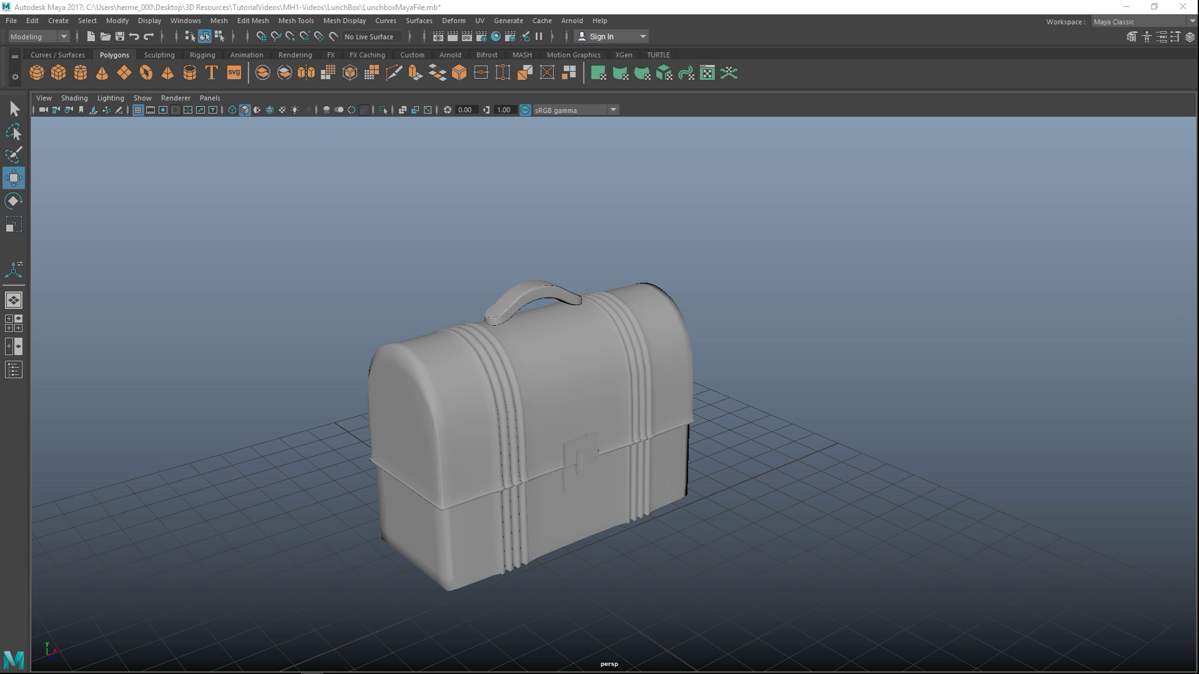
# - Select the whole lunchbox, open the Outliner and expand the LunchBox group to list its parts
pyautogui.moveTo(268, 214); pyautogui.dragTo(851, 621)
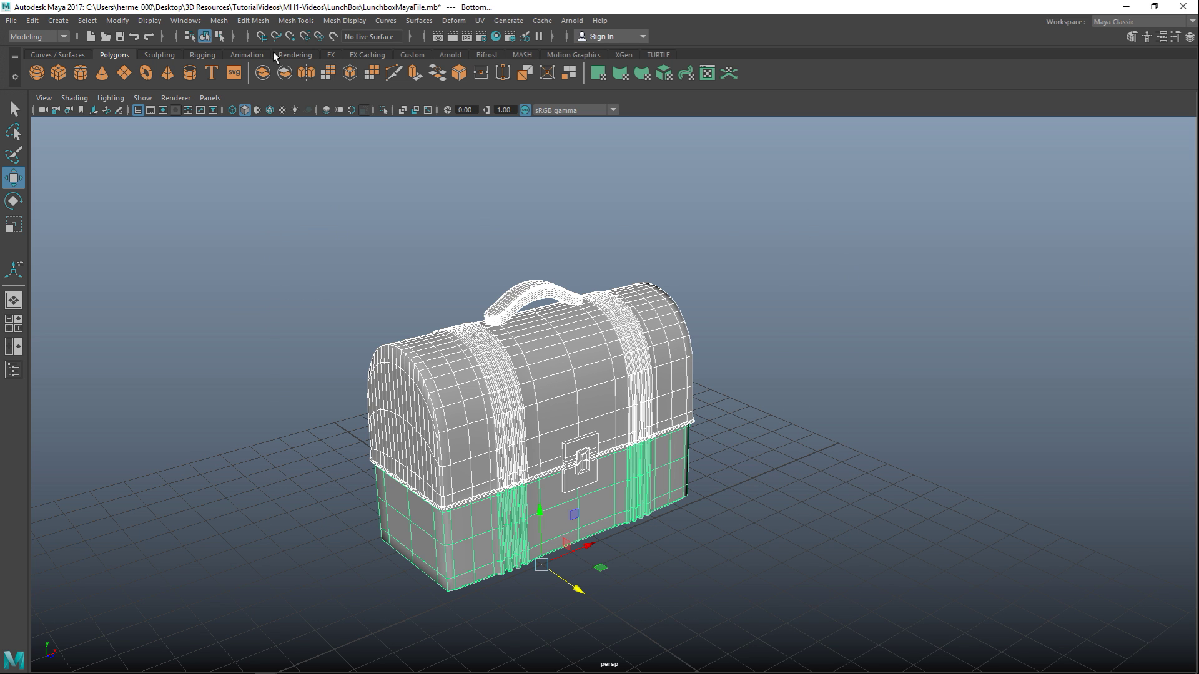
pyautogui.click(185, 21)
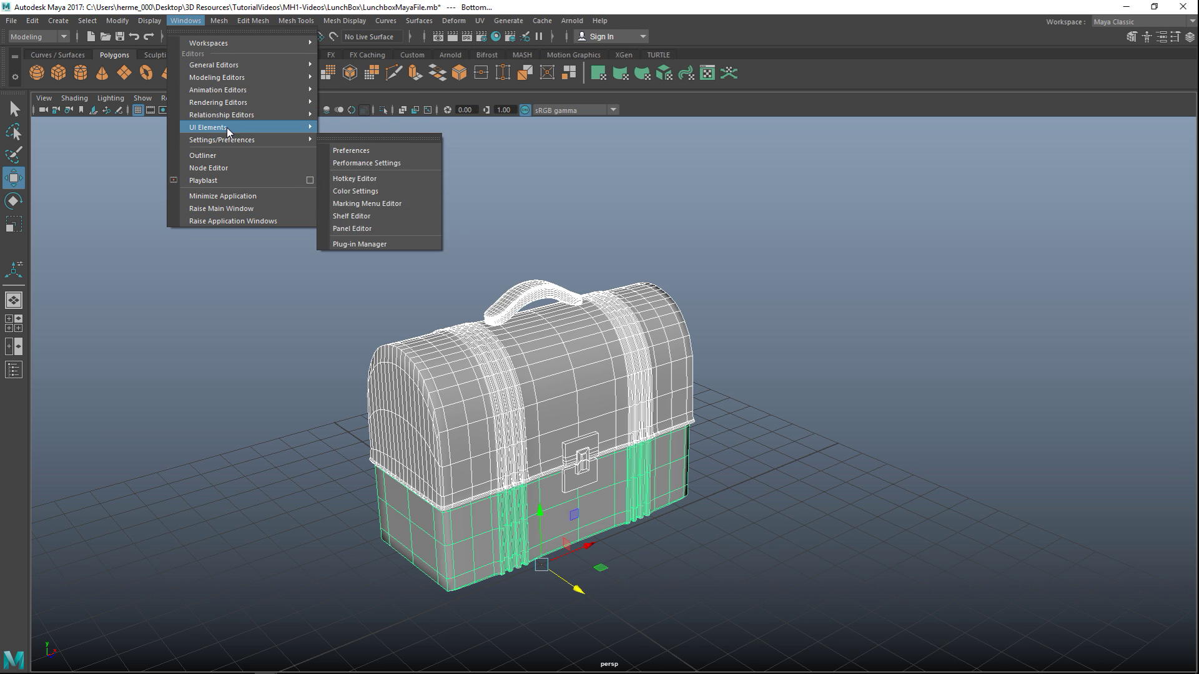
pyautogui.click(213, 156)
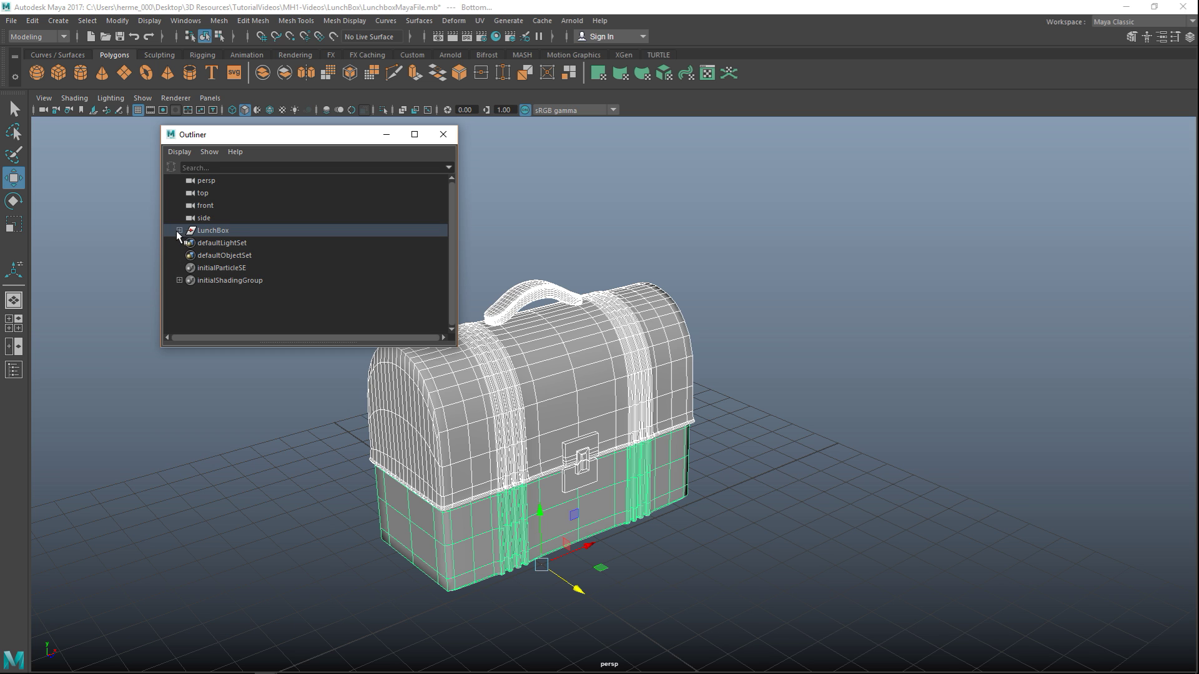
pyautogui.click(179, 230)
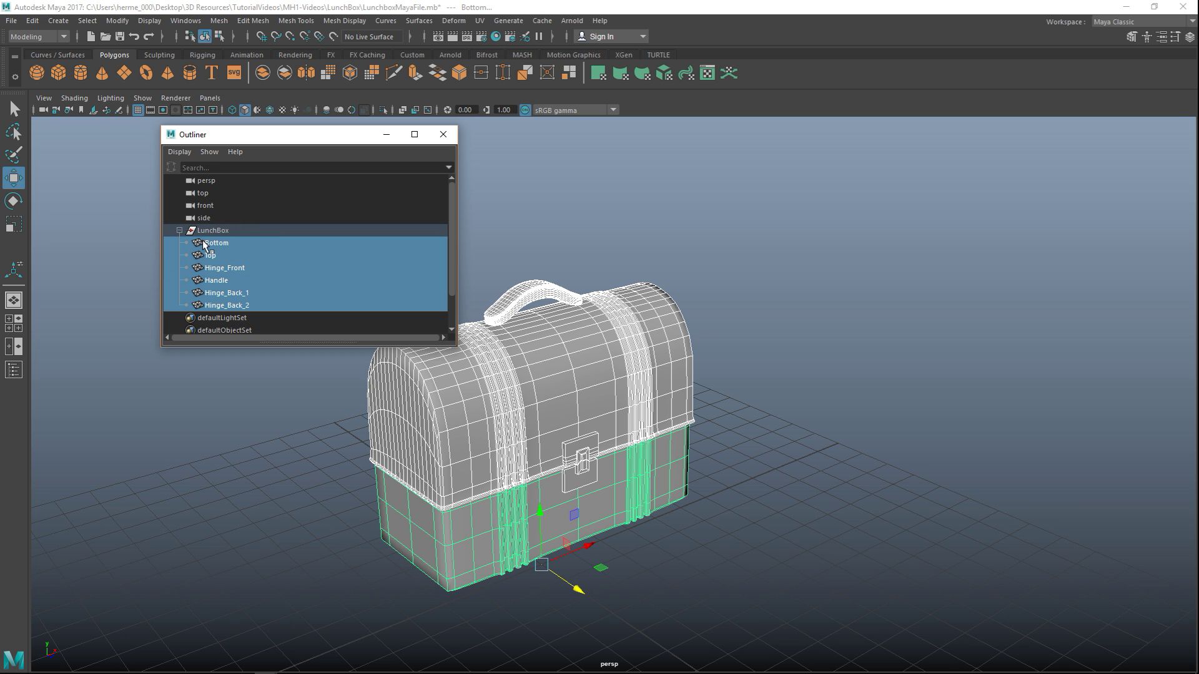
pyautogui.keyDown('alt'); pyautogui.moveTo(726, 392); pyautogui.dragTo(874, 362, button='middle'); pyautogui.keyUp('alt')
pyautogui.moveTo(489, 208); pyautogui.dragTo(956, 597)
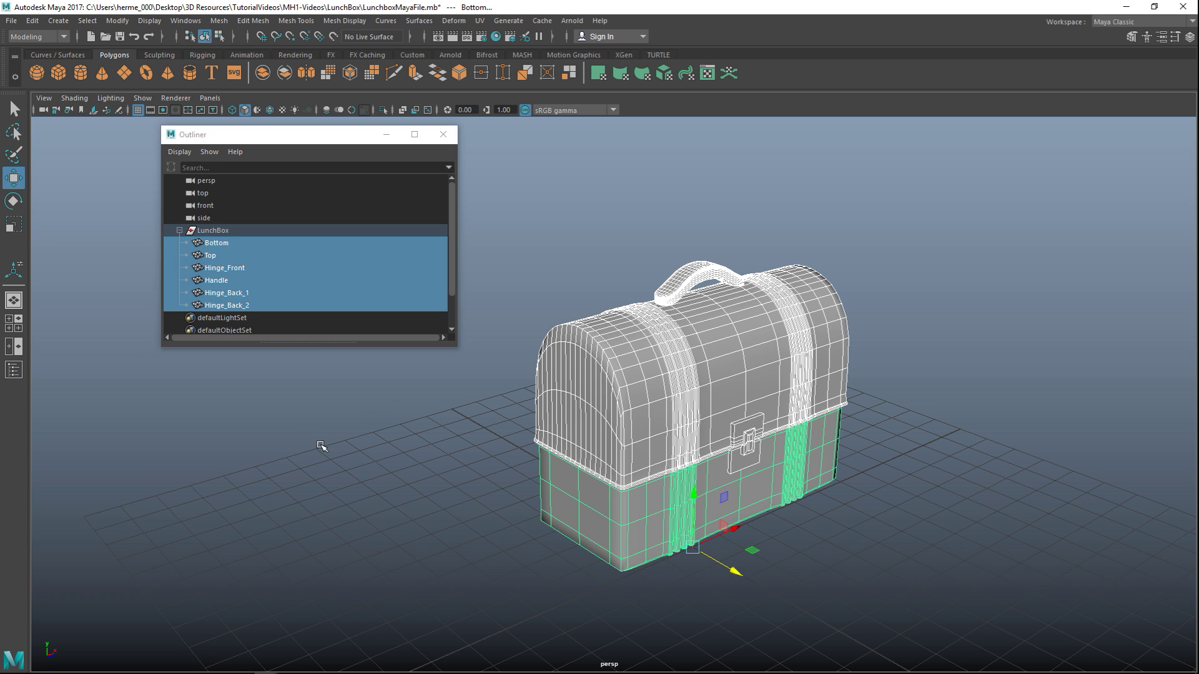
# - Check the part names by selecting Bottom, Top, Hinge_Front, Handle, Hinge_Back_1 and Hinge_Back_2 one after another, viewing the lunchbox from behind as well
pyautogui.click(211, 245)
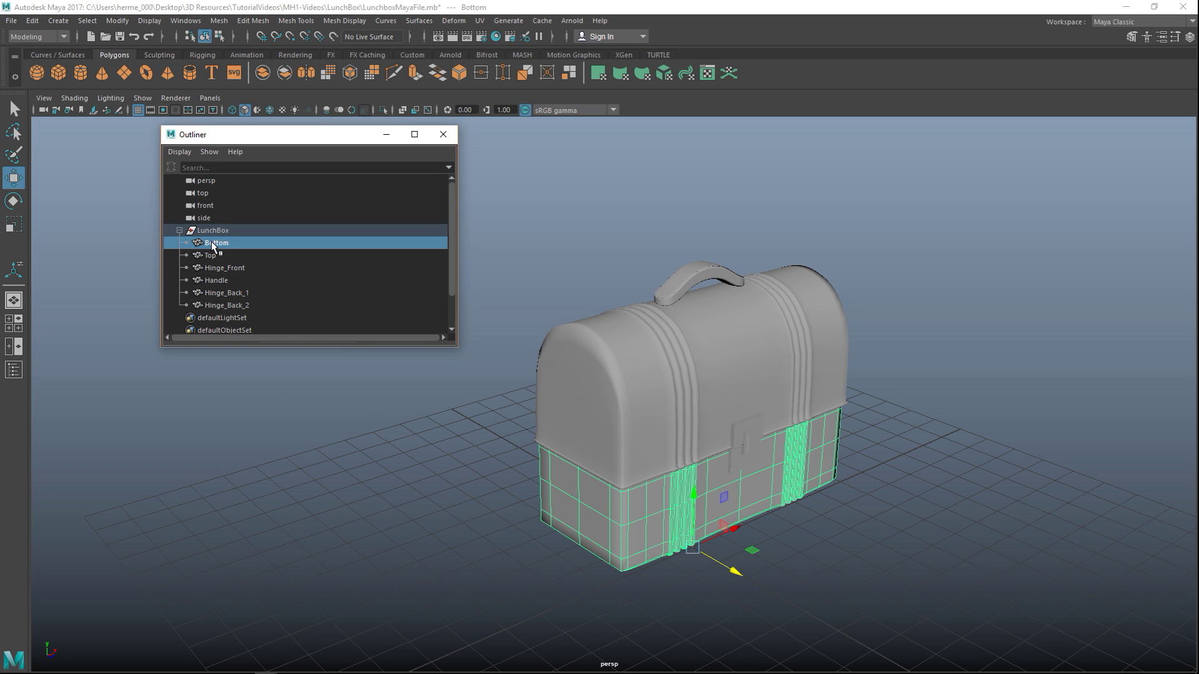
pyautogui.click(213, 256)
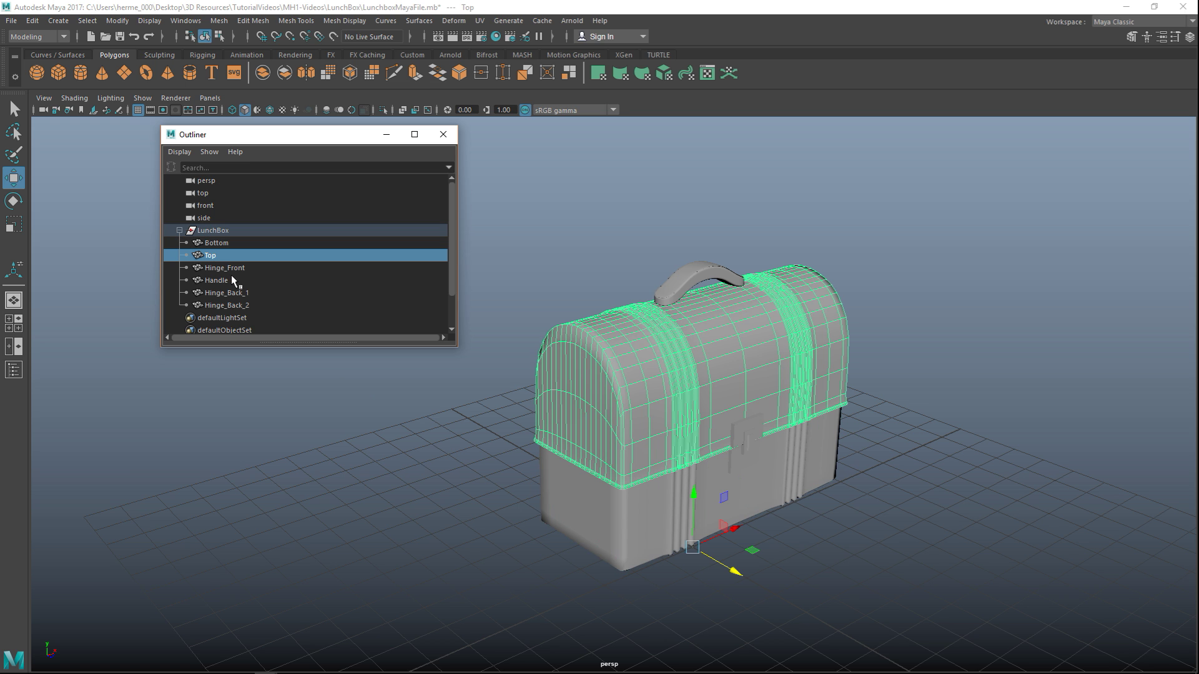
pyautogui.click(230, 268)
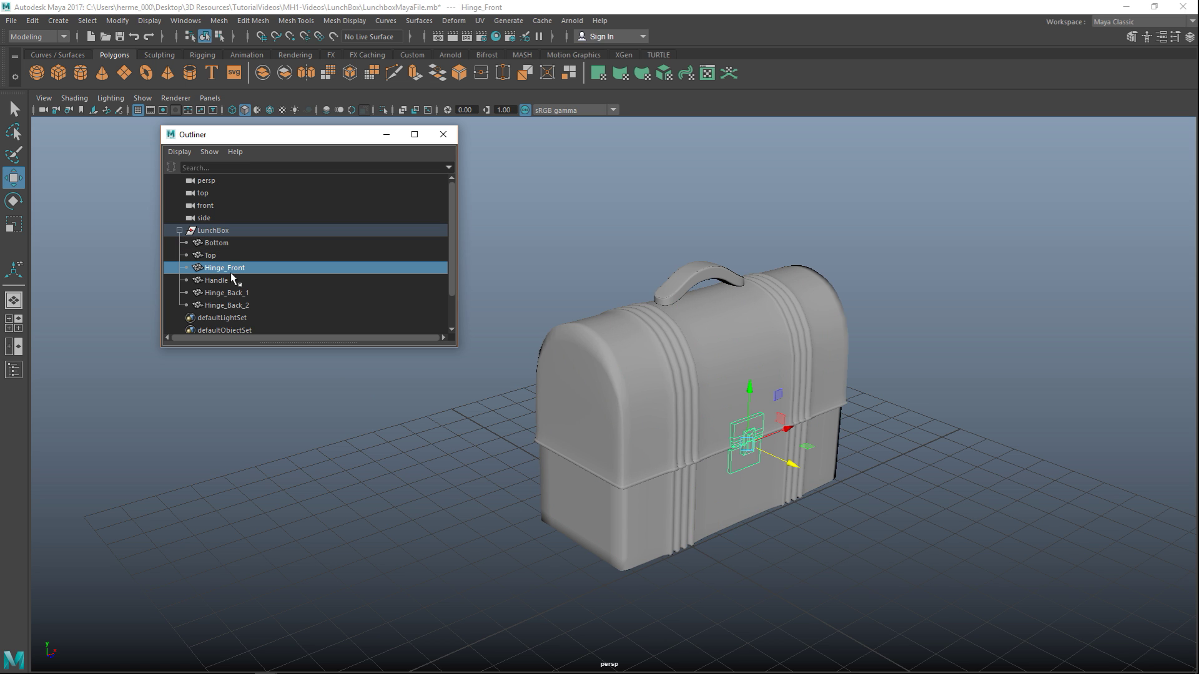
pyautogui.click(220, 281)
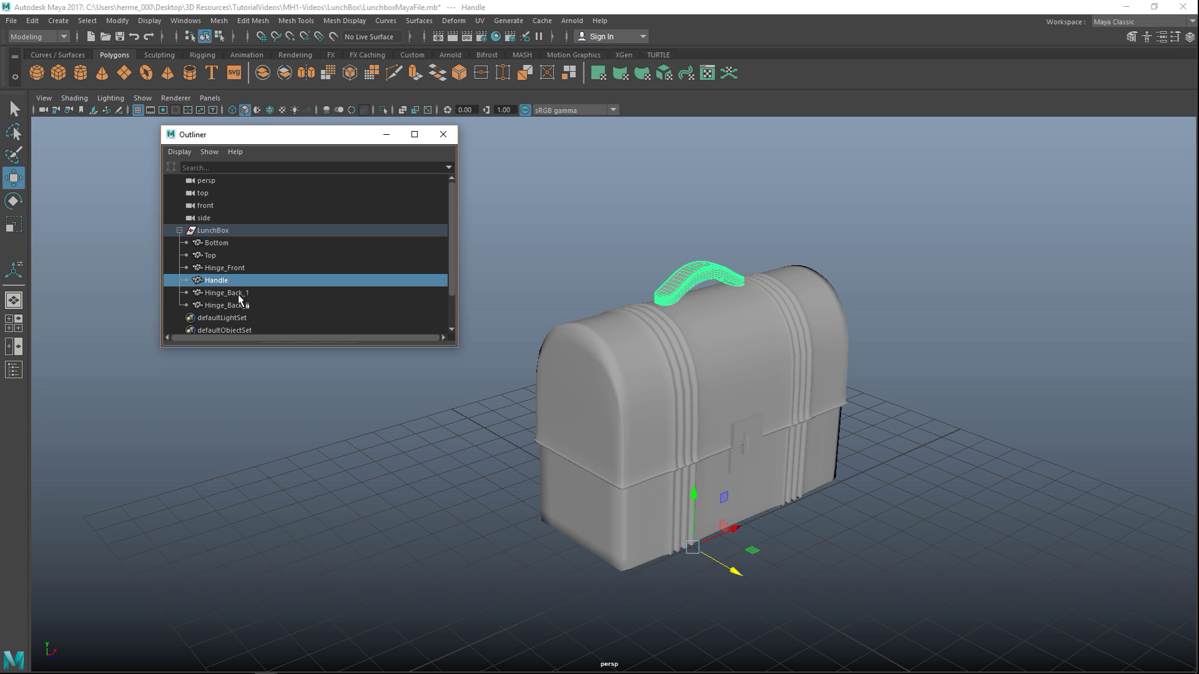
pyautogui.keyDown('alt'); pyautogui.moveTo(368, 449); pyautogui.dragTo(259, 334); pyautogui.keyUp('alt')
pyautogui.click(219, 291)
pyautogui.click(230, 306)
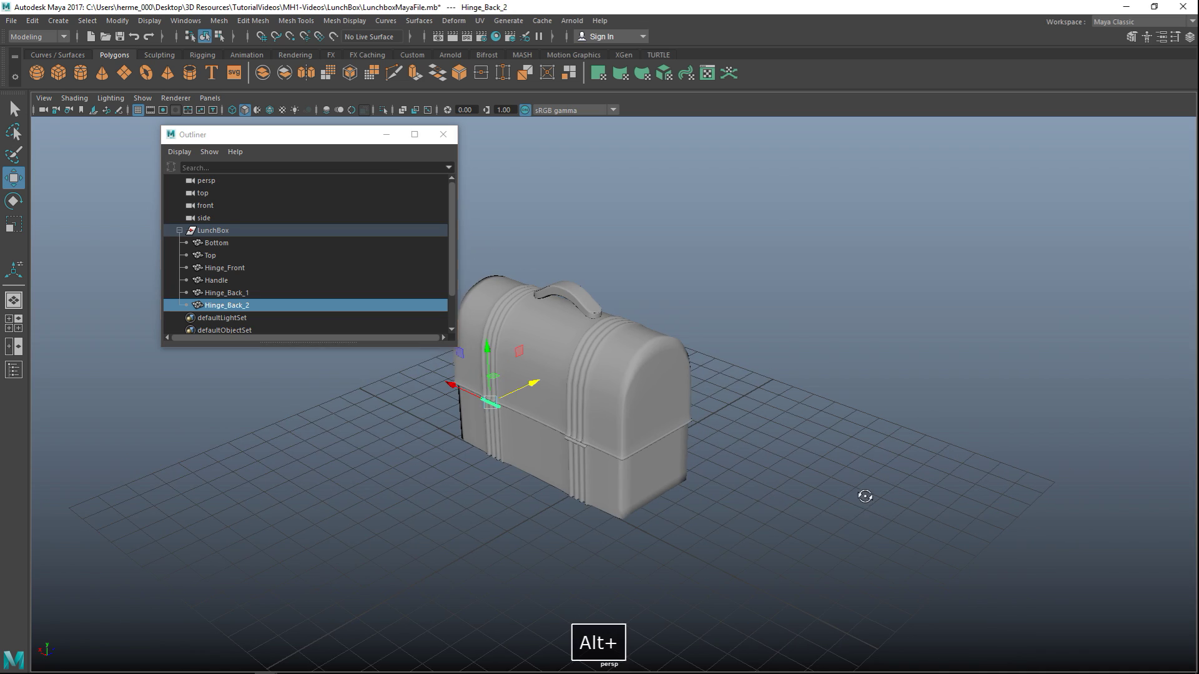
pyautogui.keyDown('alt'); pyautogui.moveTo(864, 495); pyautogui.dragTo(707, 525); pyautogui.keyUp('alt')
pyautogui.keyDown('alt'); pyautogui.moveTo(706, 524); pyautogui.dragTo(623, 537, button='middle'); pyautogui.keyUp('alt')
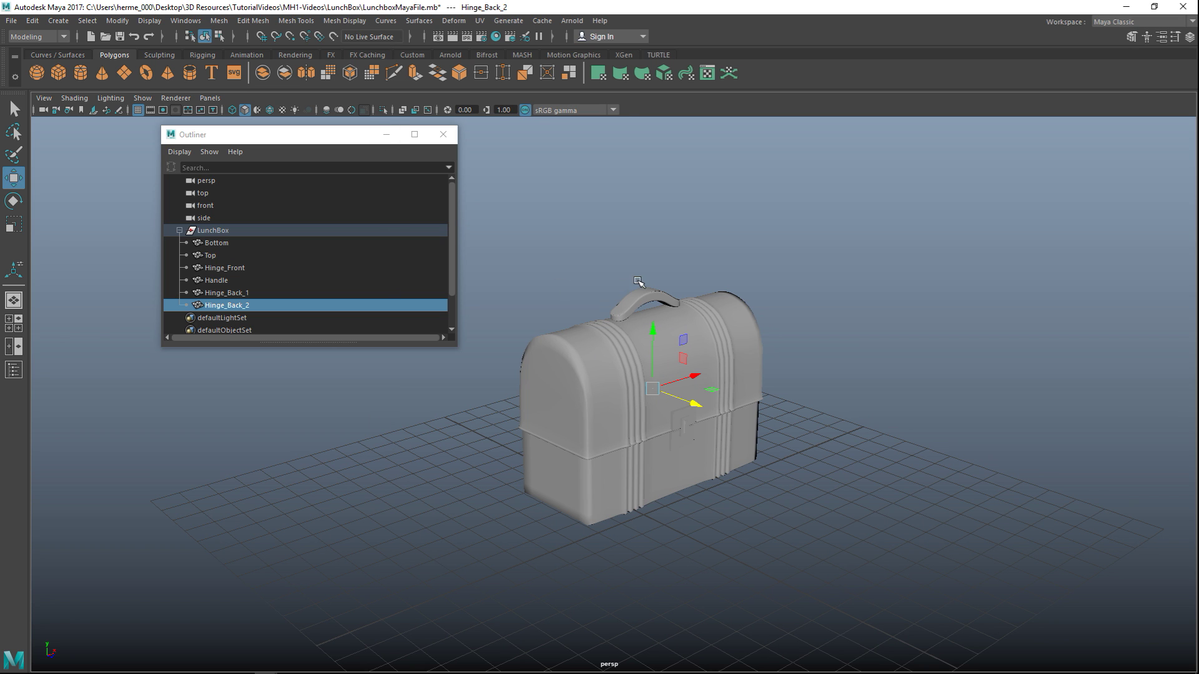
# - Inspect the UV layout of all lunchbox parts in the UV Editor, and minimise the editor
pyautogui.scroll(-2, 642, 282)
pyautogui.moveTo(525, 259); pyautogui.dragTo(638, 532)
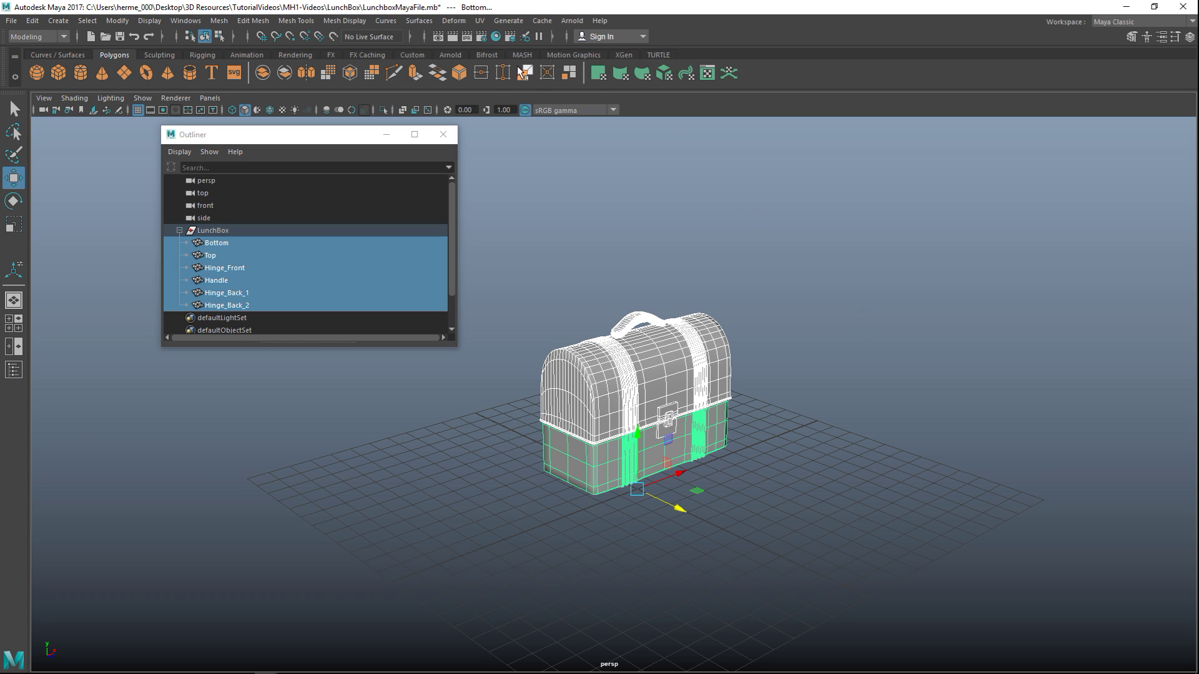
pyautogui.click(479, 20)
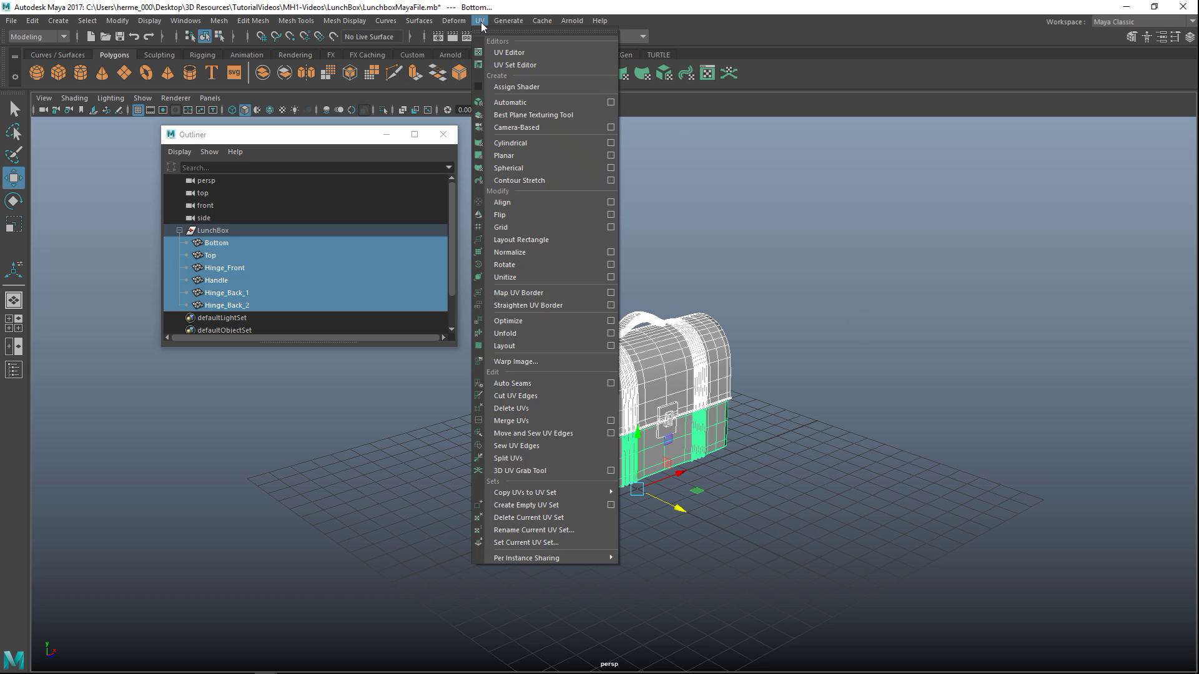
pyautogui.click(527, 53)
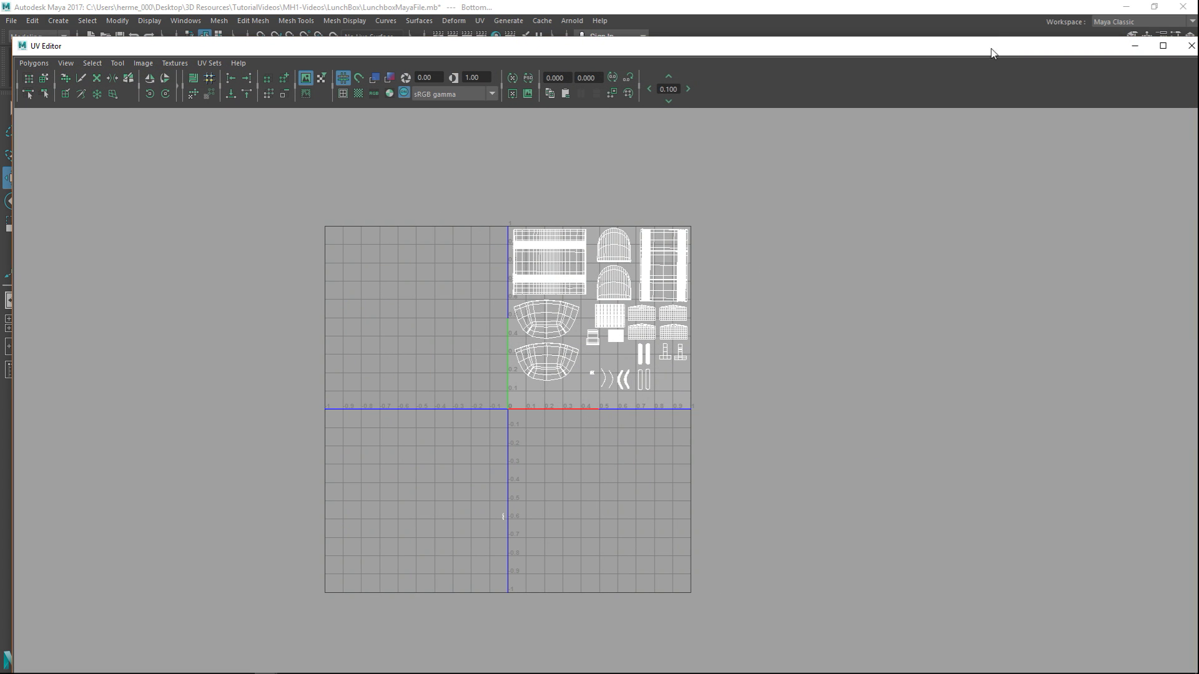
pyautogui.moveTo(991, 48); pyautogui.dragTo(686, 89)
pyautogui.click(824, 84)
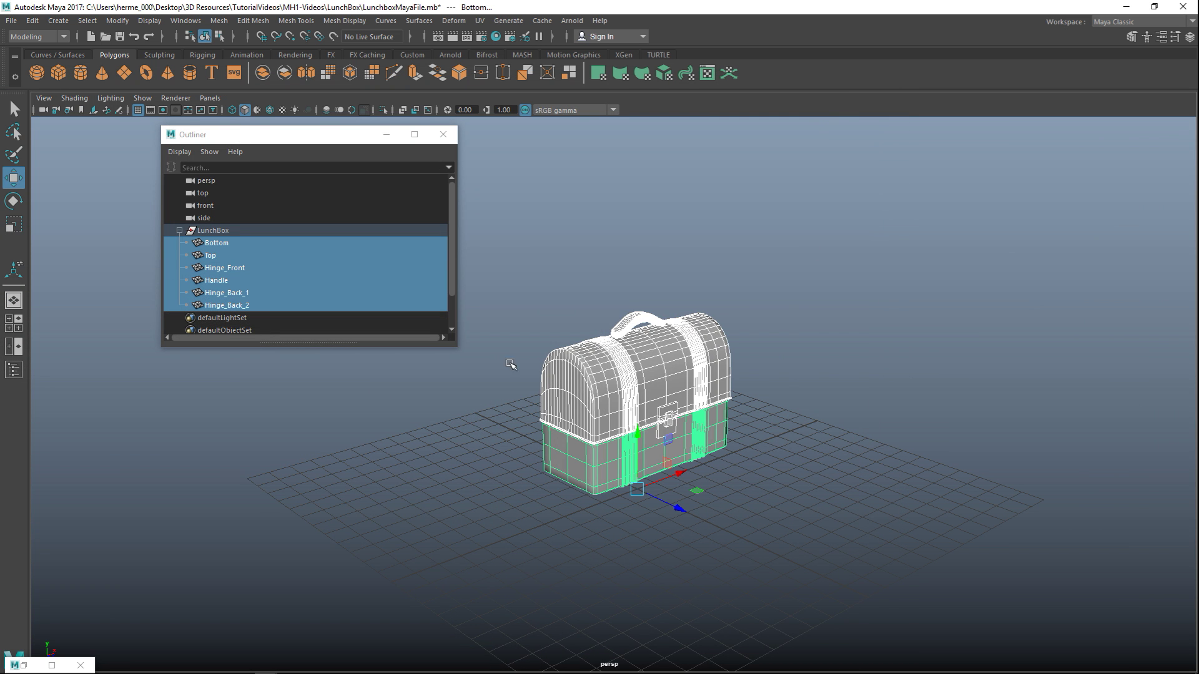
pyautogui.click(32, 21)
pyautogui.moveTo(103, 171)
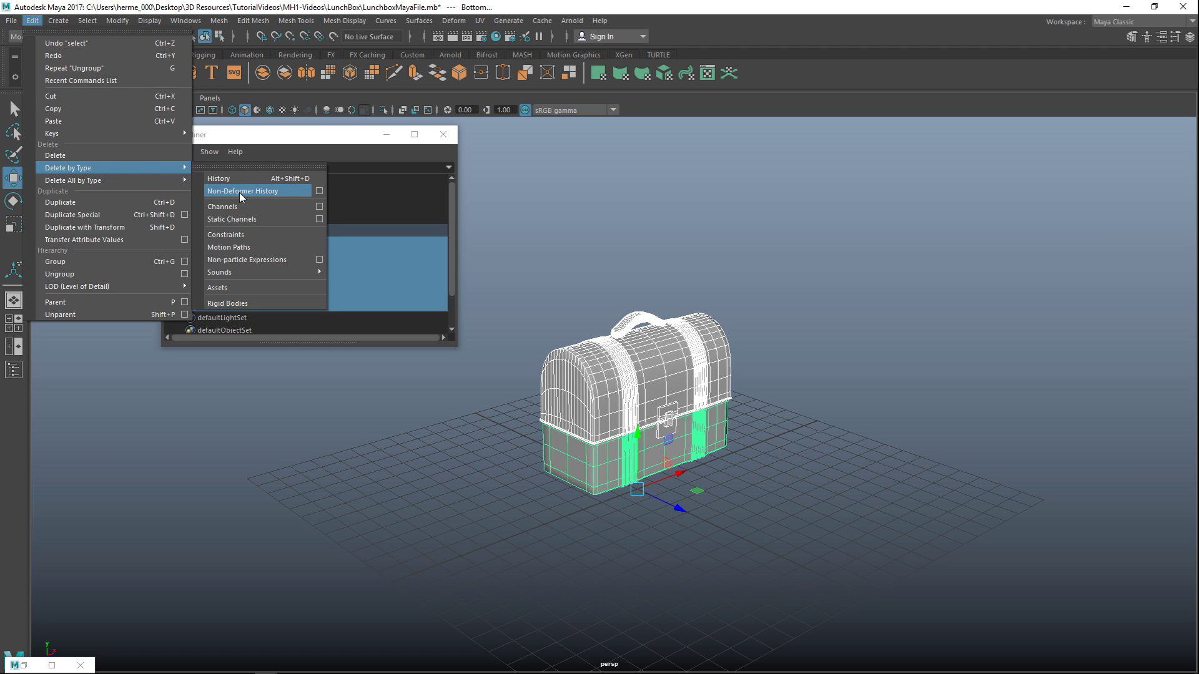
pyautogui.moveTo(54, 25)
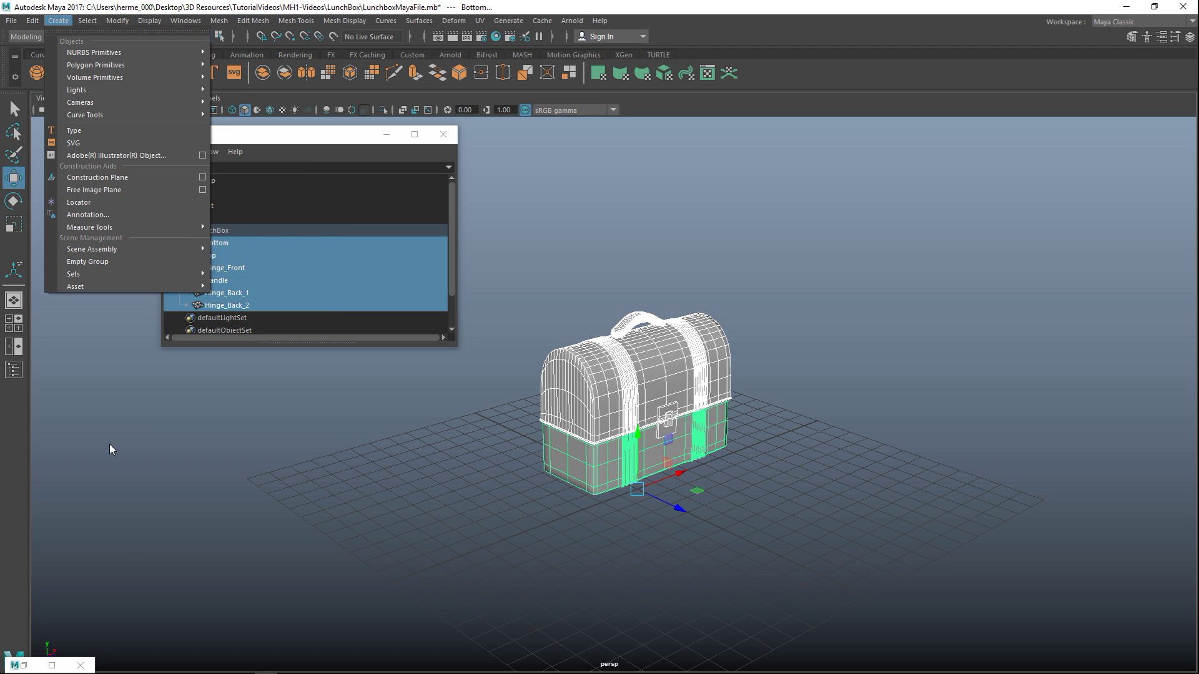
pyautogui.click(103, 366)
pyautogui.click(33, 21)
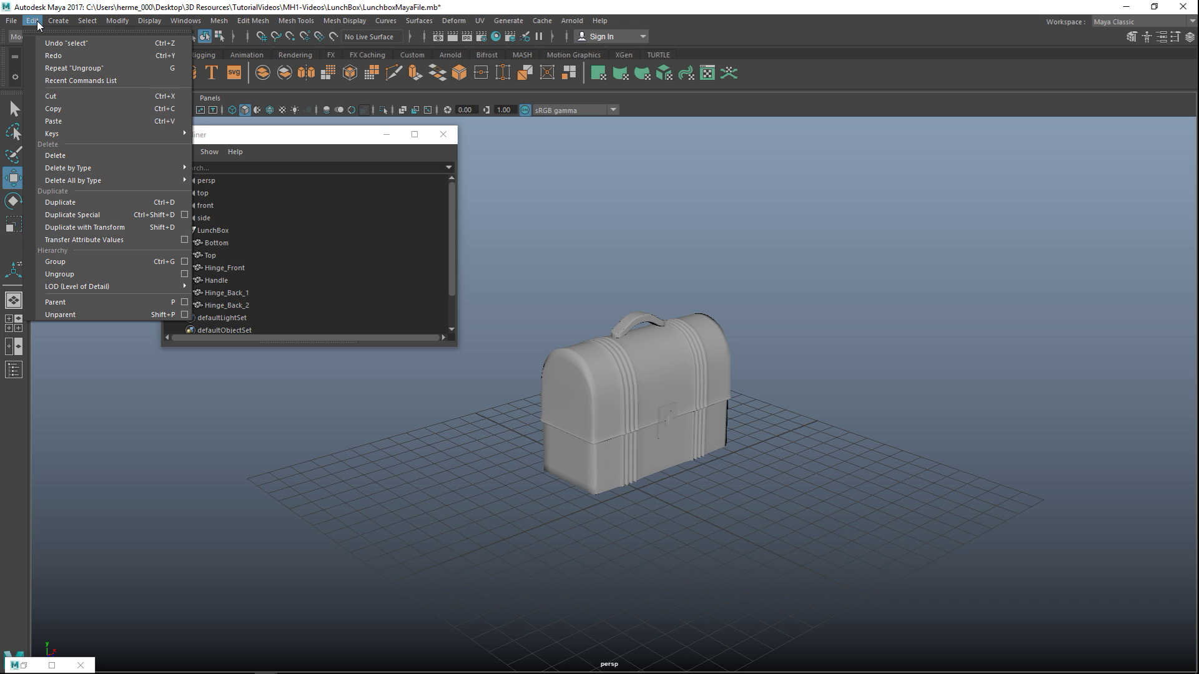
pyautogui.moveTo(110, 25)
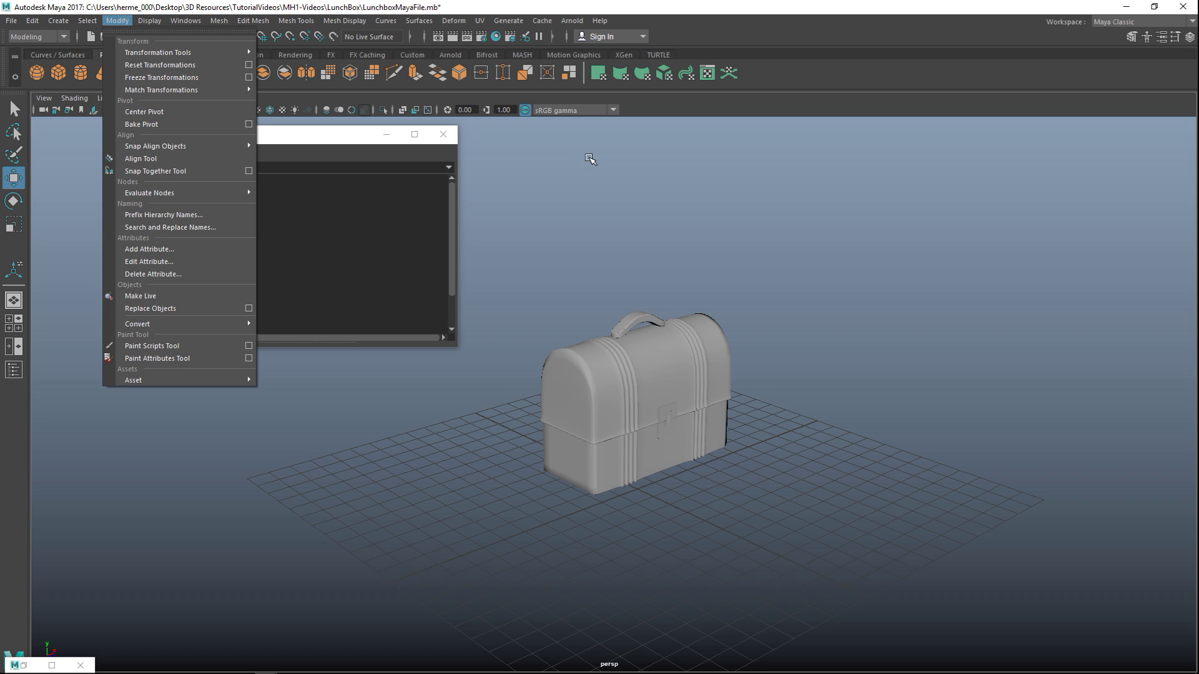
pyautogui.click(587, 167)
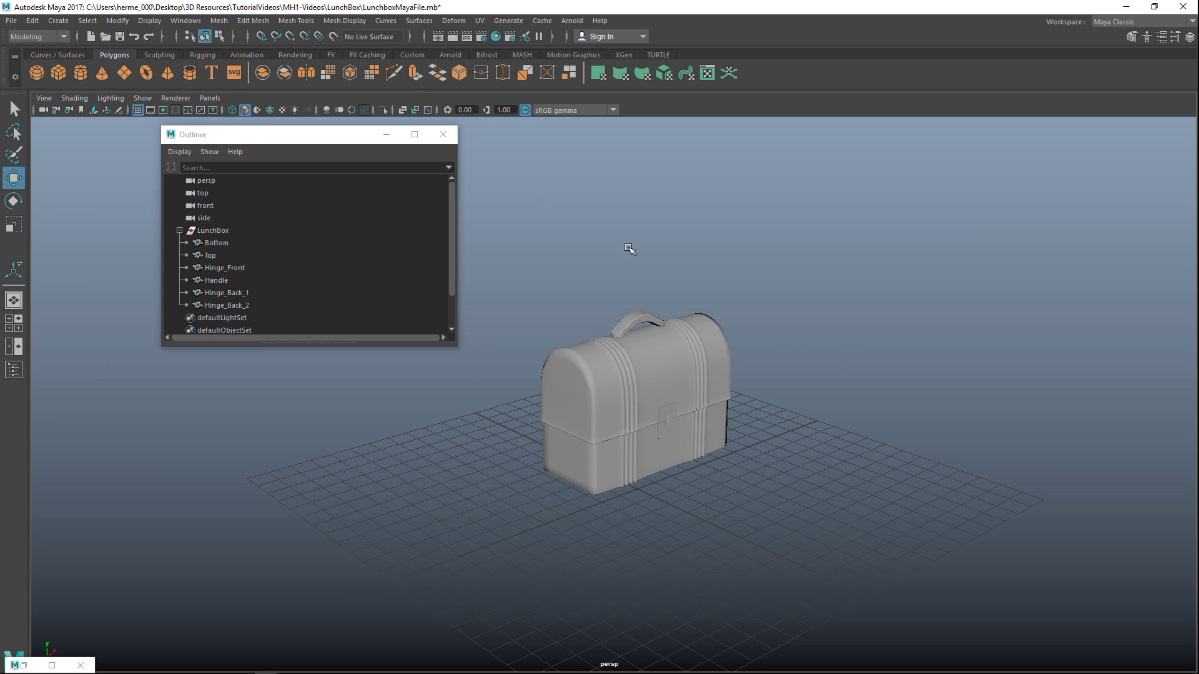
# - Minimise the Outliner and assign a new Lambert material to the lunchbox's top and bottom parts
pyautogui.click(385, 136)
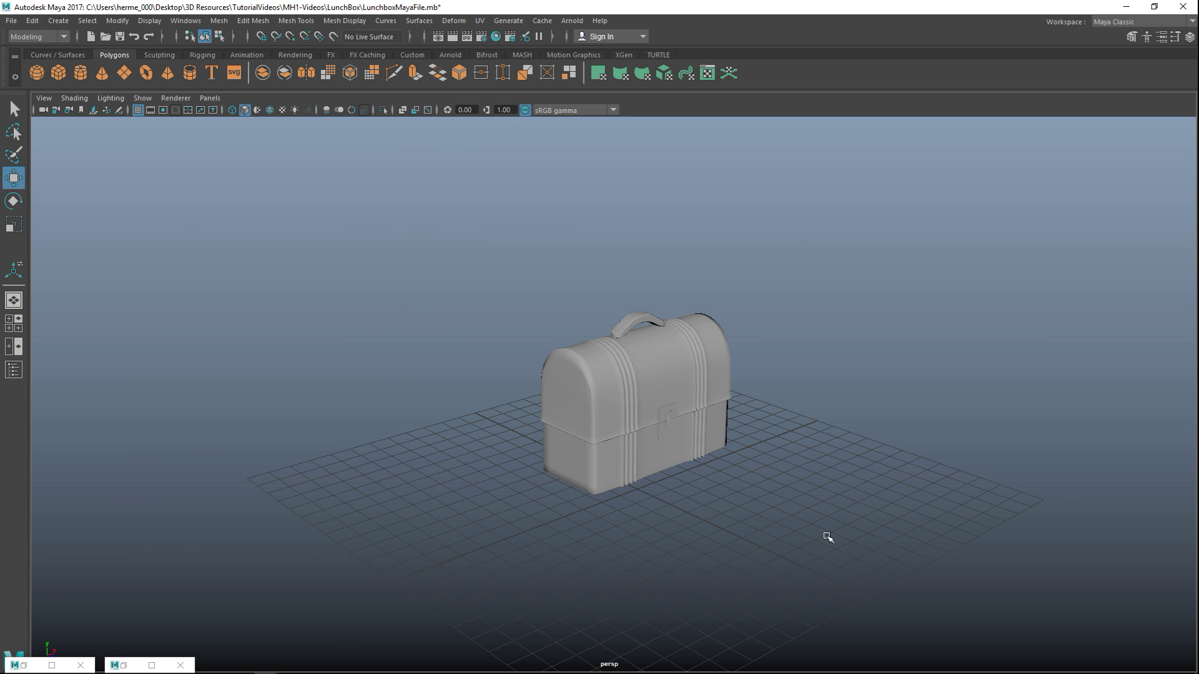
pyautogui.scroll(4, 780, 513)
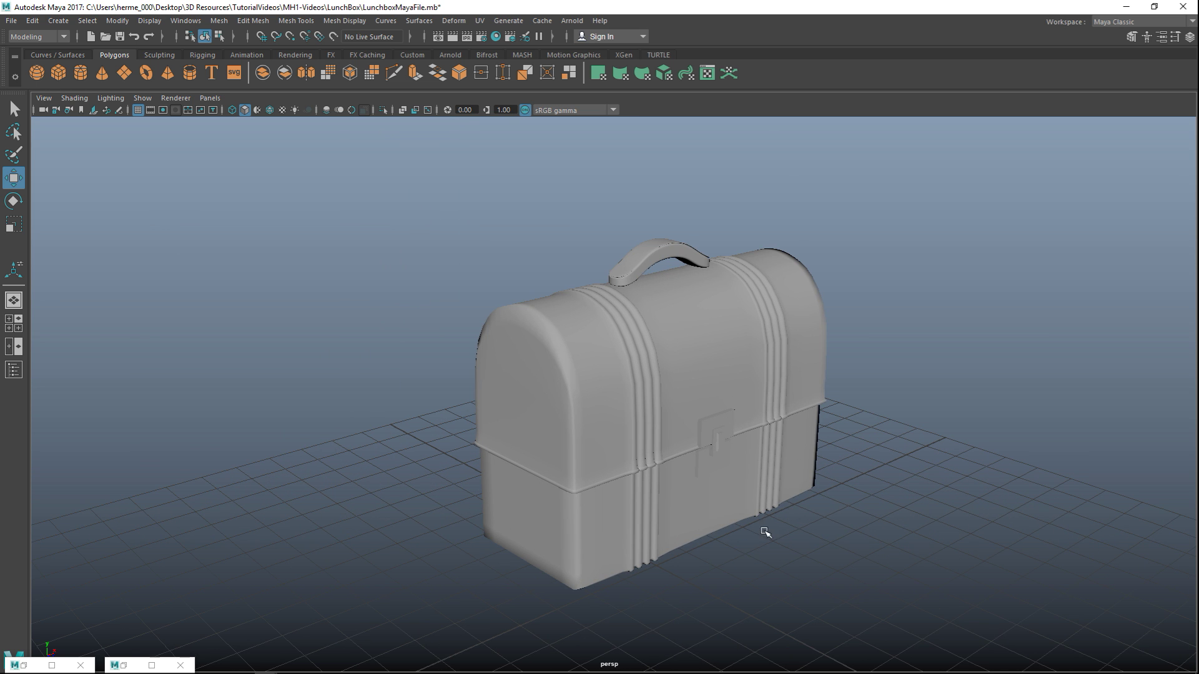
pyautogui.keyDown('alt'); pyautogui.moveTo(774, 559); pyautogui.dragTo(625, 571, button='middle'); pyautogui.keyUp('alt')
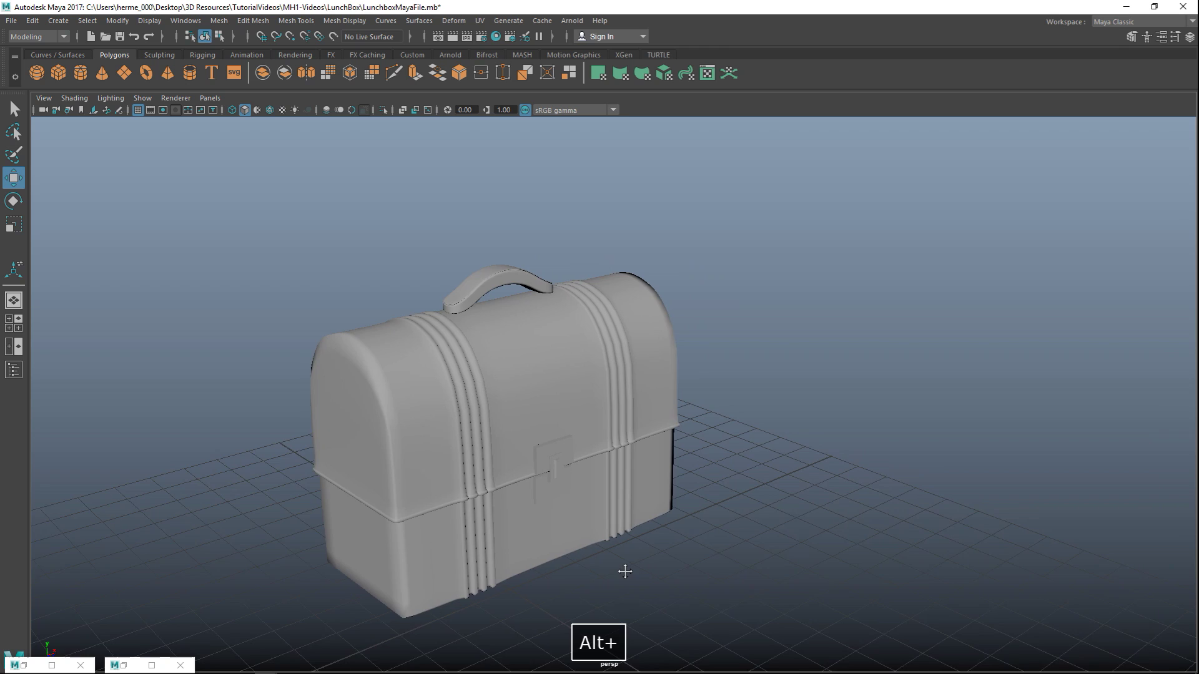
pyautogui.keyDown('alt'); pyautogui.moveTo(625, 572); pyautogui.dragTo(594, 568); pyautogui.keyUp('alt')
pyautogui.keyDown('alt'); pyautogui.moveTo(594, 567); pyautogui.dragTo(629, 556, button='middle'); pyautogui.keyUp('alt')
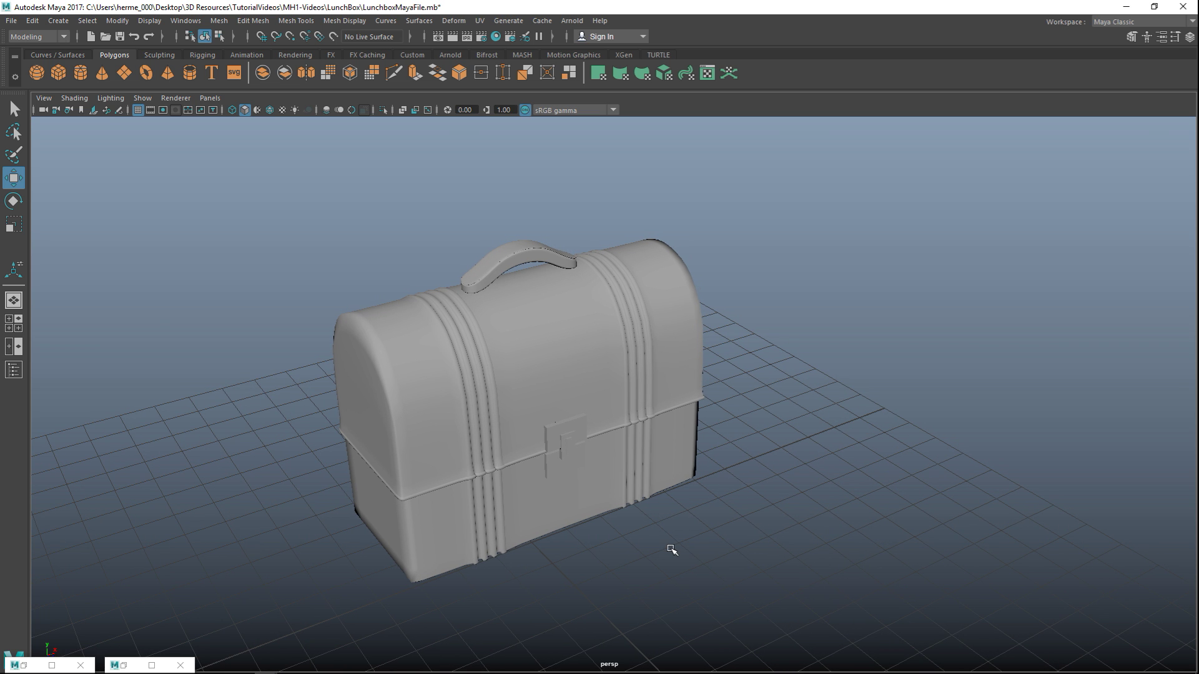
pyautogui.moveTo(650, 548)
pyautogui.keyDown('alt'); pyautogui.mouseDown()
pyautogui.moveTo(698, 508)
pyautogui.moveTo(680, 532)
pyautogui.moveTo(650, 541)
pyautogui.mouseUp(); pyautogui.keyUp('alt')
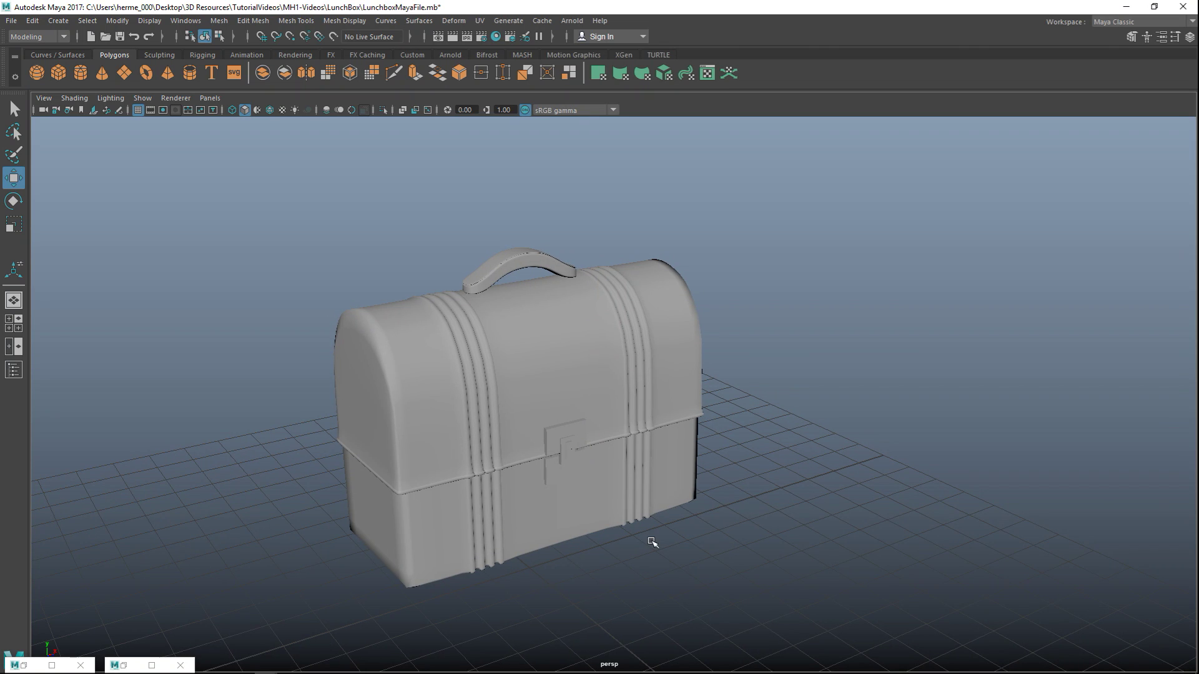
pyautogui.click(405, 399)
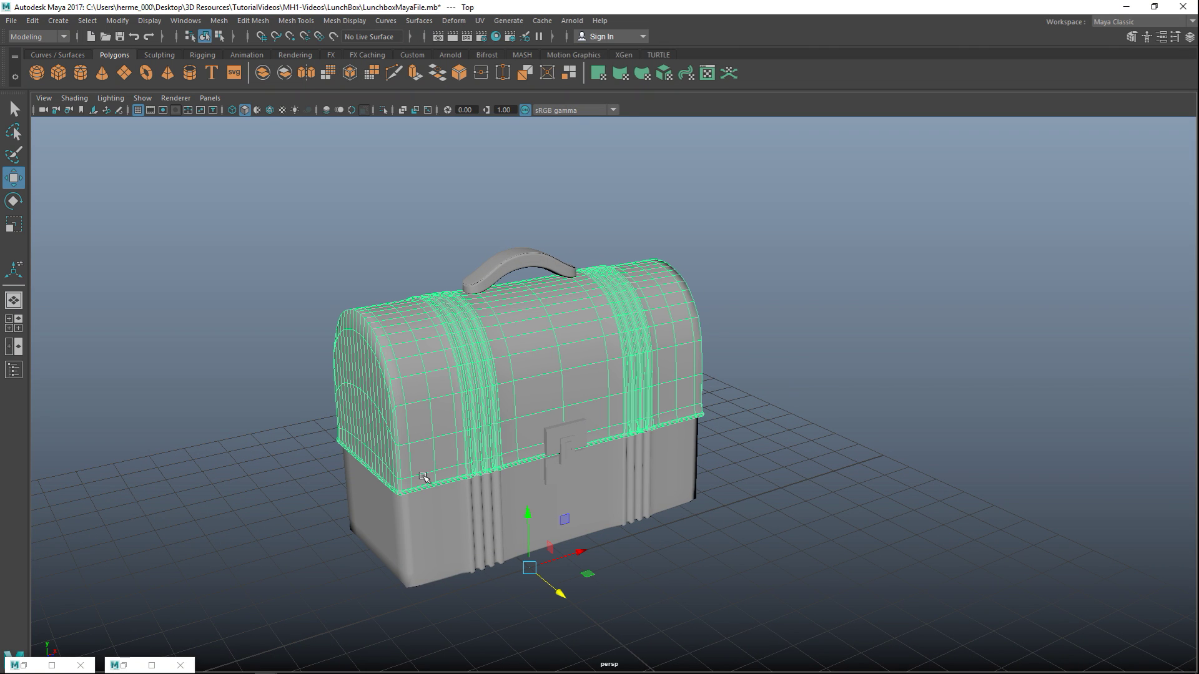
pyautogui.keyDown('shift'); pyautogui.click(423, 550); pyautogui.keyUp('shift')
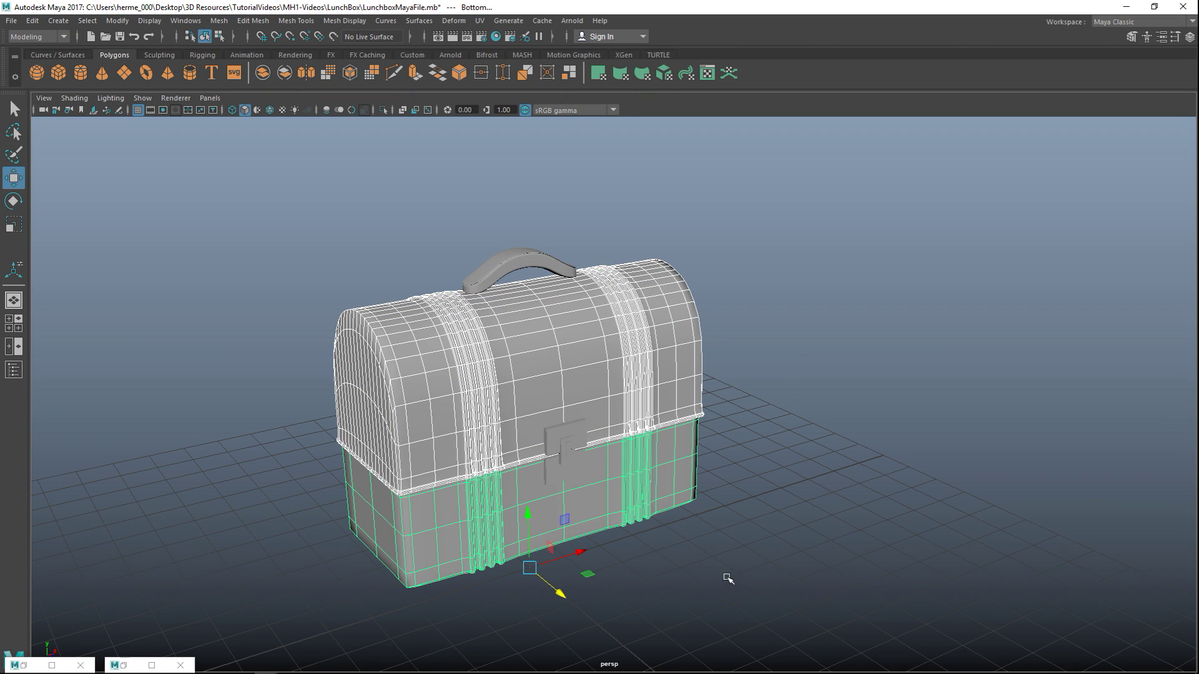
pyautogui.keyDown('alt'); pyautogui.moveTo(713, 575); pyautogui.dragTo(661, 560); pyautogui.keyUp('alt')
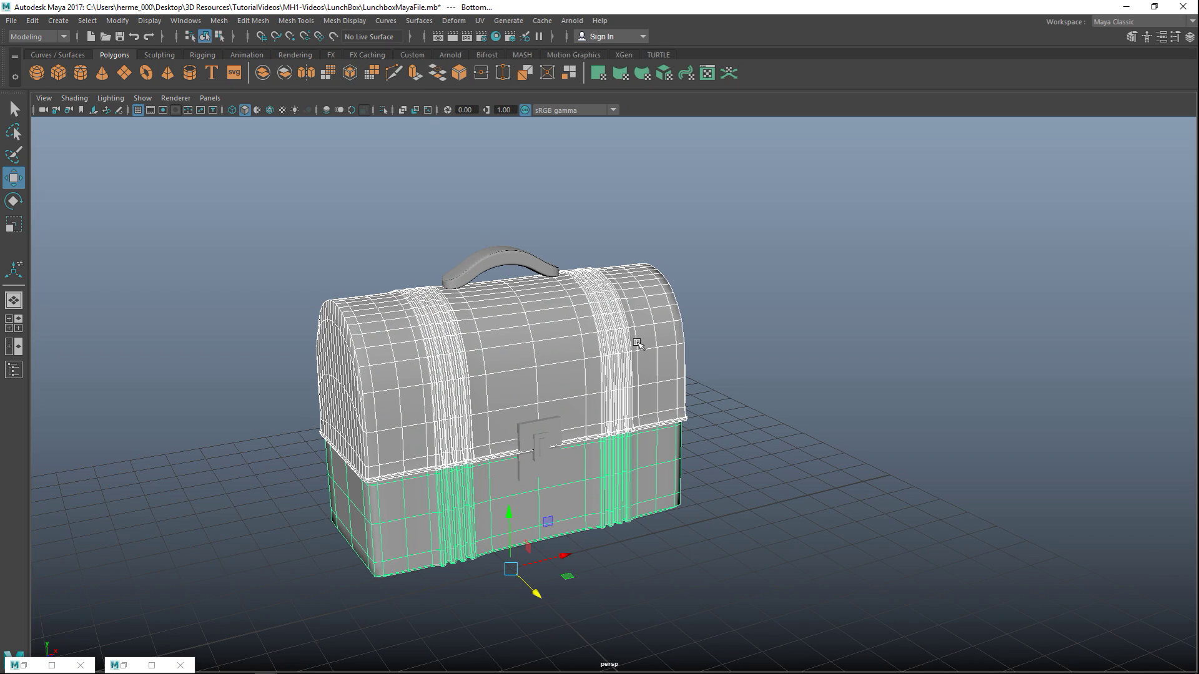
pyautogui.moveTo(647, 302); pyautogui.dragTo(654, 620, button='right')
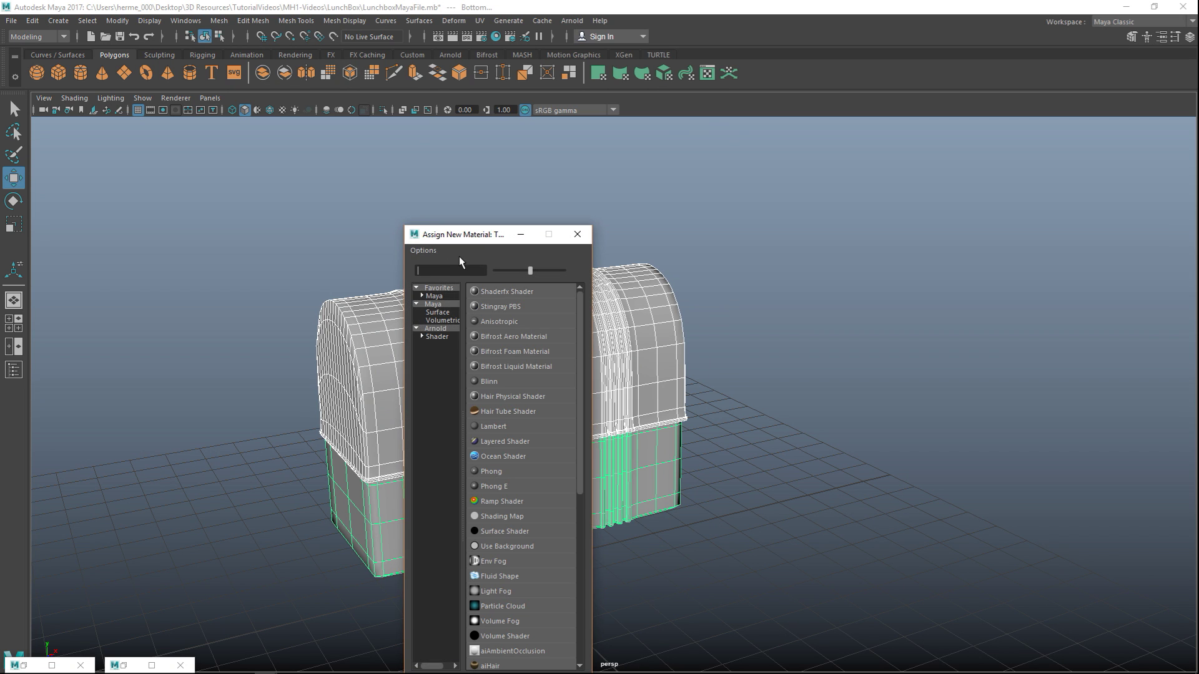
pyautogui.write('la')
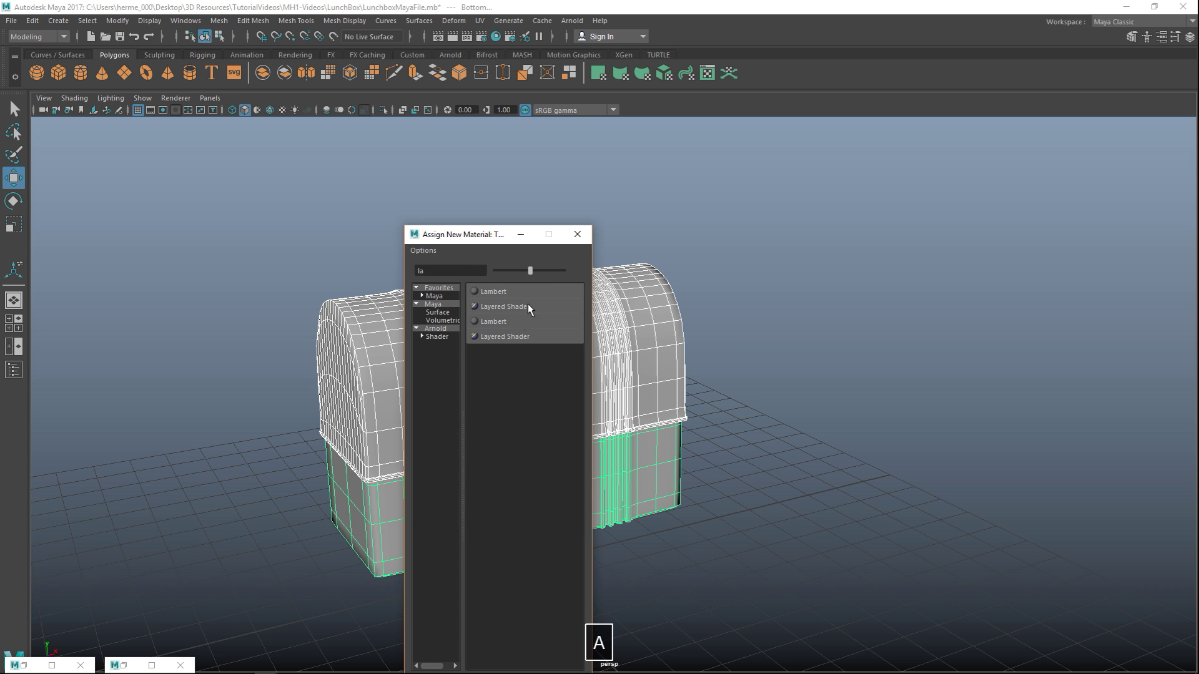
pyautogui.click(488, 292)
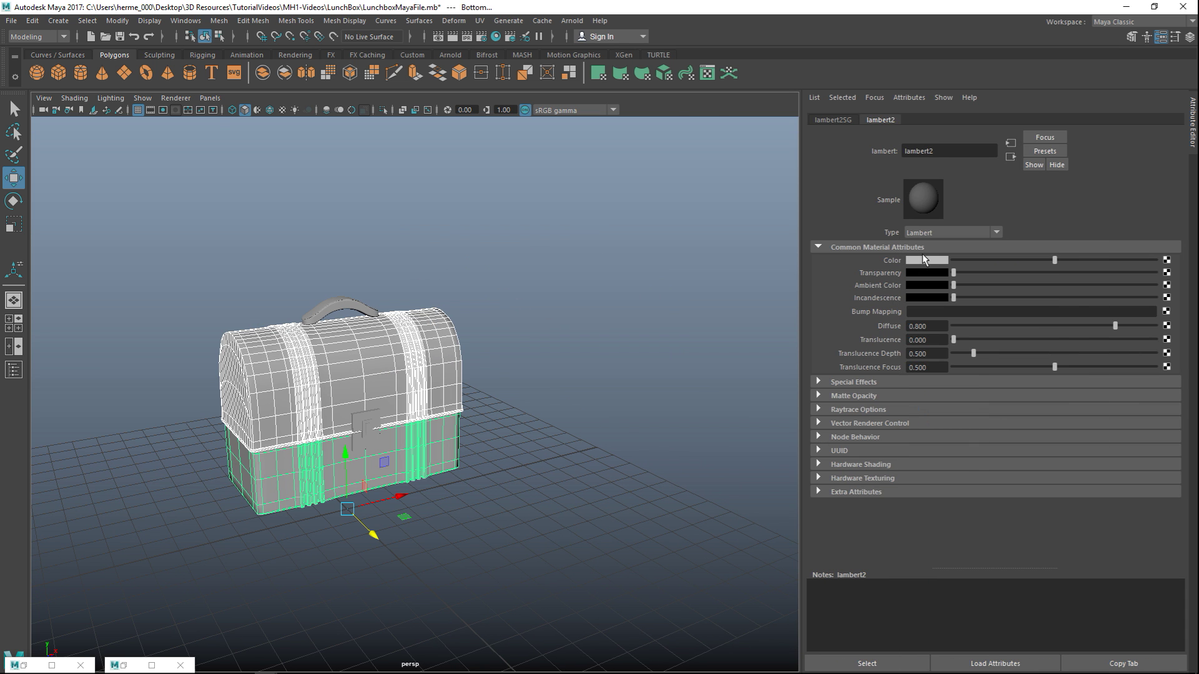
# - Set the new Lambert material's color to yellow and name the material Black_Metal
pyautogui.click(924, 260)
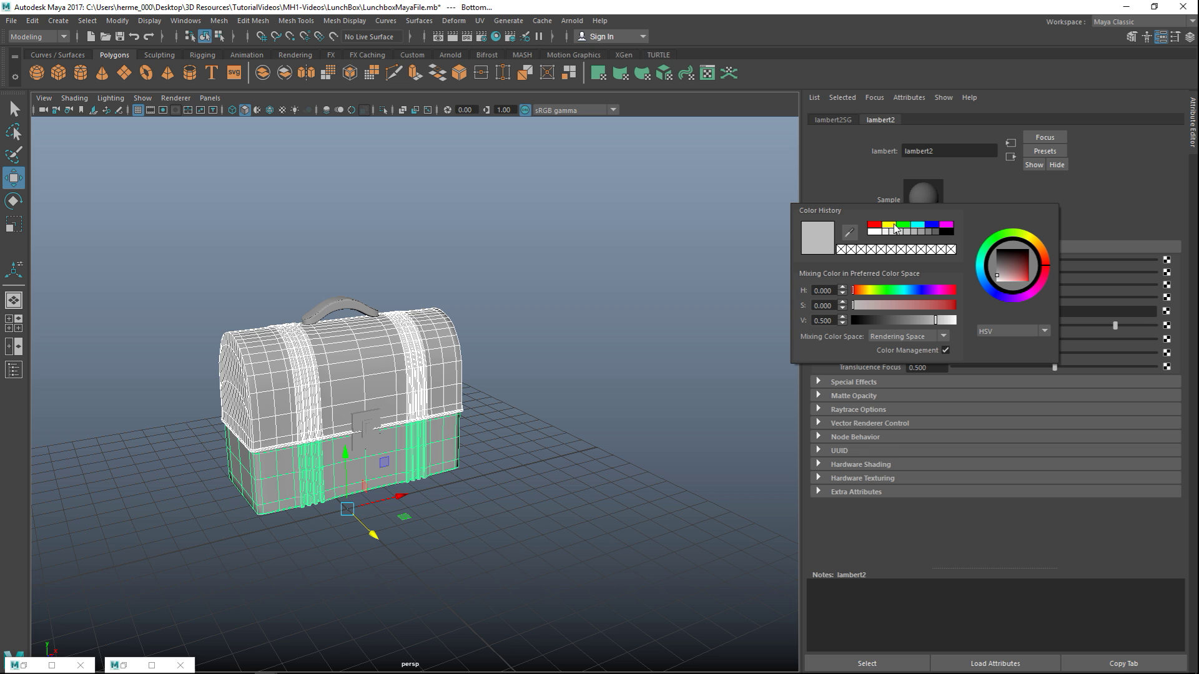
pyautogui.click(890, 227)
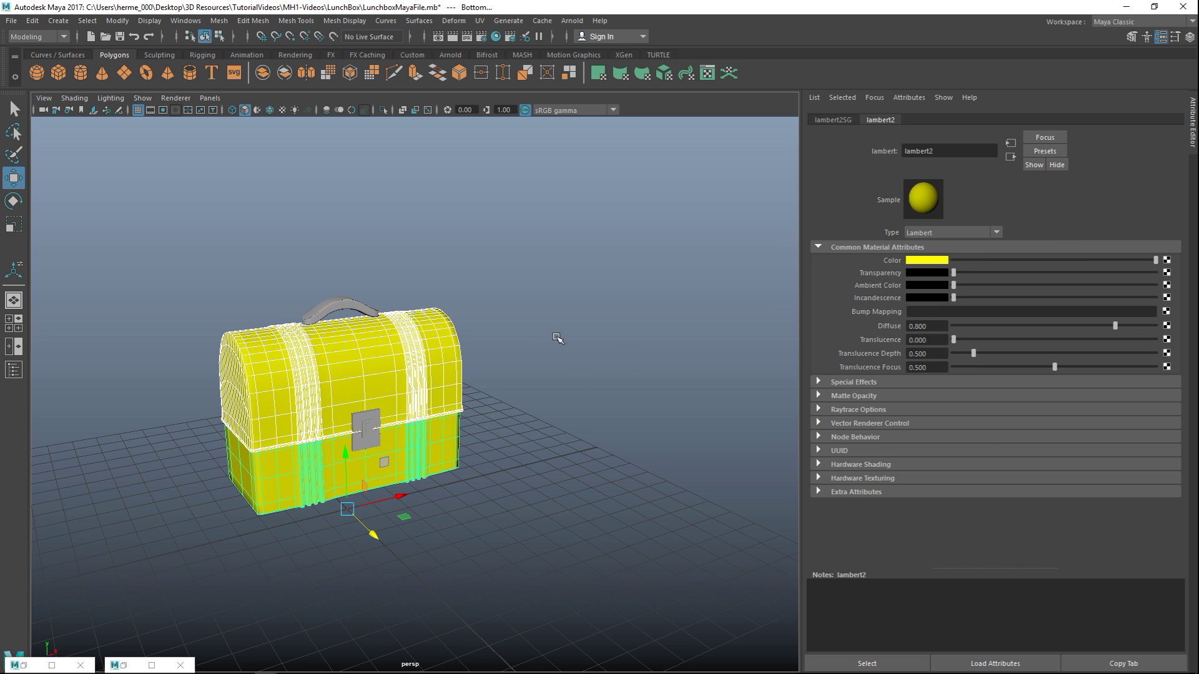
pyautogui.scroll(4, 666, 351)
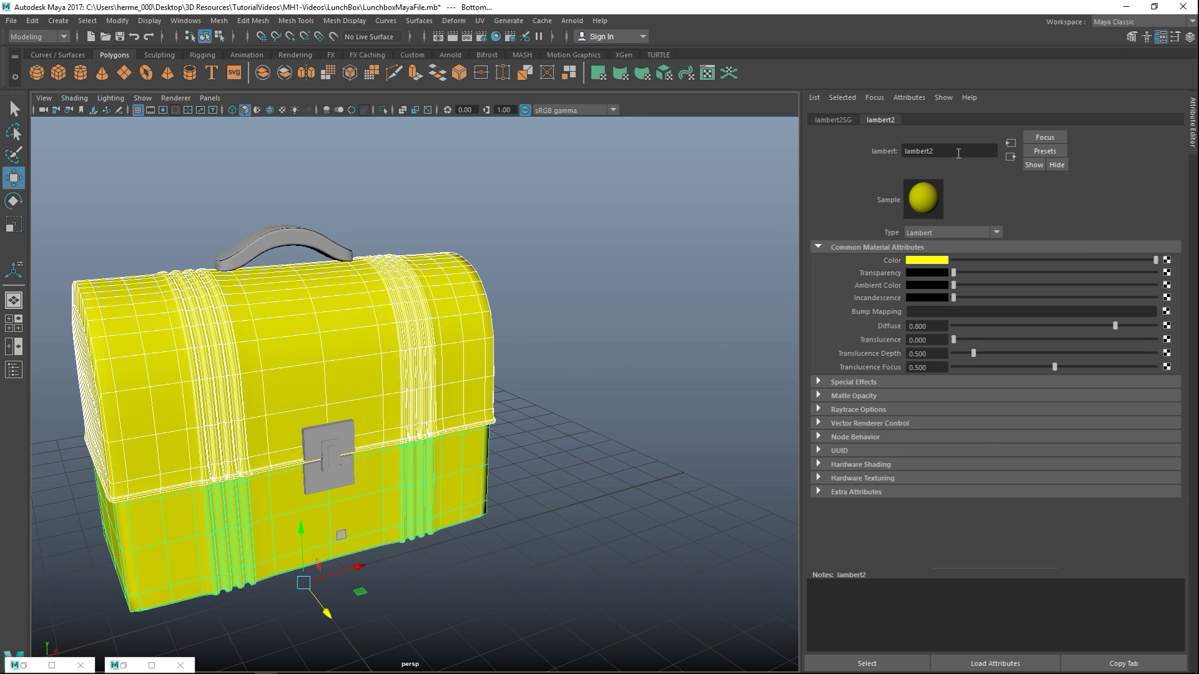
pyautogui.doubleClick(958, 154)
pyautogui.write('Black_Metal')
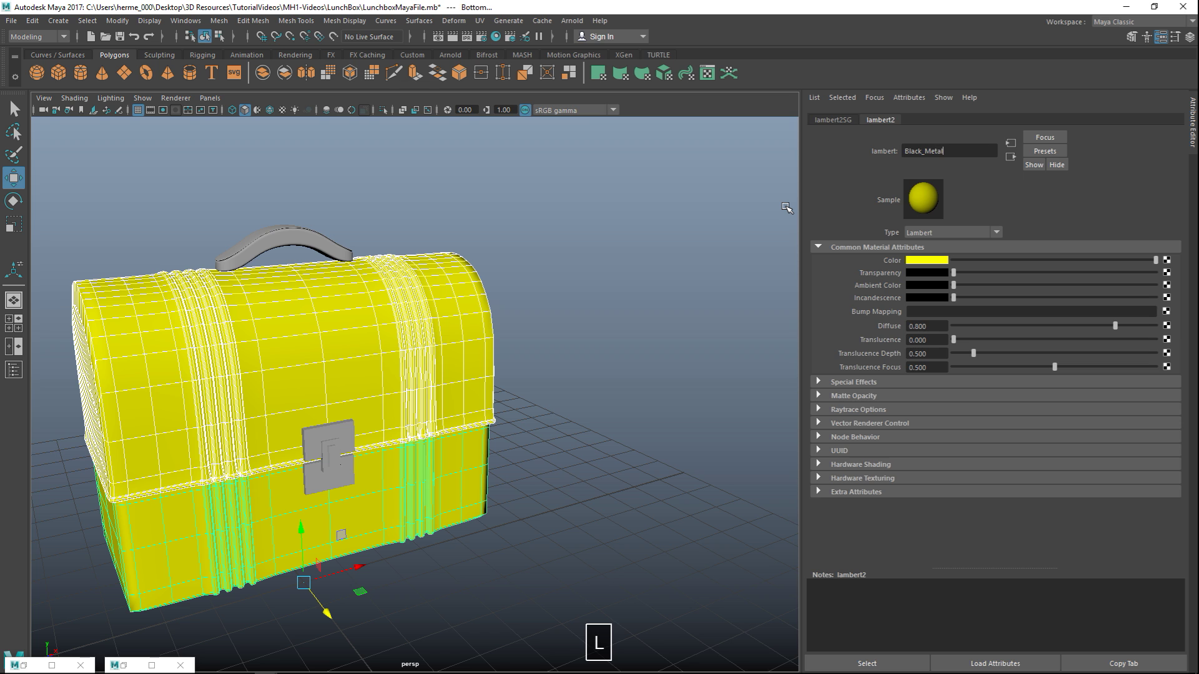
# - Commit the Black_Metal material name, deselect the parts, and assign a new Lambert material to the lunchbox's handle
pyautogui.press('Return')
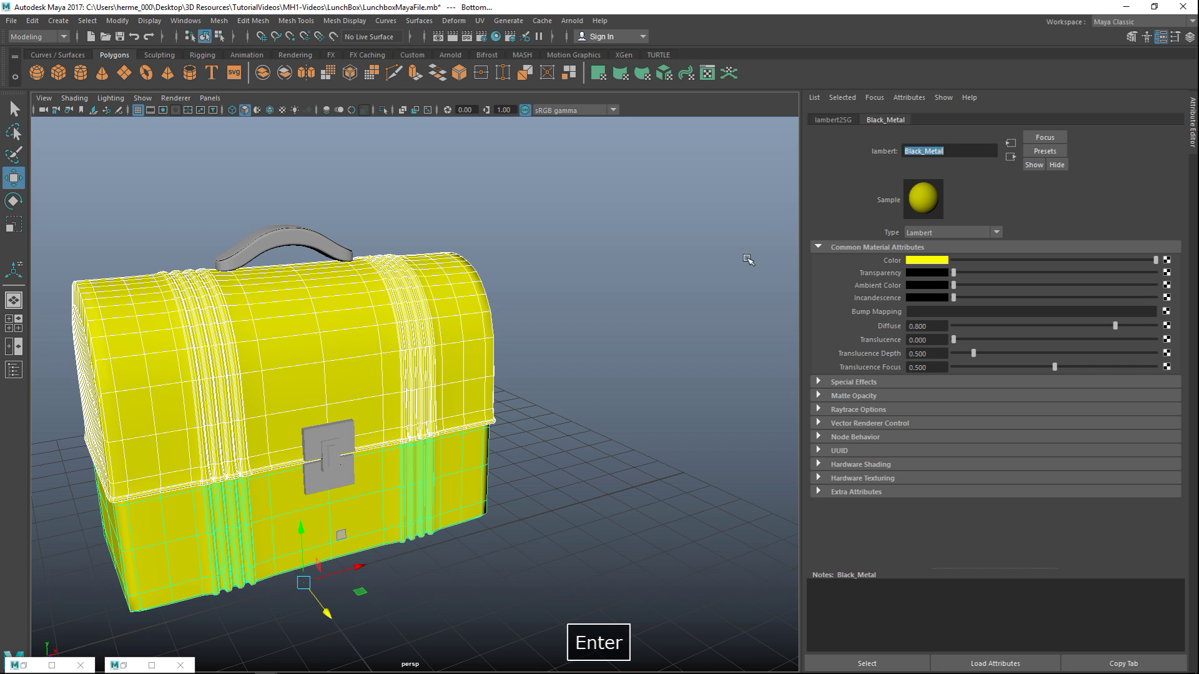
pyautogui.click(626, 411)
pyautogui.scroll(3, 618, 437)
pyautogui.scroll(-3, 565, 448)
pyautogui.keyDown('alt'); pyautogui.moveTo(565, 448); pyautogui.dragTo(572, 506); pyautogui.keyUp('alt')
pyautogui.keyDown('alt'); pyautogui.moveTo(572, 505); pyautogui.dragTo(582, 513, button='middle'); pyautogui.keyUp('alt')
pyautogui.scroll(2, 587, 515)
pyautogui.keyDown('alt'); pyautogui.scroll(3, 573, 471); pyautogui.keyUp('alt')
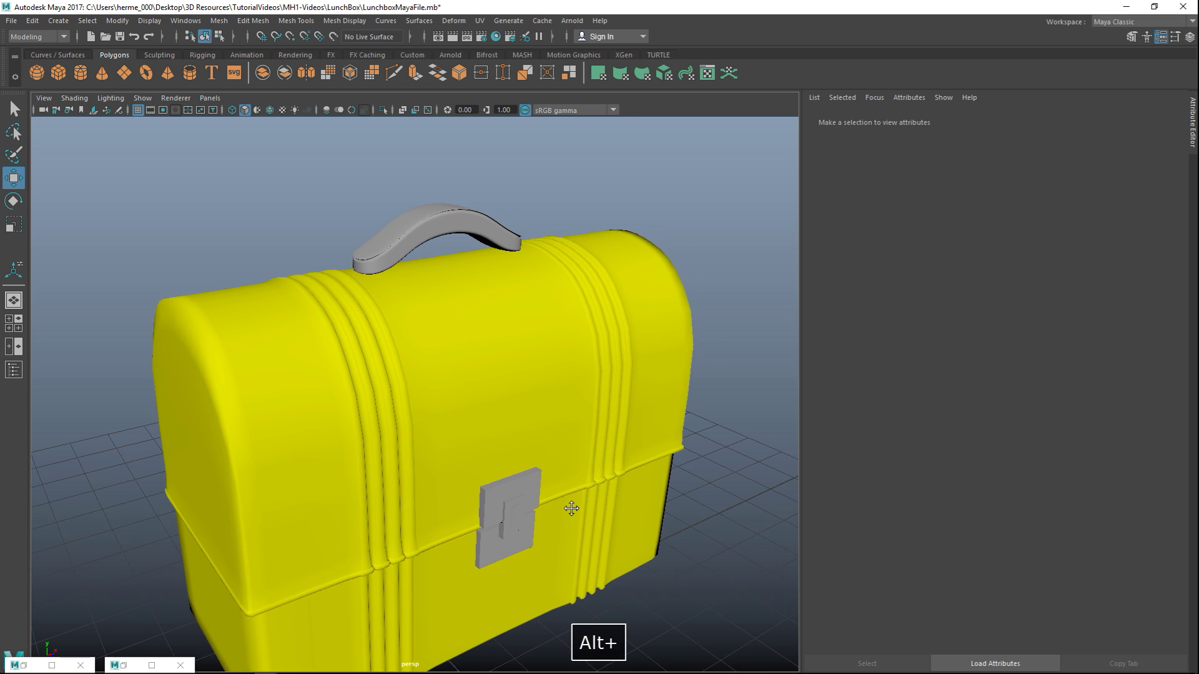
pyautogui.keyDown('alt'); pyautogui.moveTo(573, 470); pyautogui.dragTo(574, 504, button='middle'); pyautogui.keyUp('alt')
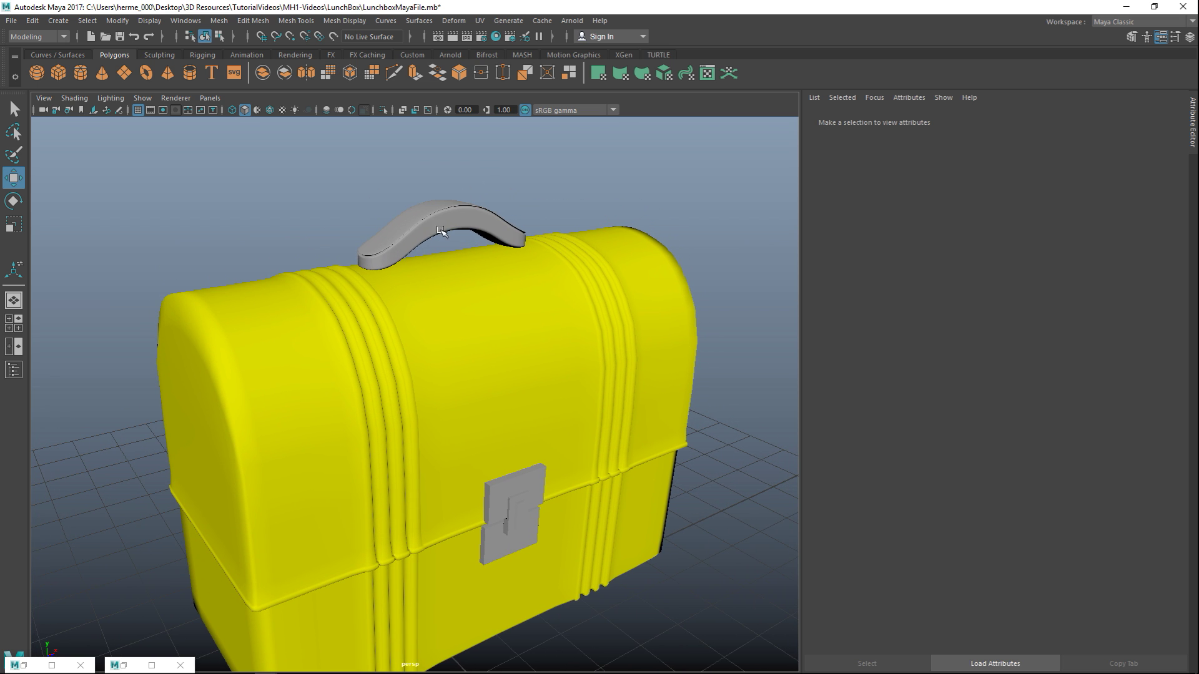
pyautogui.click(417, 230)
pyautogui.moveTo(418, 230); pyautogui.dragTo(413, 549, button='right')
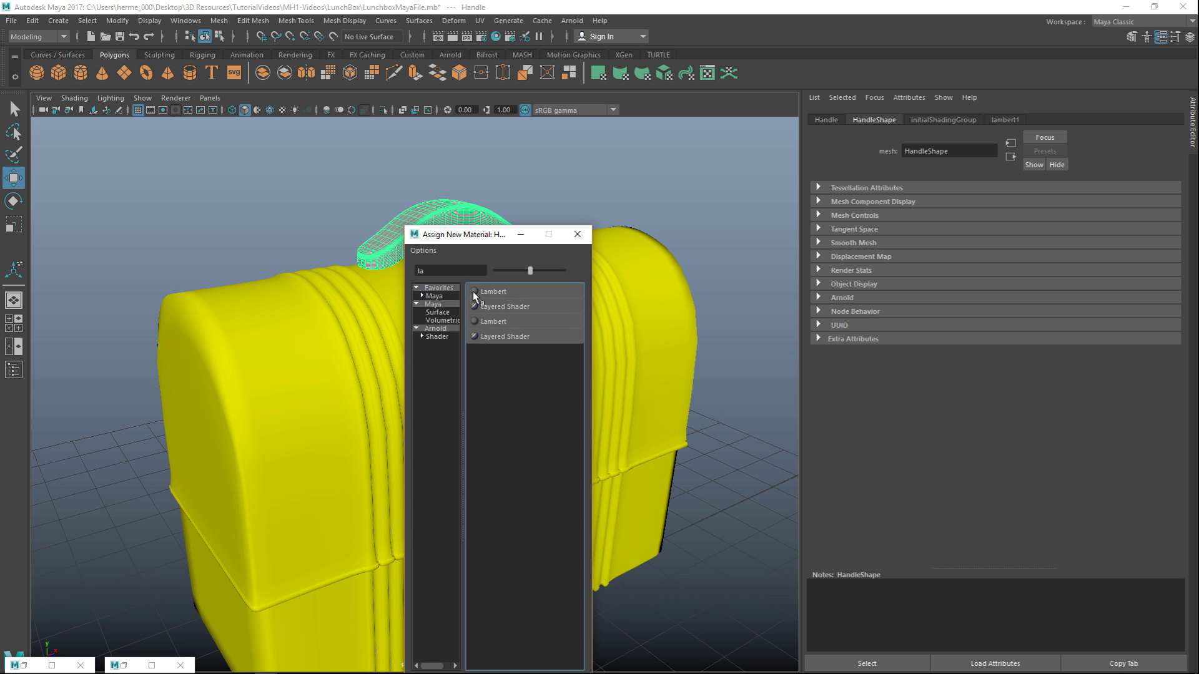
pyautogui.click(495, 292)
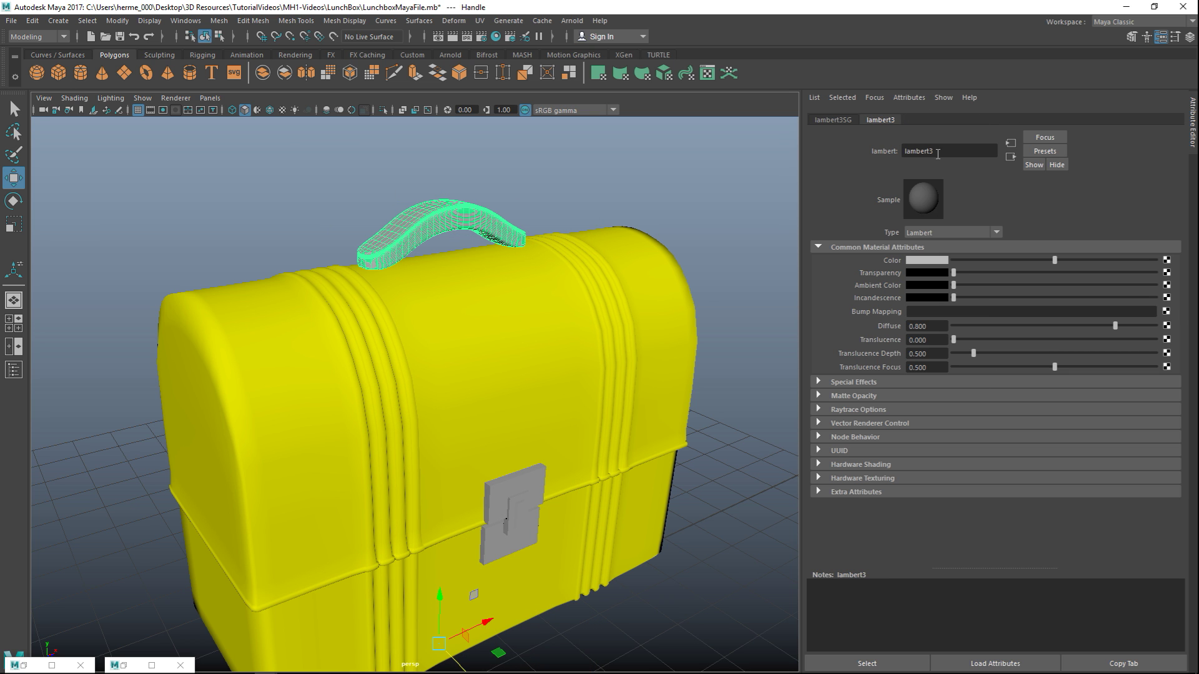
# - Set the handle material's color to blue and name the material Chrome
pyautogui.click(924, 265)
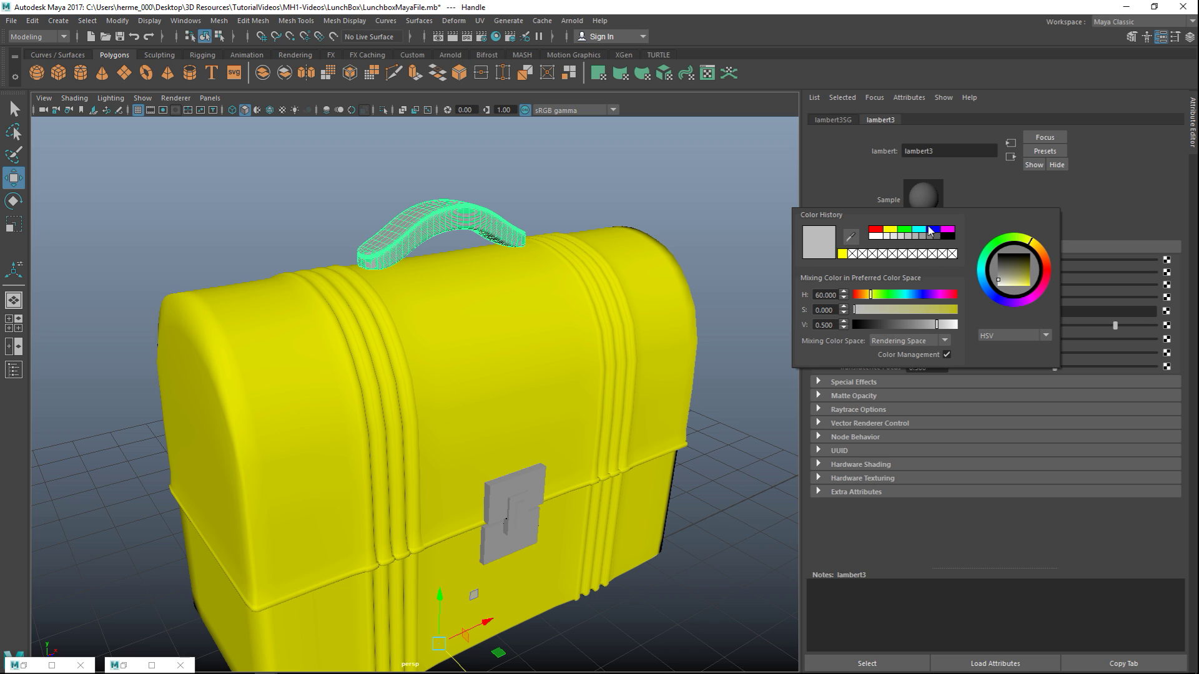
pyautogui.click(935, 232)
pyautogui.moveTo(967, 151); pyautogui.dragTo(804, 163)
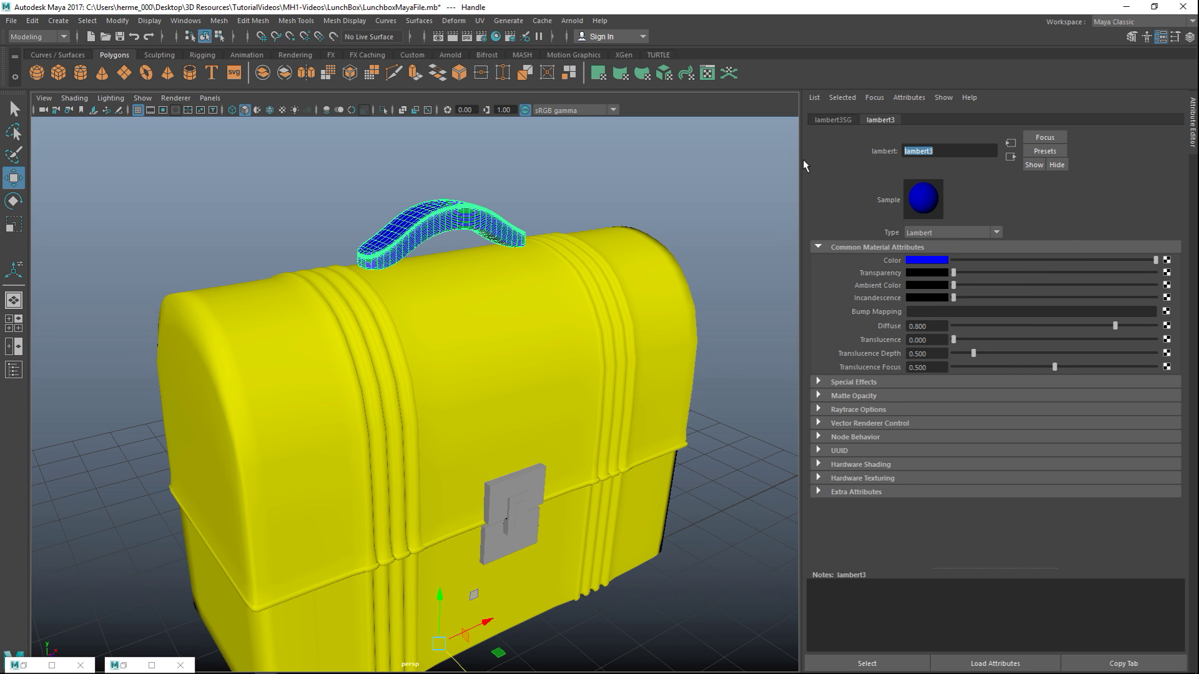
pyautogui.write('Chrome')
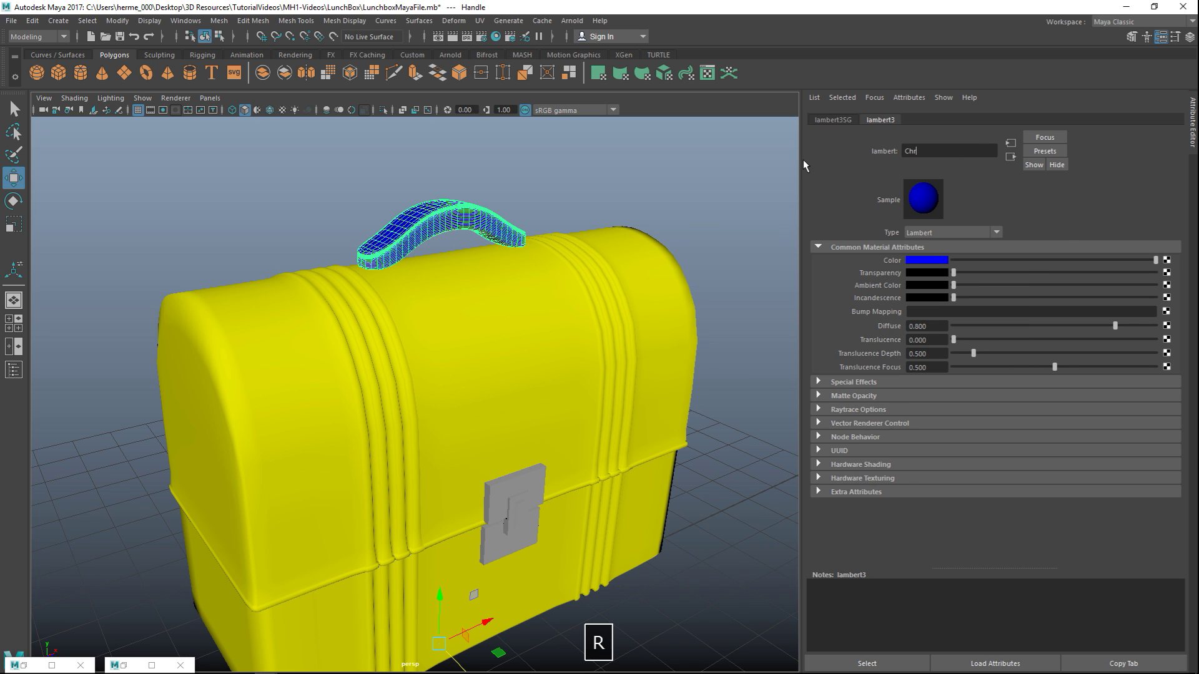
pyautogui.click(671, 175)
# - Assign the existing Chrome material to the front hinge and both back hinges of the lunchbox
pyautogui.scroll(-3, 678, 175)
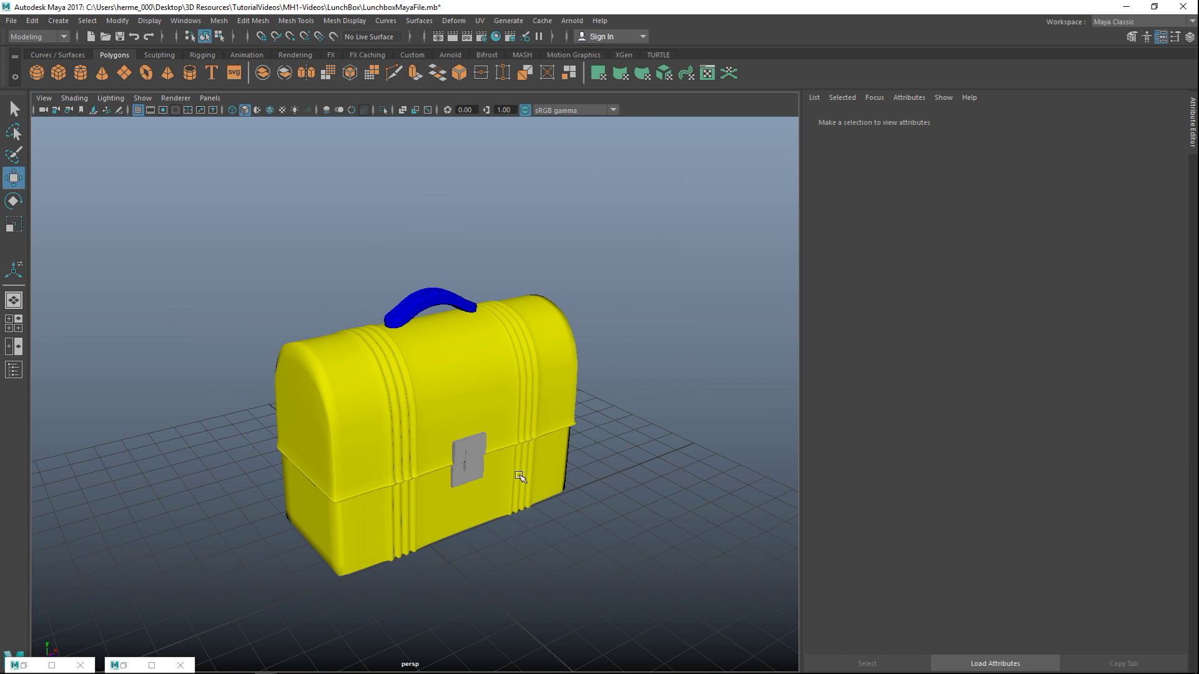
pyautogui.click(469, 448)
pyautogui.moveTo(400, 498)
pyautogui.keyDown('alt'); pyautogui.mouseDown()
pyautogui.moveTo(300, 493)
pyautogui.moveTo(406, 500)
pyautogui.mouseUp(); pyautogui.keyUp('alt')
pyautogui.keyDown('alt'); pyautogui.moveTo(406, 499); pyautogui.dragTo(457, 556, button='right'); pyautogui.keyUp('alt')
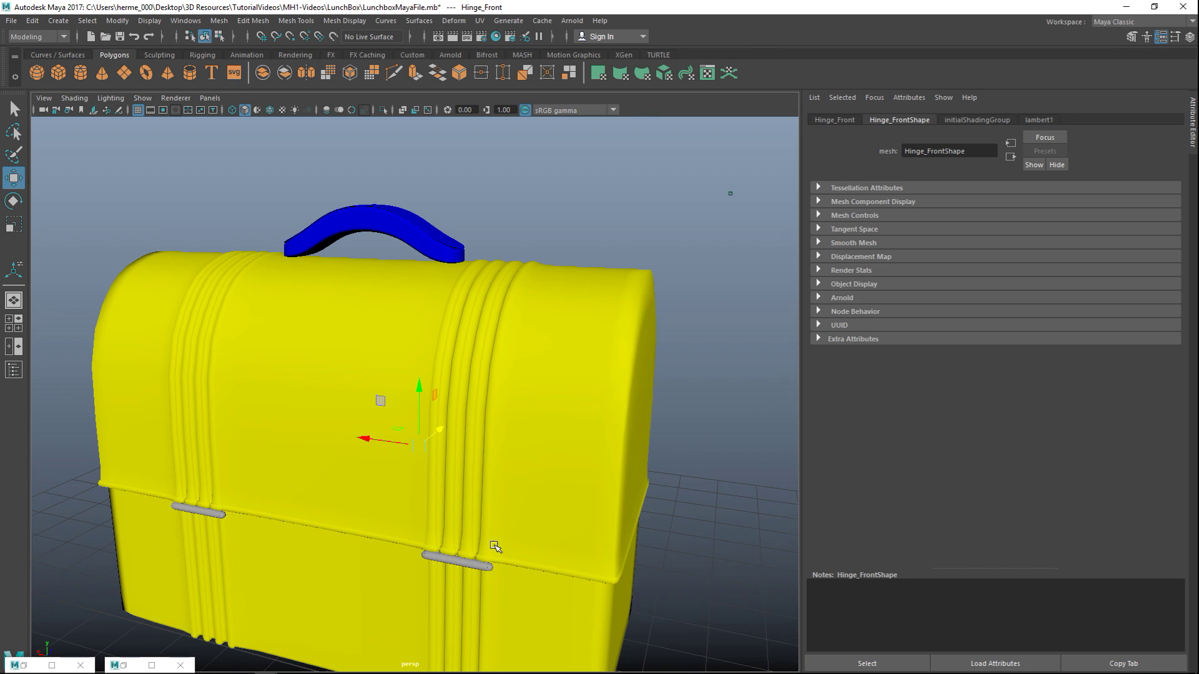
pyautogui.keyDown('shift'); pyautogui.click(457, 556); pyautogui.keyUp('shift')
pyautogui.keyDown('shift'); pyautogui.click(197, 512); pyautogui.keyUp('shift')
pyautogui.scroll(-5, 655, 436)
pyautogui.keyDown('alt'); pyautogui.moveTo(655, 436); pyautogui.dragTo(412, 501); pyautogui.keyUp('alt')
pyautogui.rightClick(451, 449)
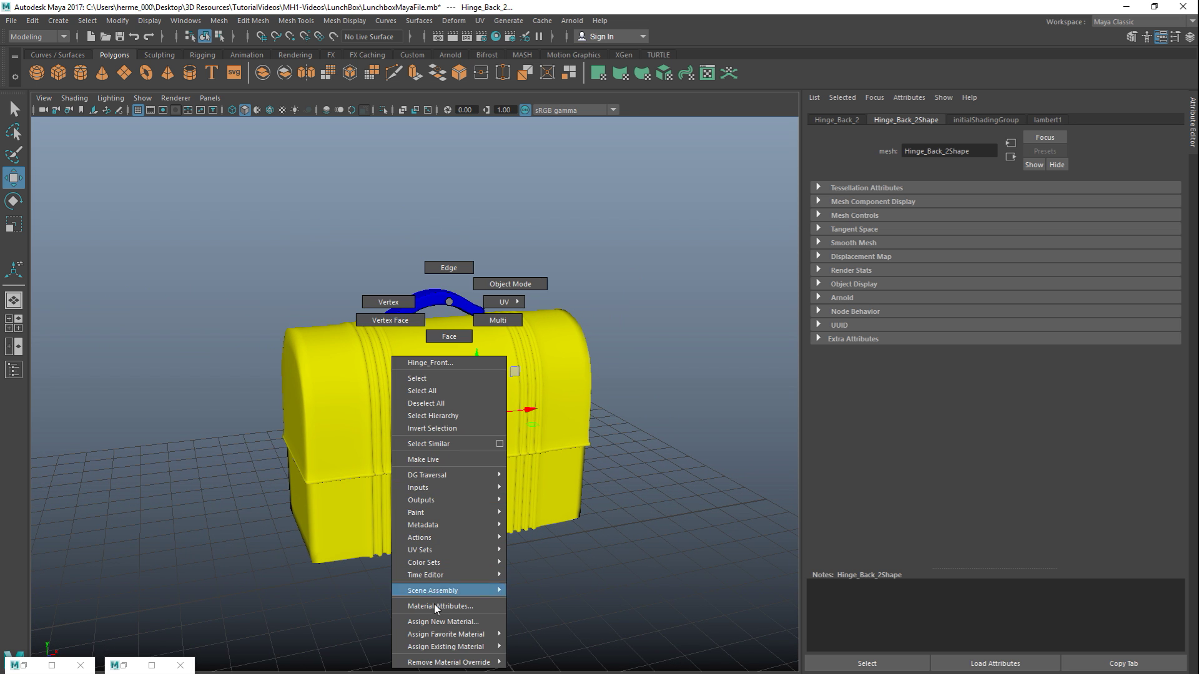
pyautogui.moveTo(466, 649)
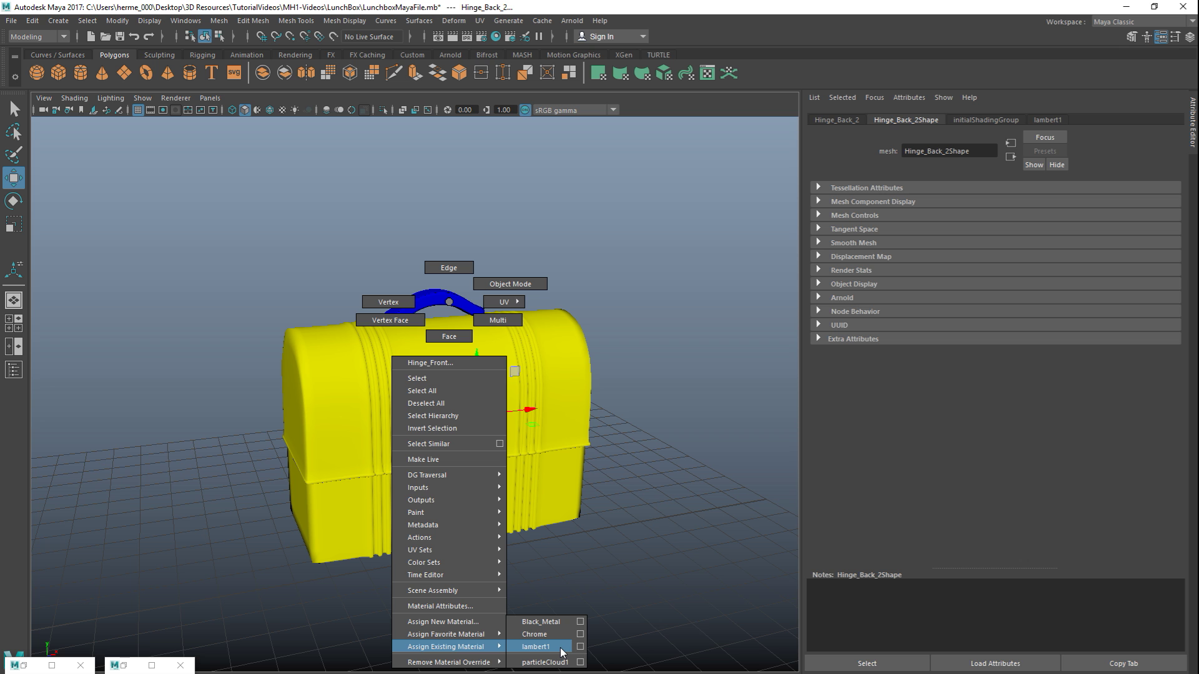
pyautogui.click(538, 633)
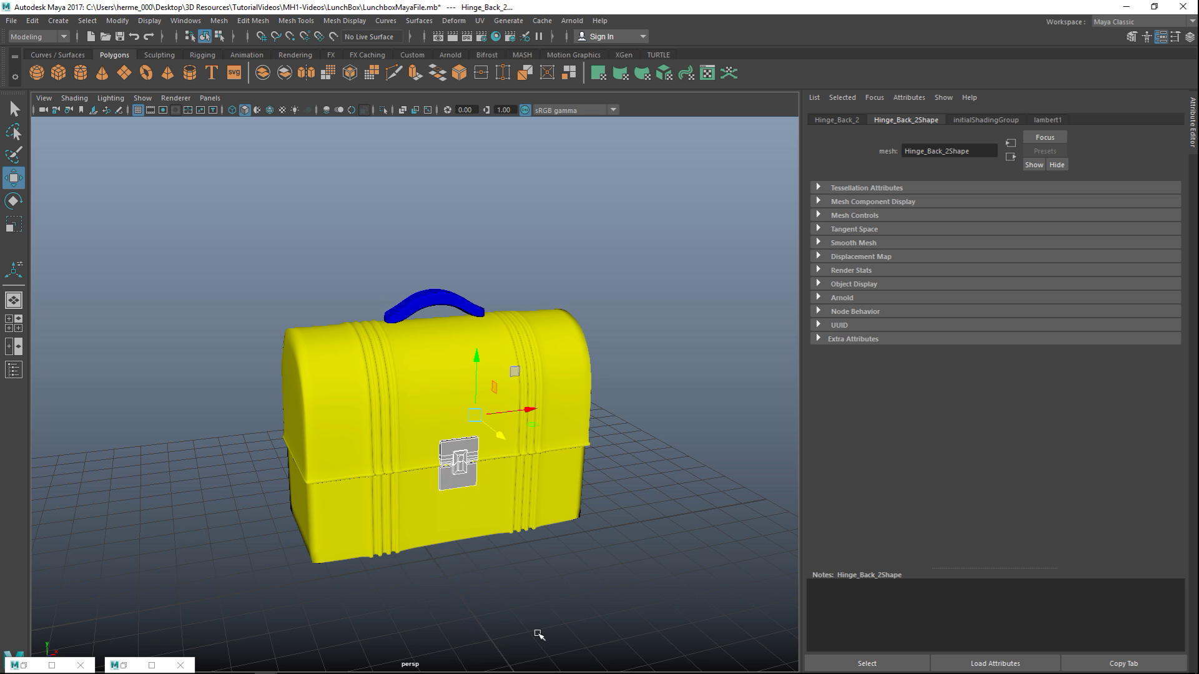
# - Check the material assignments on the lunchbox's top, front hinge and handle by selecting these parts
pyautogui.scroll(-3, 636, 460)
pyautogui.scroll(5, 634, 459)
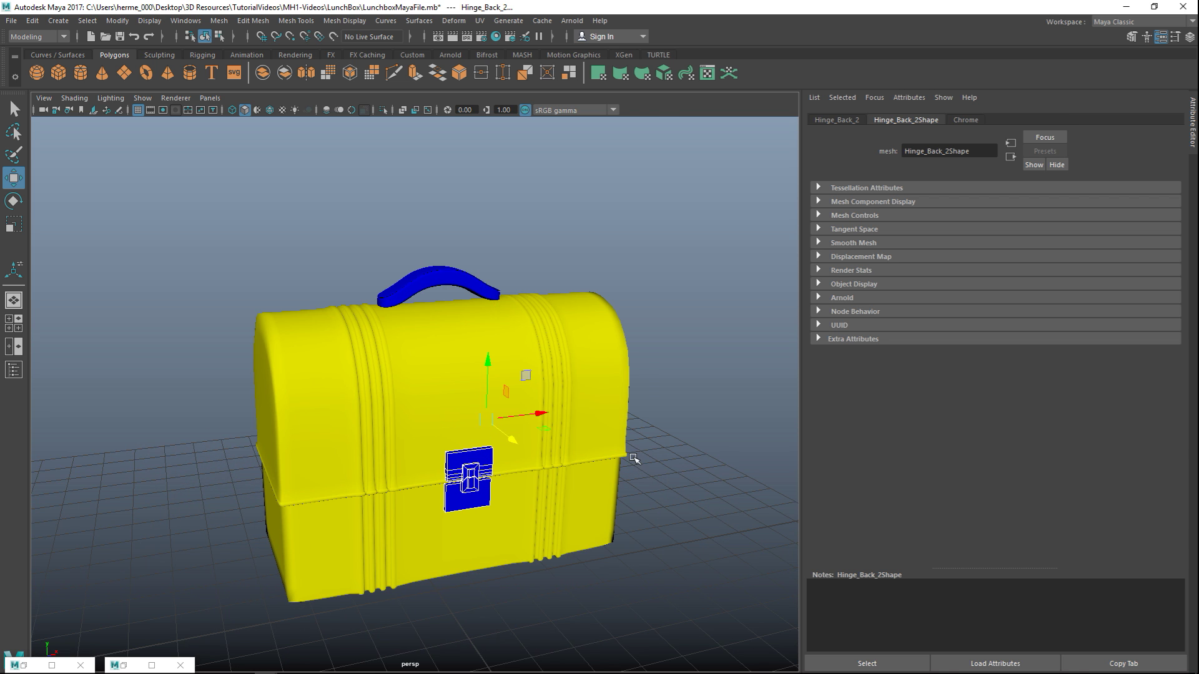
pyautogui.click(586, 340)
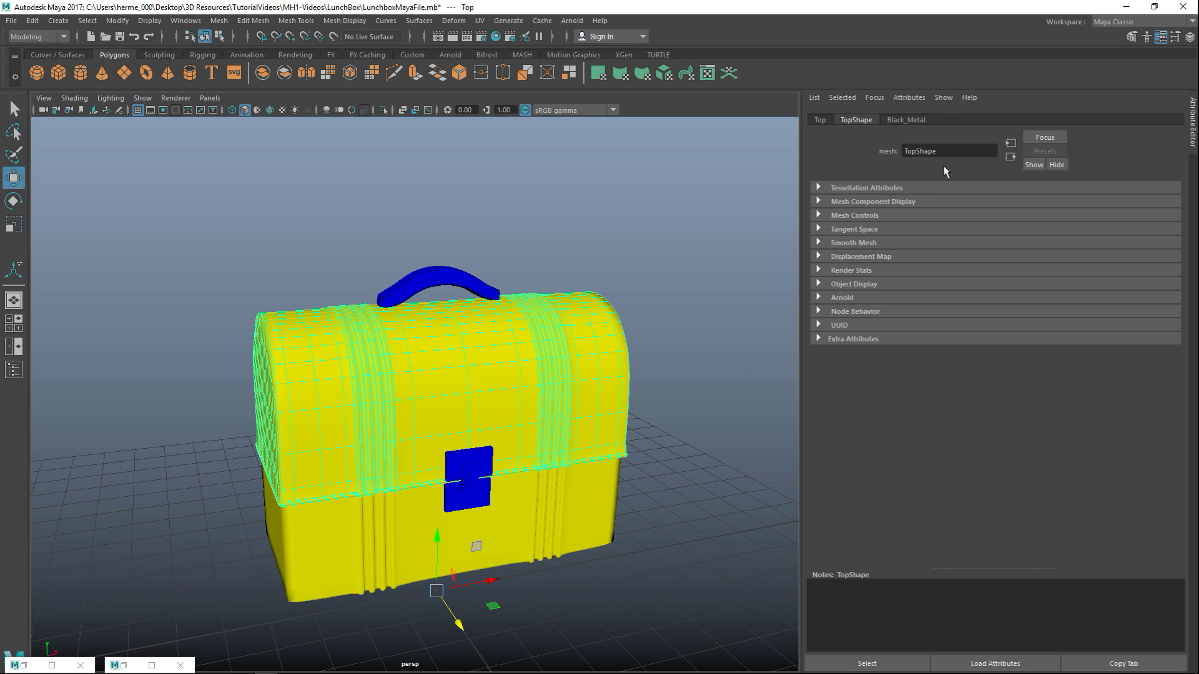
pyautogui.click(916, 119)
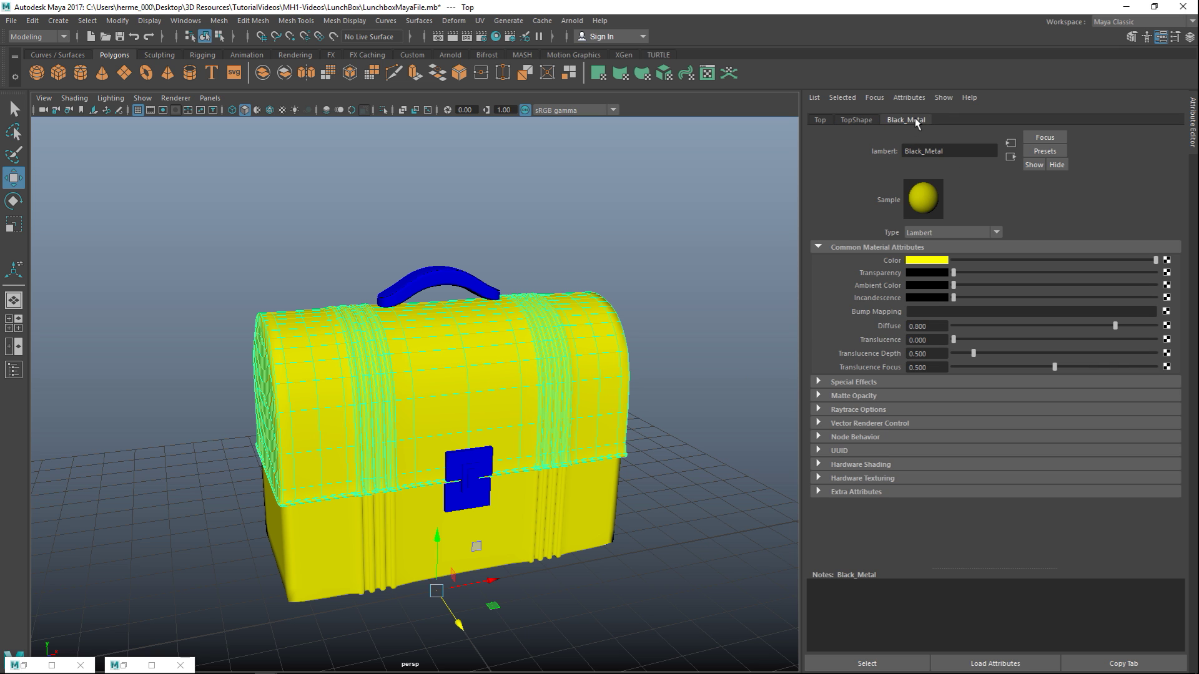
pyautogui.keyDown('shift'); pyautogui.click(480, 466); pyautogui.keyUp('shift')
pyautogui.click(623, 181)
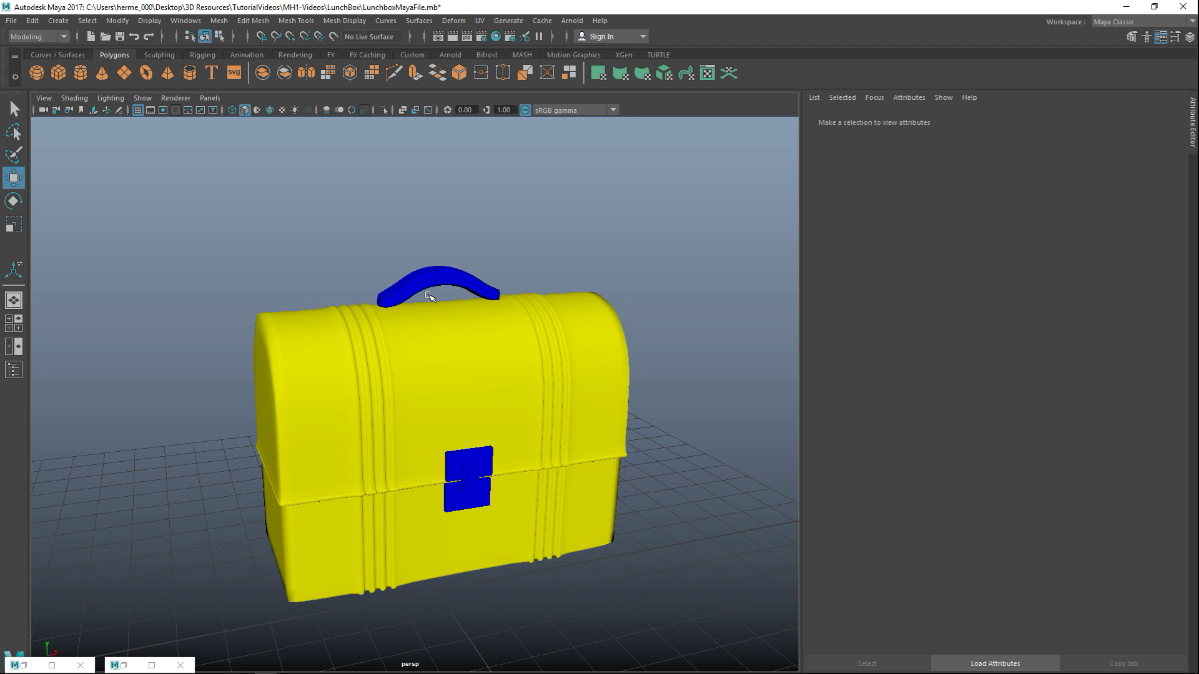
pyautogui.click(476, 308)
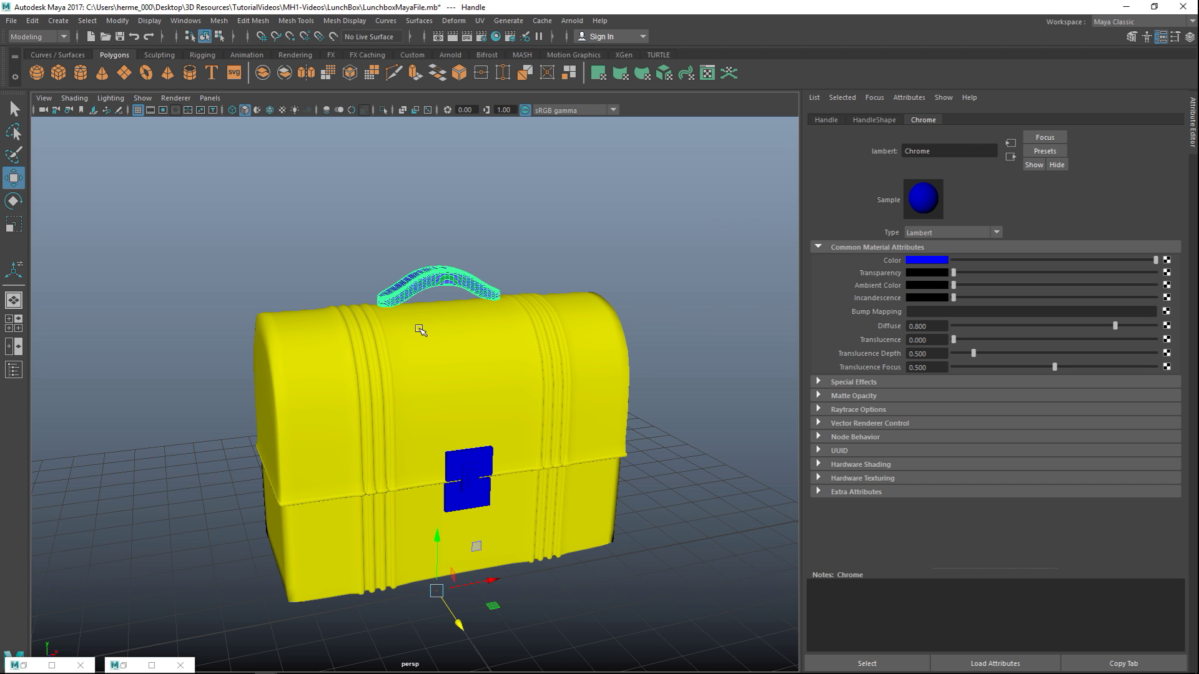
# - Select all the lunchbox parts and export the selection to the LunchBox folder as an FBX file named LunchboxFBX
pyautogui.scroll(-3, 510, 281)
pyautogui.keyDown('alt'); pyautogui.moveTo(305, 325); pyautogui.dragTo(284, 313); pyautogui.keyUp('alt')
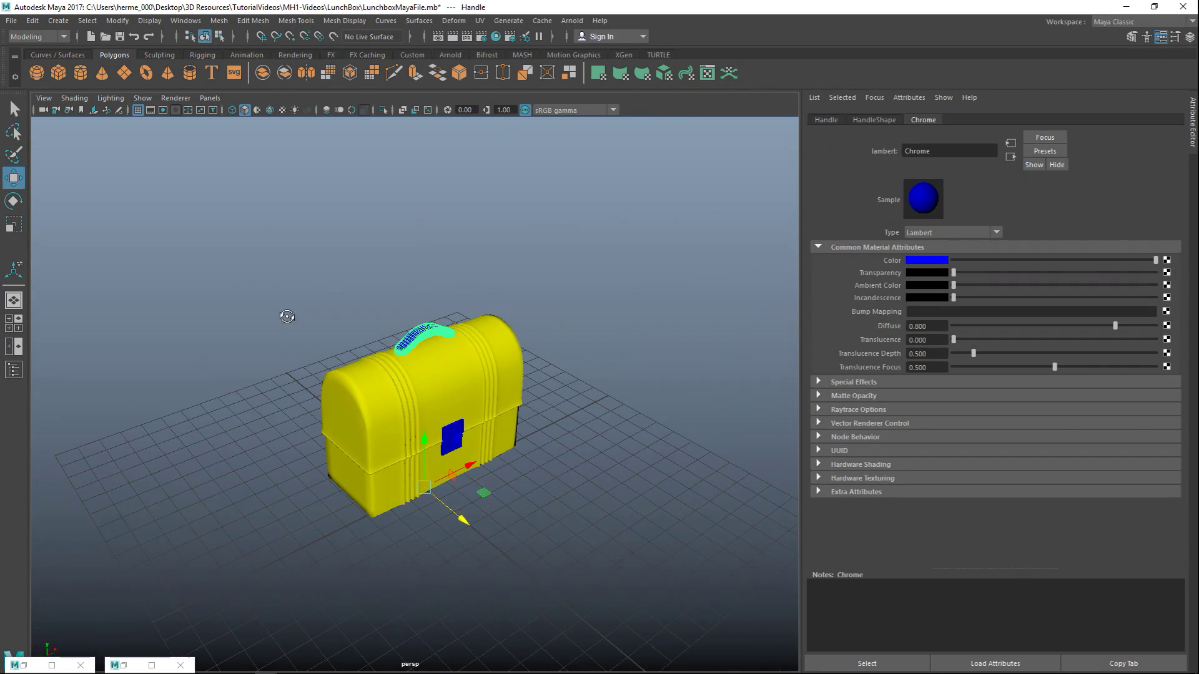
pyautogui.moveTo(244, 254); pyautogui.dragTo(599, 618)
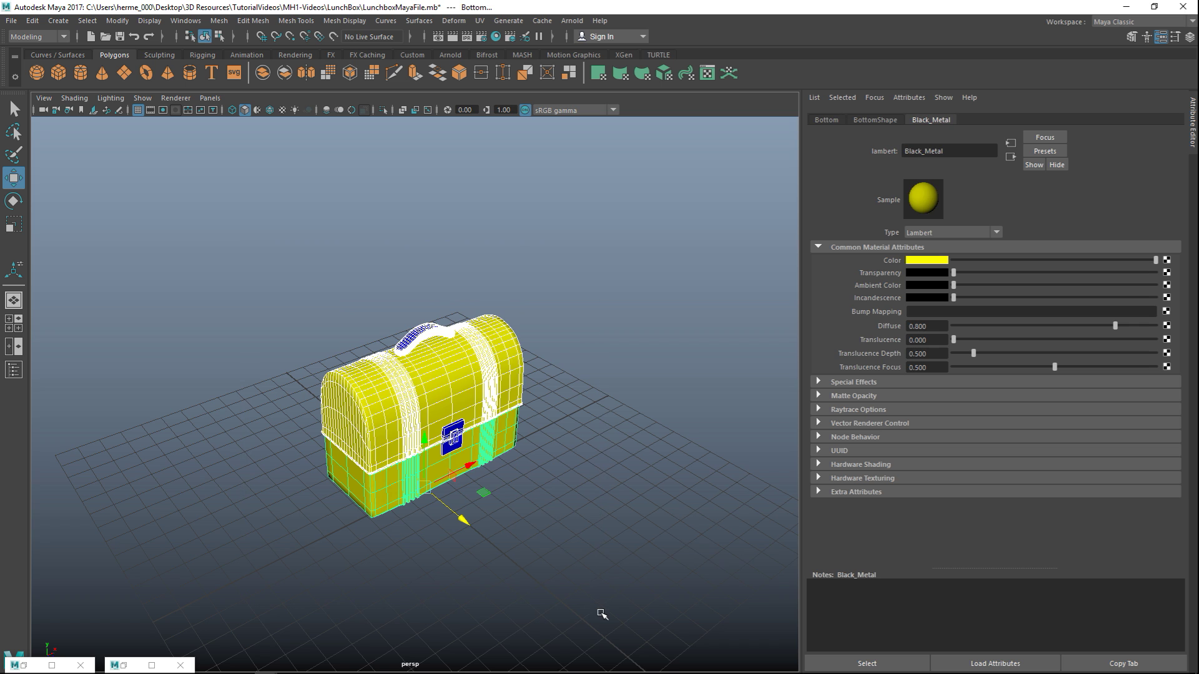
pyautogui.click(11, 22)
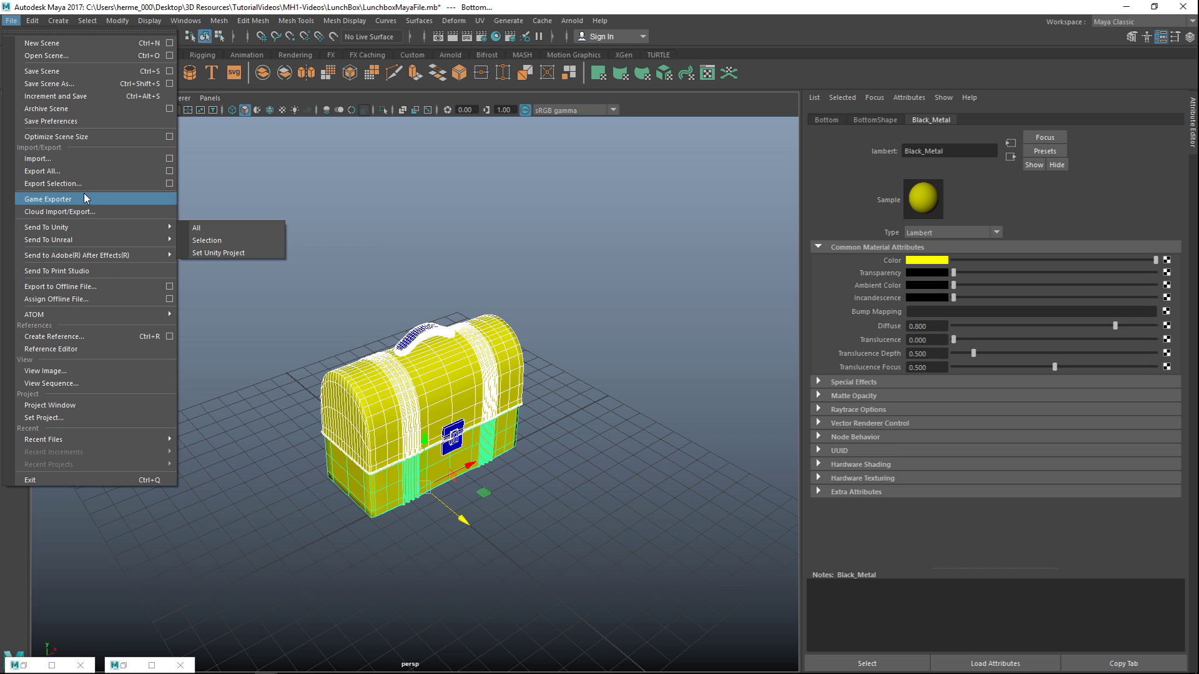
pyautogui.click(170, 183)
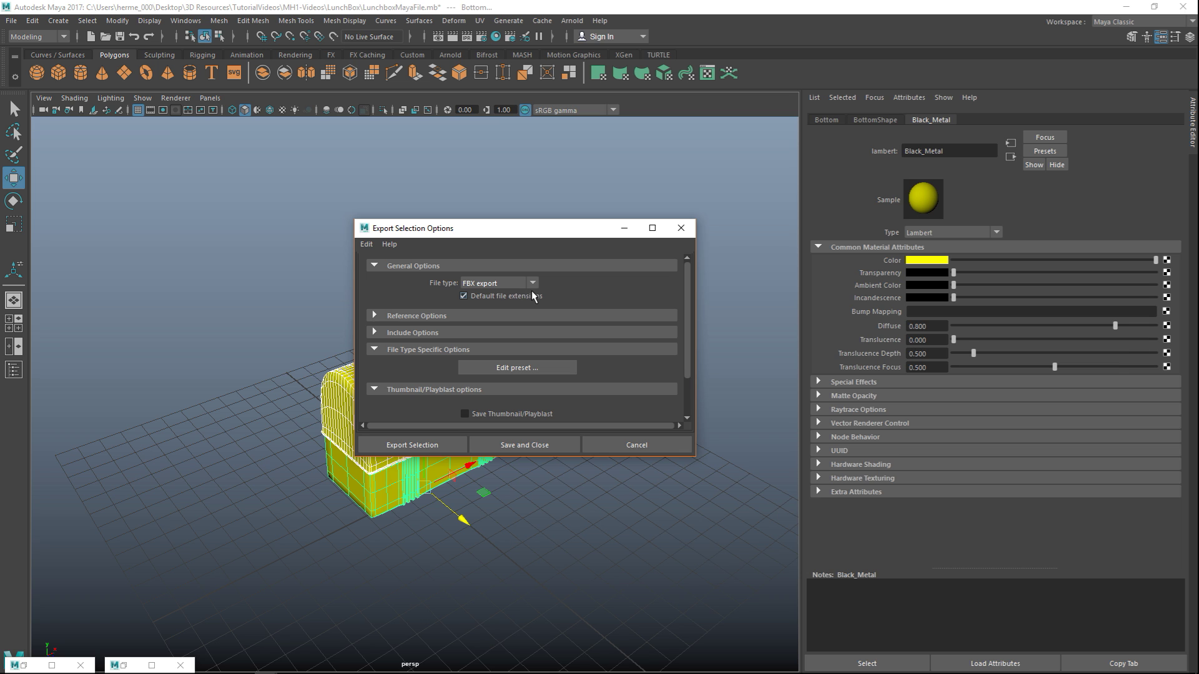
pyautogui.scroll(-2, 531, 293)
pyautogui.scroll(2, 594, 349)
pyautogui.click(426, 445)
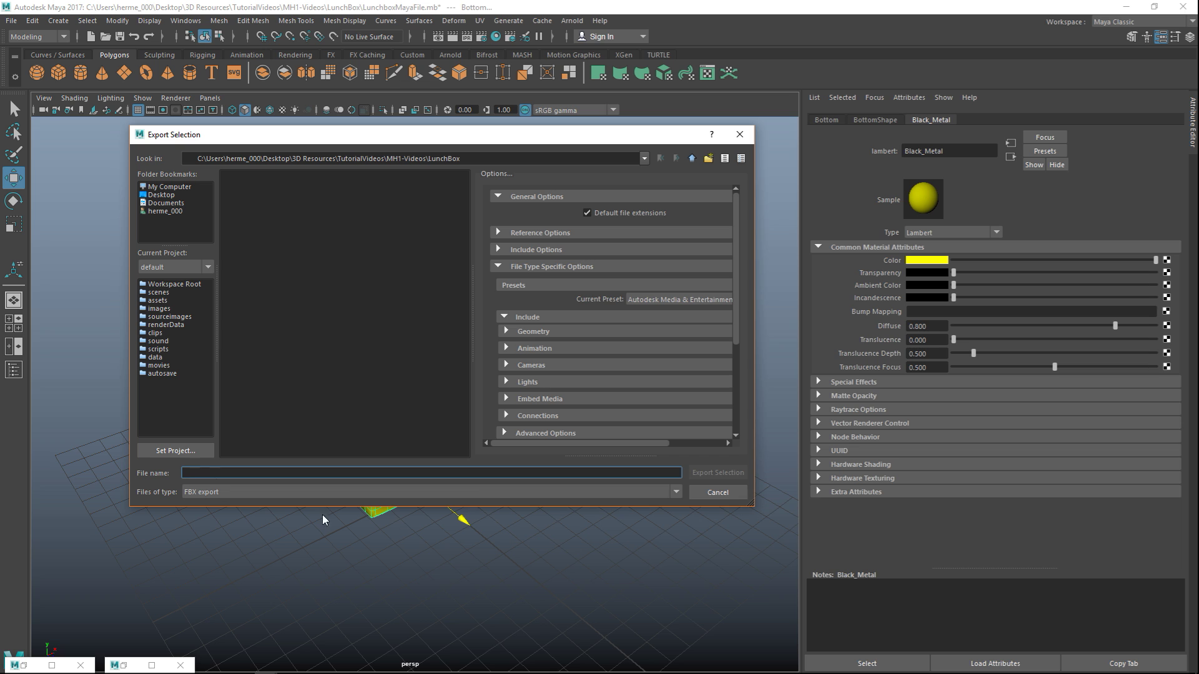
pyautogui.write('LunchboxFBX')
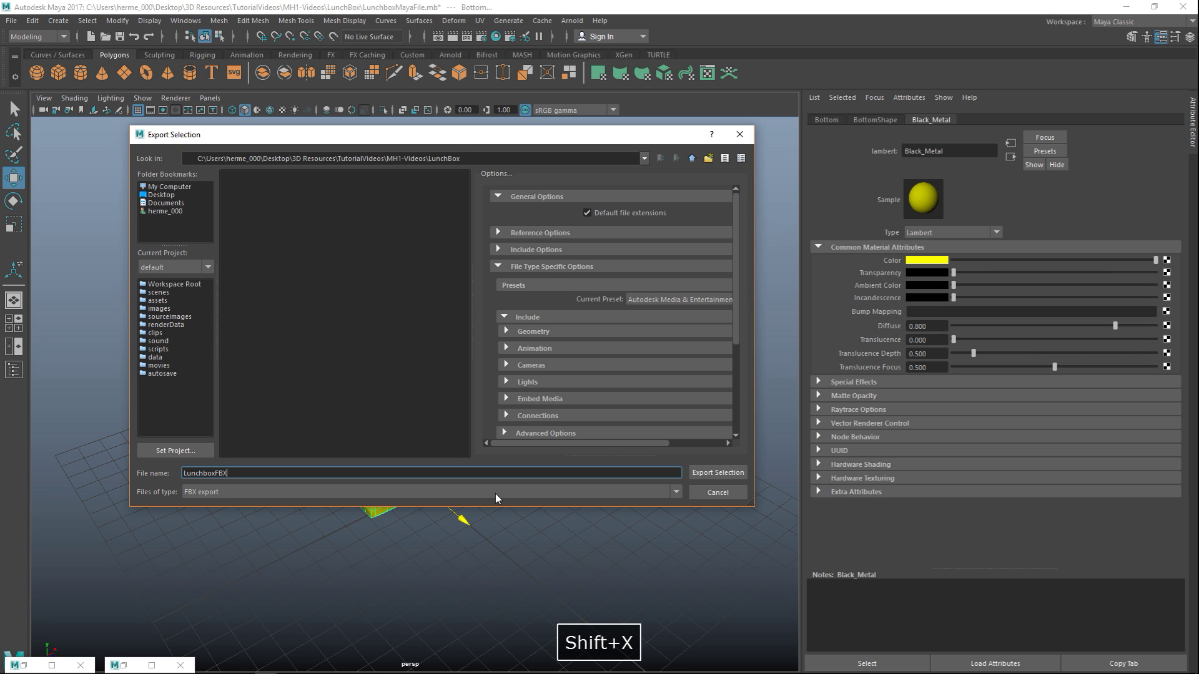
pyautogui.click(709, 474)
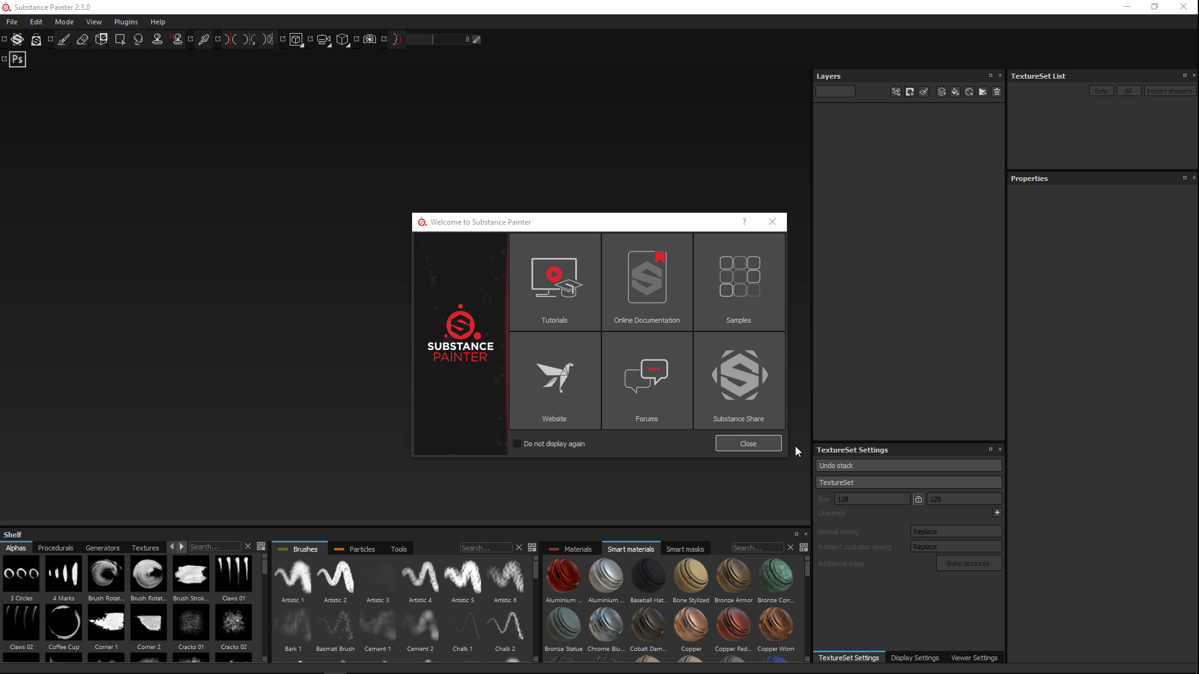
# - Switch to Substance Painter, dismiss the welcome window, and reset the user interface to its default layout
pyautogui.click(753, 447)
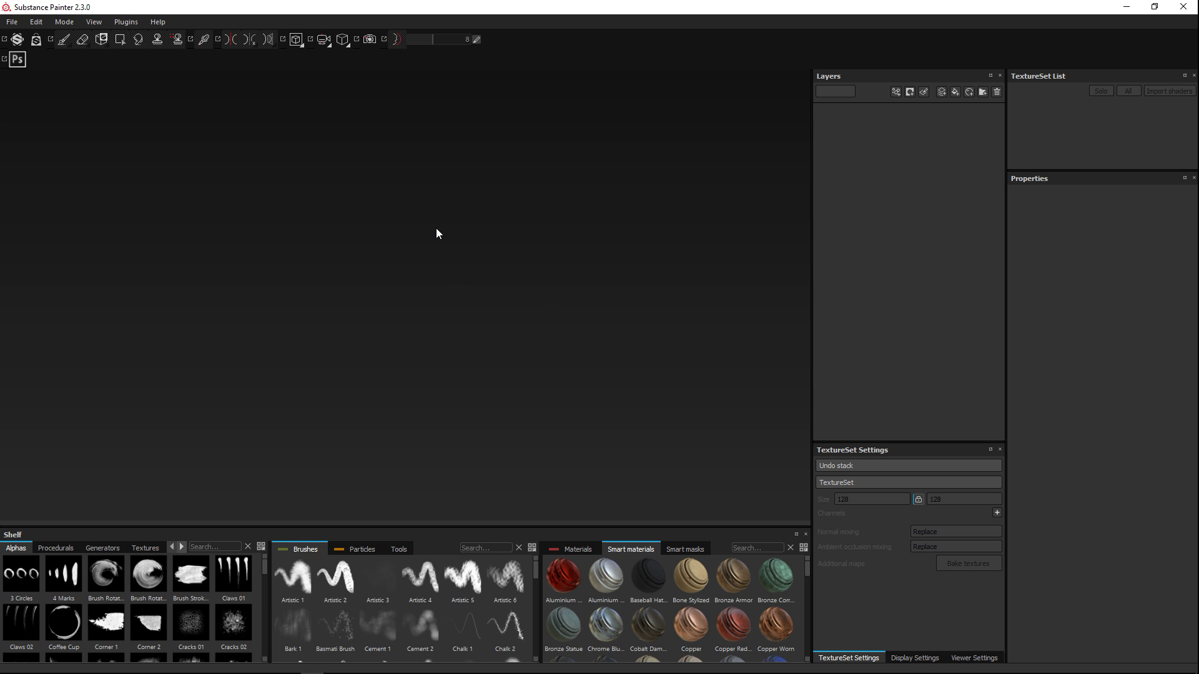
pyautogui.click(93, 22)
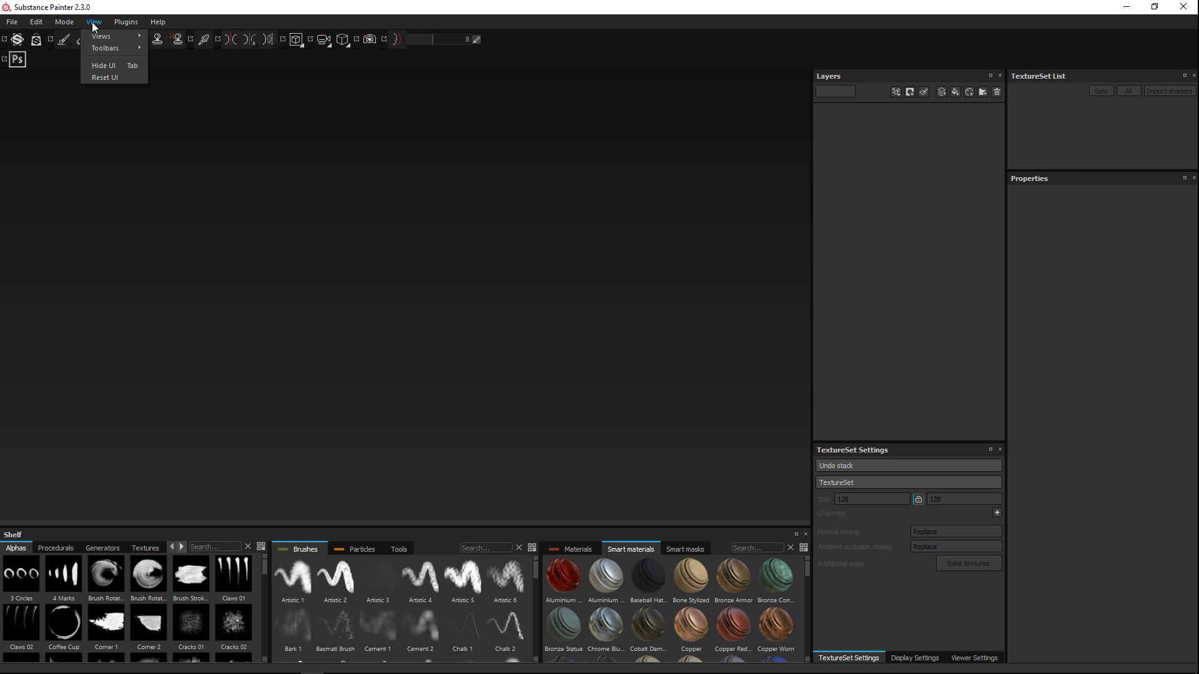
pyautogui.click(118, 78)
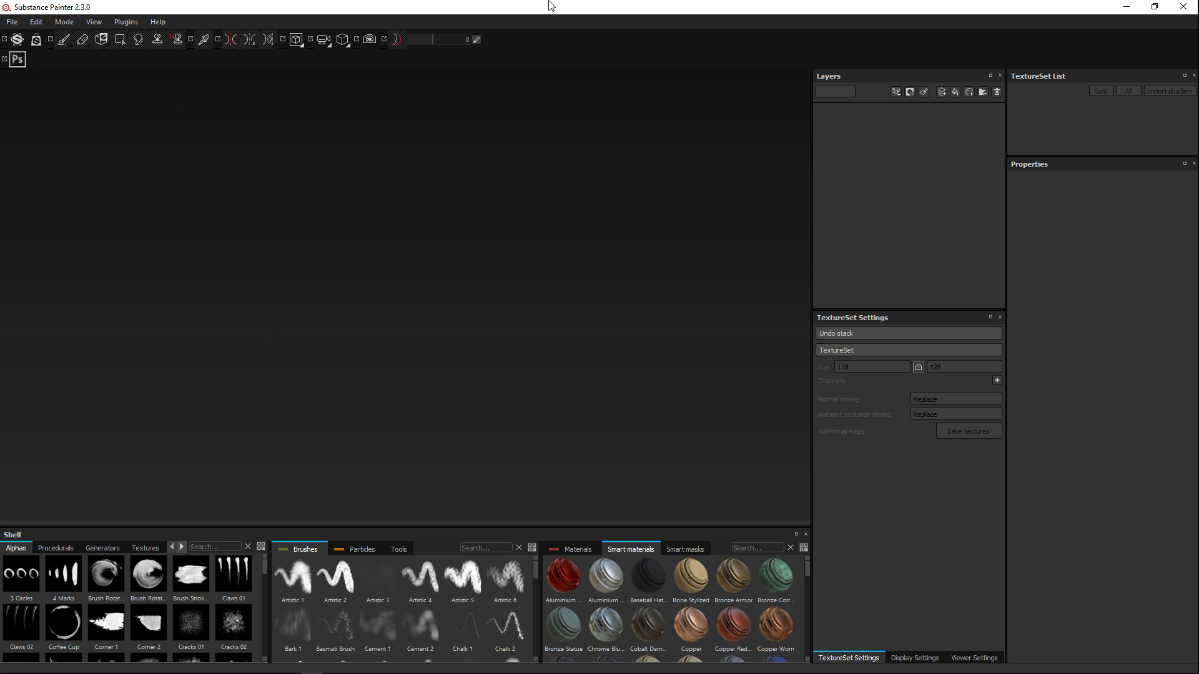
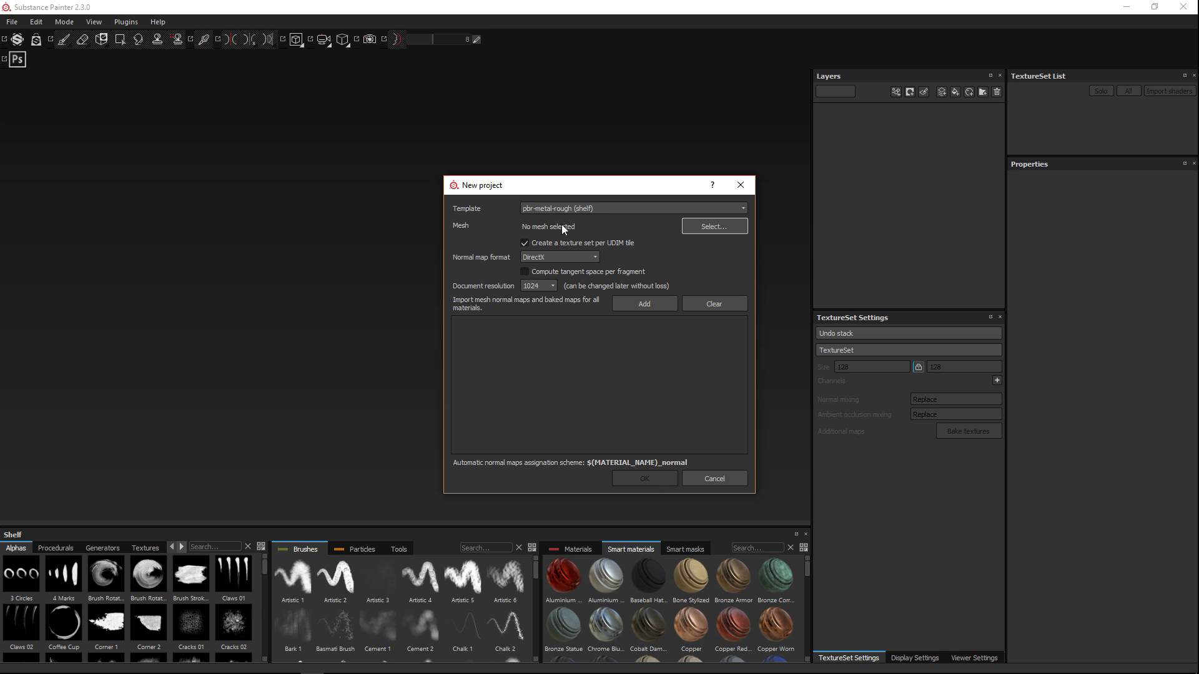
# - Configure a new project with the pbr-metal-rough template, DirectX normal map format and a document resolution of 2048
pyautogui.click(615, 213)
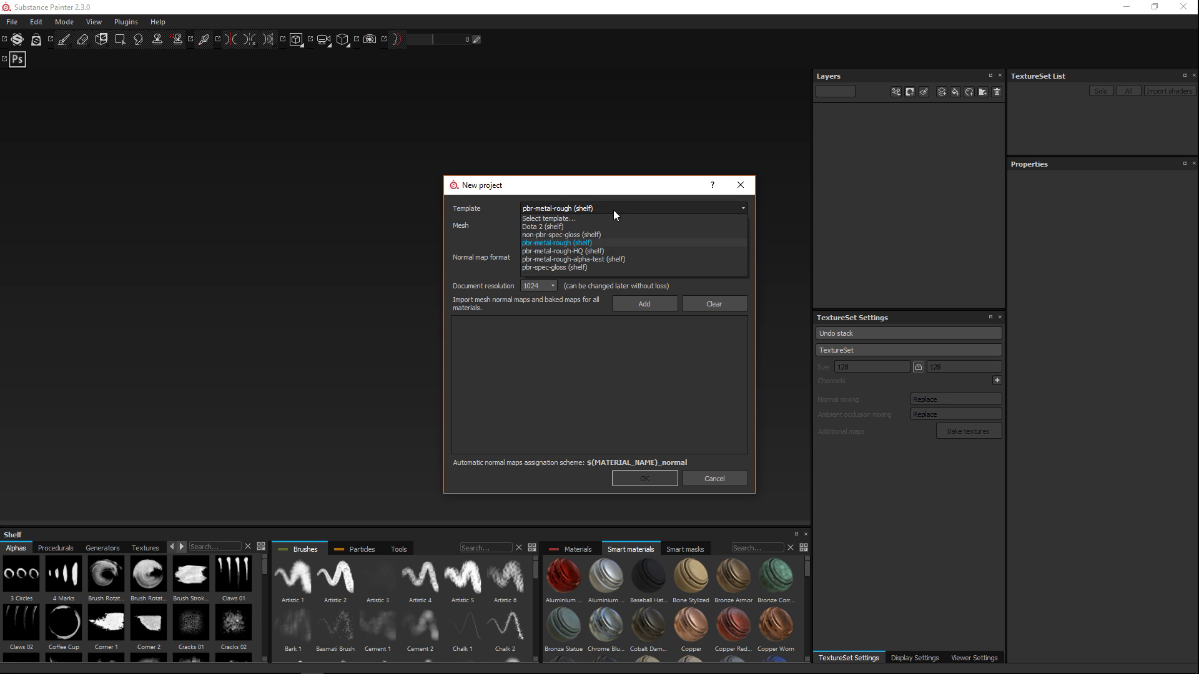
pyautogui.click(590, 242)
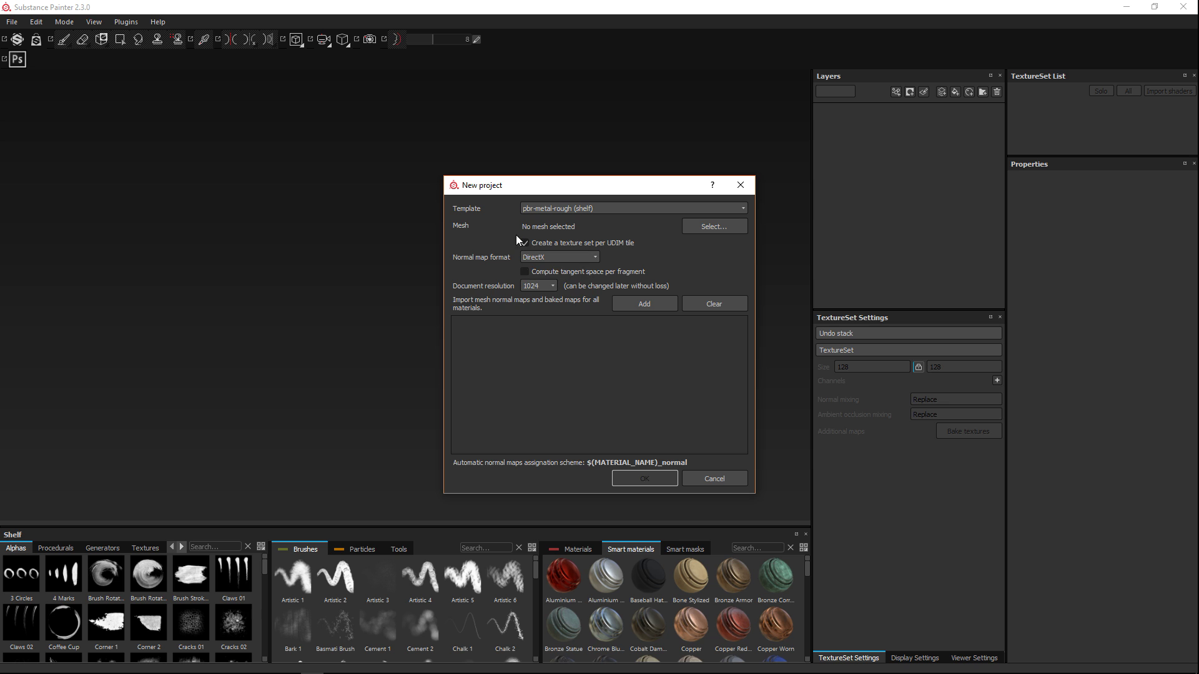
pyautogui.click(562, 273)
pyautogui.click(549, 258)
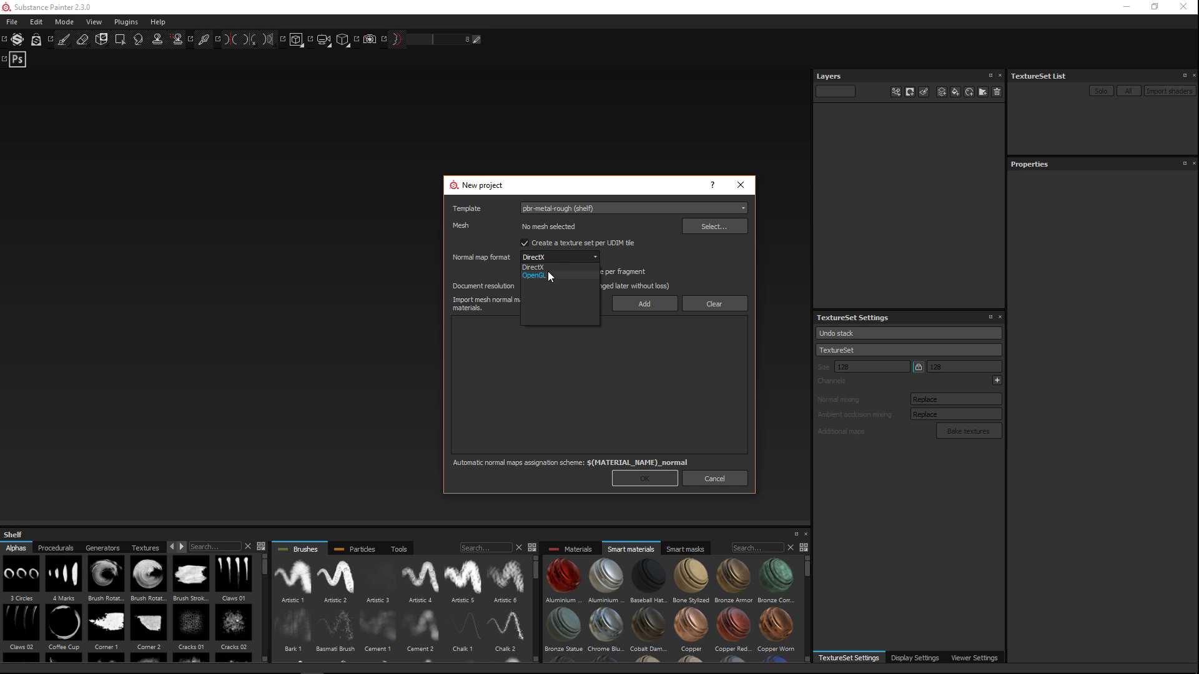
pyautogui.click(544, 268)
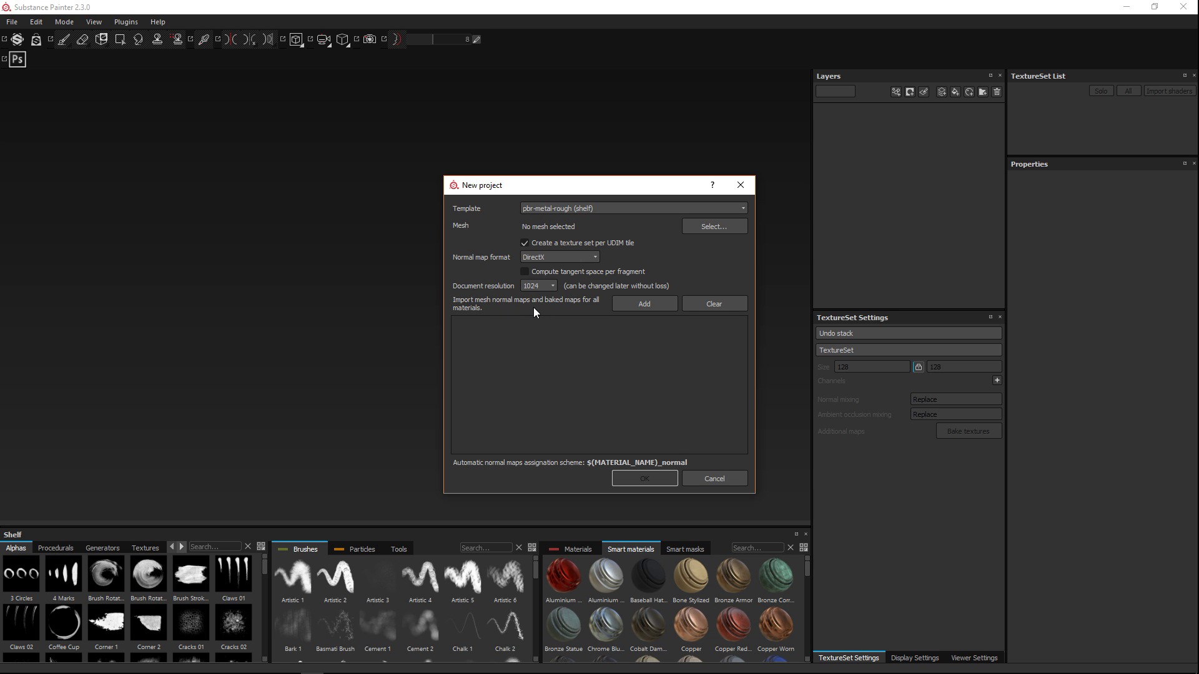
pyautogui.click(532, 287)
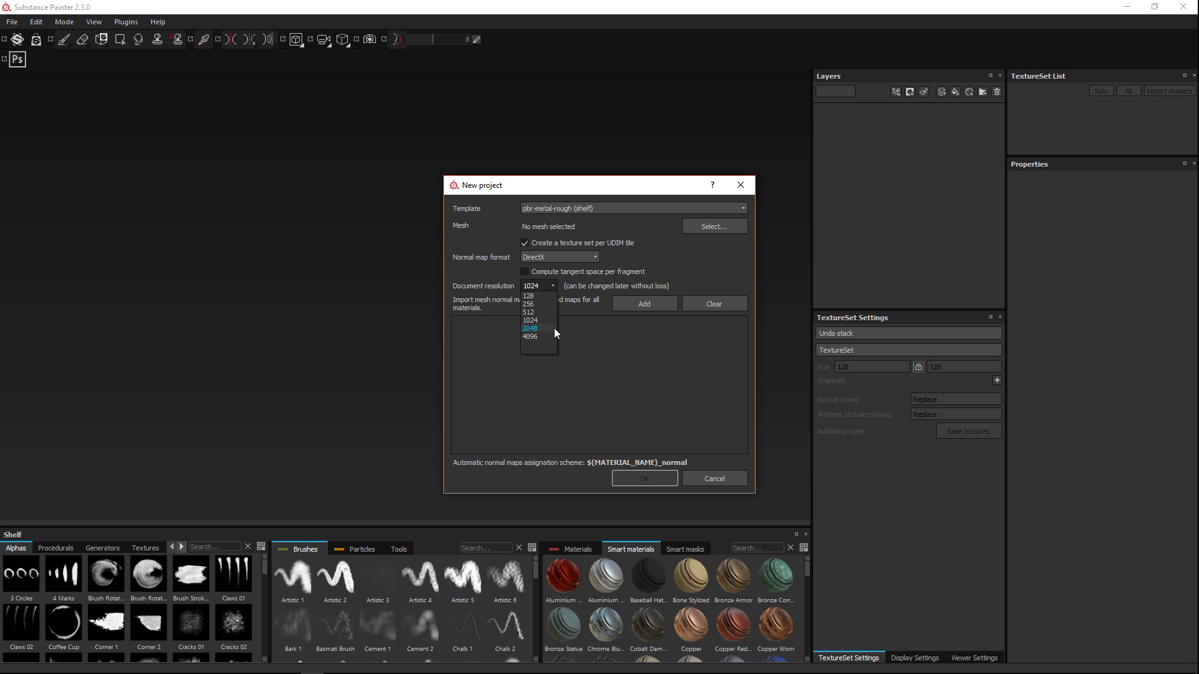
pyautogui.click(531, 329)
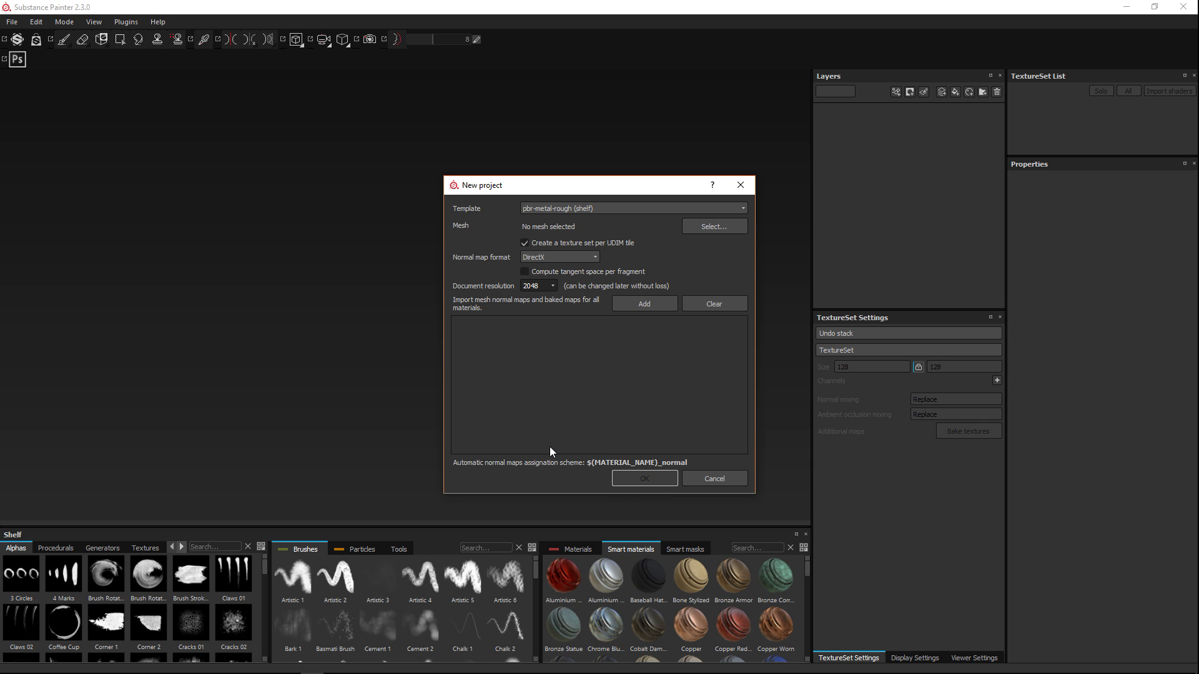
# - Choose the LunchboxFBX file as the project mesh and create the project
pyautogui.click(714, 231)
pyautogui.click(587, 284)
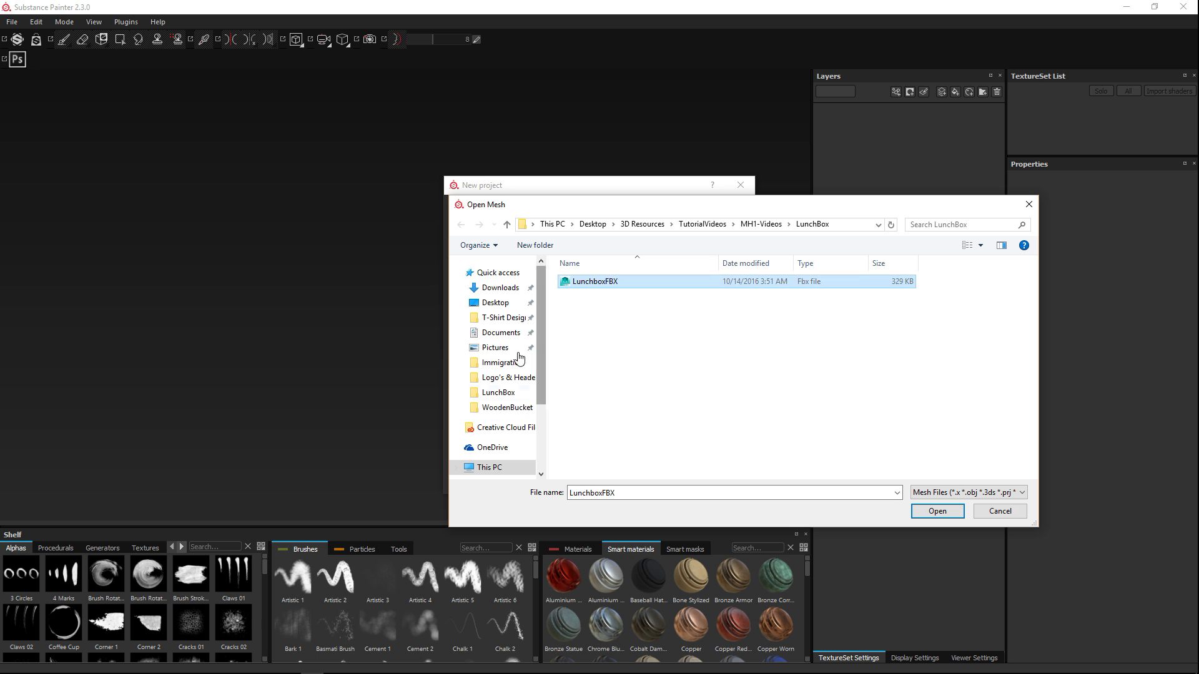
pyautogui.click(938, 512)
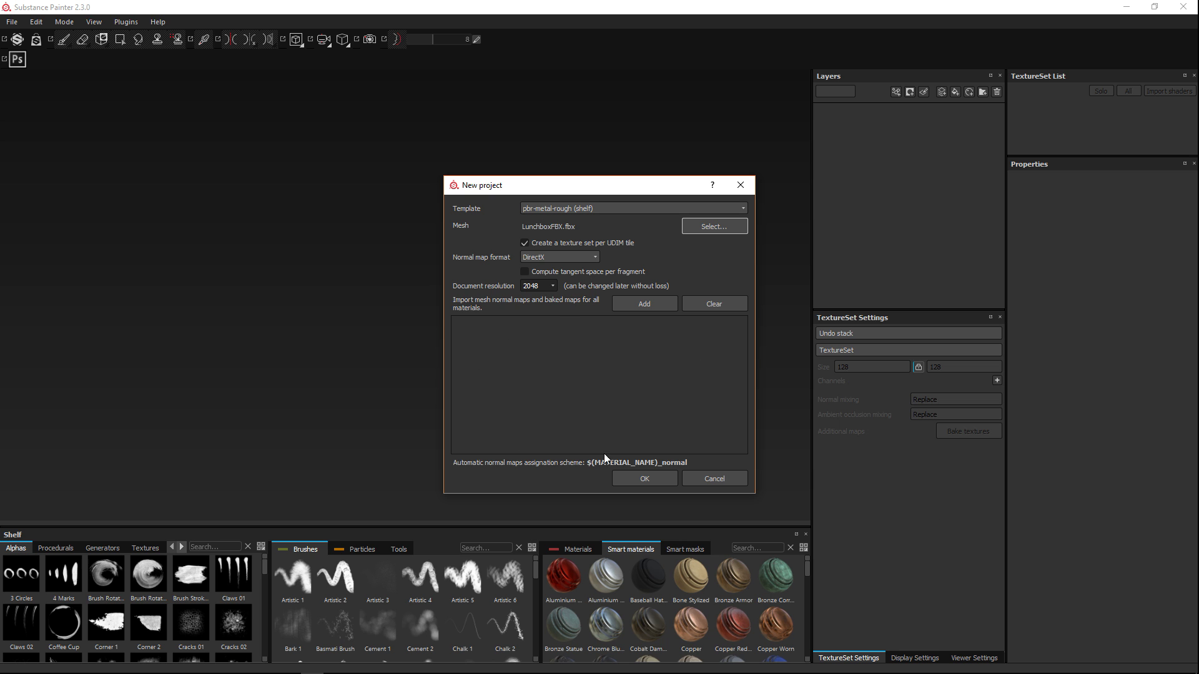
pyautogui.click(649, 480)
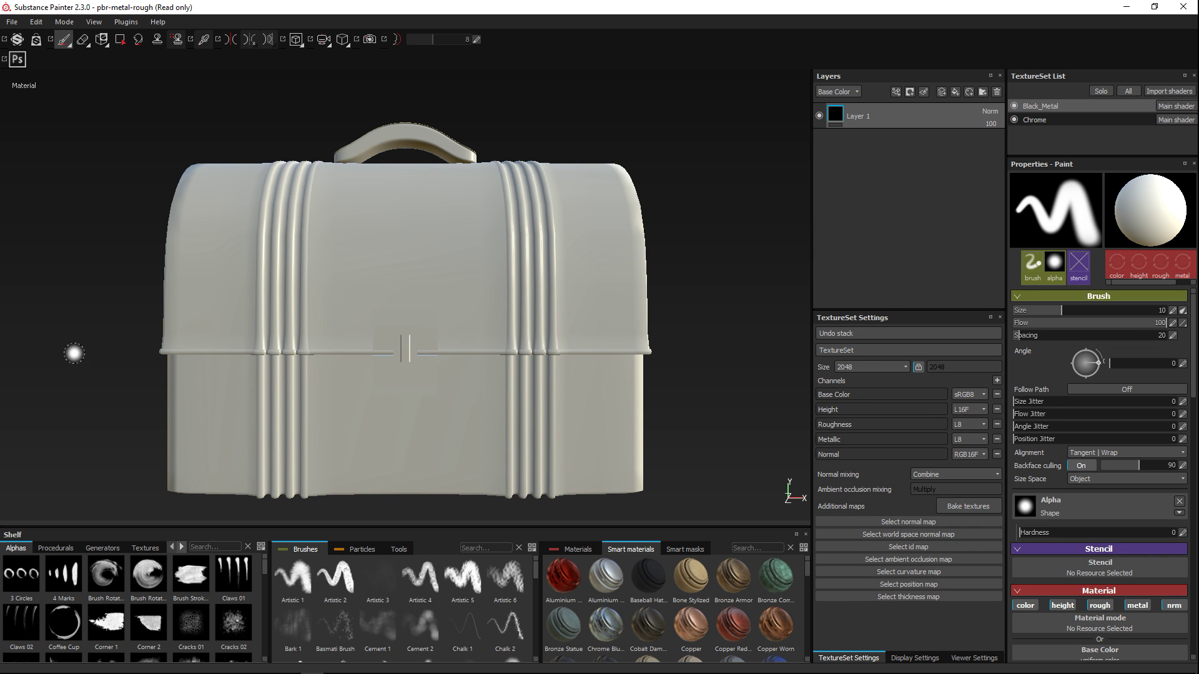
# - Inspect the imported lunchbox and check which parts belong to the Black_Metal and Chrome texture sets by temporarily hiding each set
pyautogui.moveTo(115, 284)
pyautogui.keyDown('alt'); pyautogui.mouseDown()
pyautogui.moveTo(377, 262)
pyautogui.moveTo(404, 289)
pyautogui.moveTo(218, 293)
pyautogui.moveTo(237, 312)
pyautogui.moveTo(224, 296)
pyautogui.moveTo(408, 353)
pyautogui.moveTo(562, 338)
pyautogui.moveTo(695, 222)
pyautogui.moveTo(650, 168)
pyautogui.moveTo(661, 263)
pyautogui.moveTo(556, 361)
pyautogui.moveTo(694, 350)
pyautogui.moveTo(524, 332)
pyautogui.mouseUp(); pyautogui.keyUp('alt')
pyautogui.moveTo(702, 421)
pyautogui.keyDown('alt'); pyautogui.mouseDown()
pyautogui.moveTo(641, 463)
pyautogui.moveTo(429, 428)
pyautogui.mouseUp(); pyautogui.keyUp('alt')
pyautogui.keyDown('alt'); pyautogui.moveTo(531, 441); pyautogui.dragTo(588, 462); pyautogui.keyUp('alt')
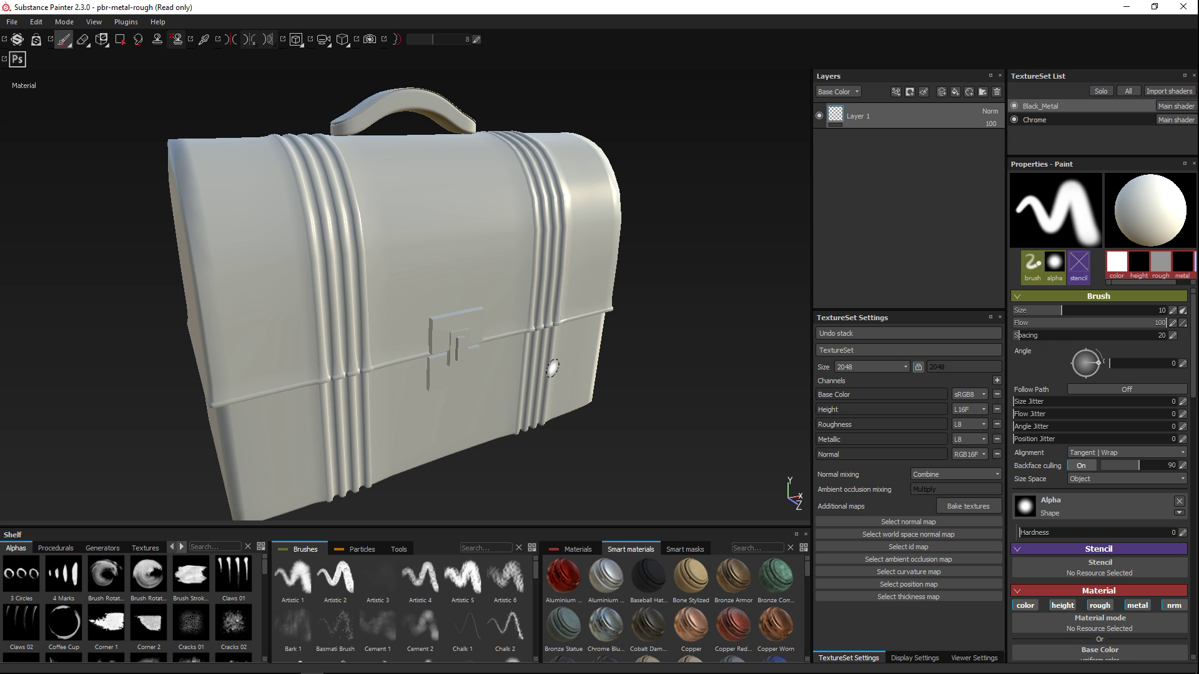
pyautogui.click(1014, 106)
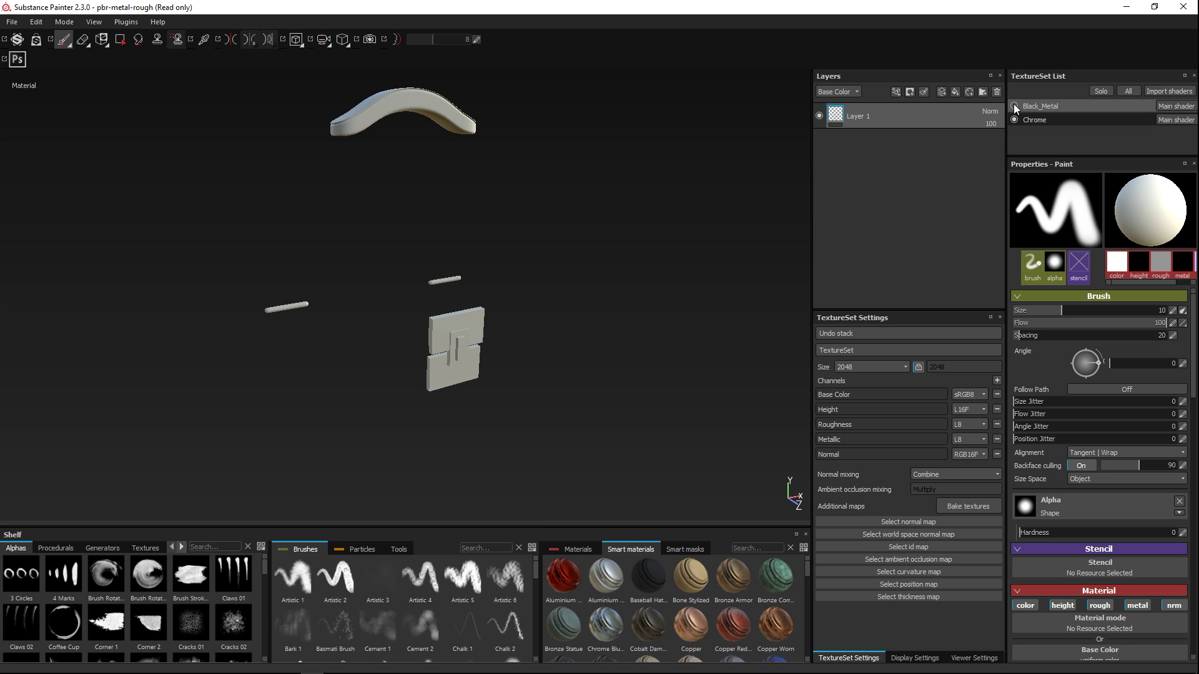
pyautogui.click(1014, 106)
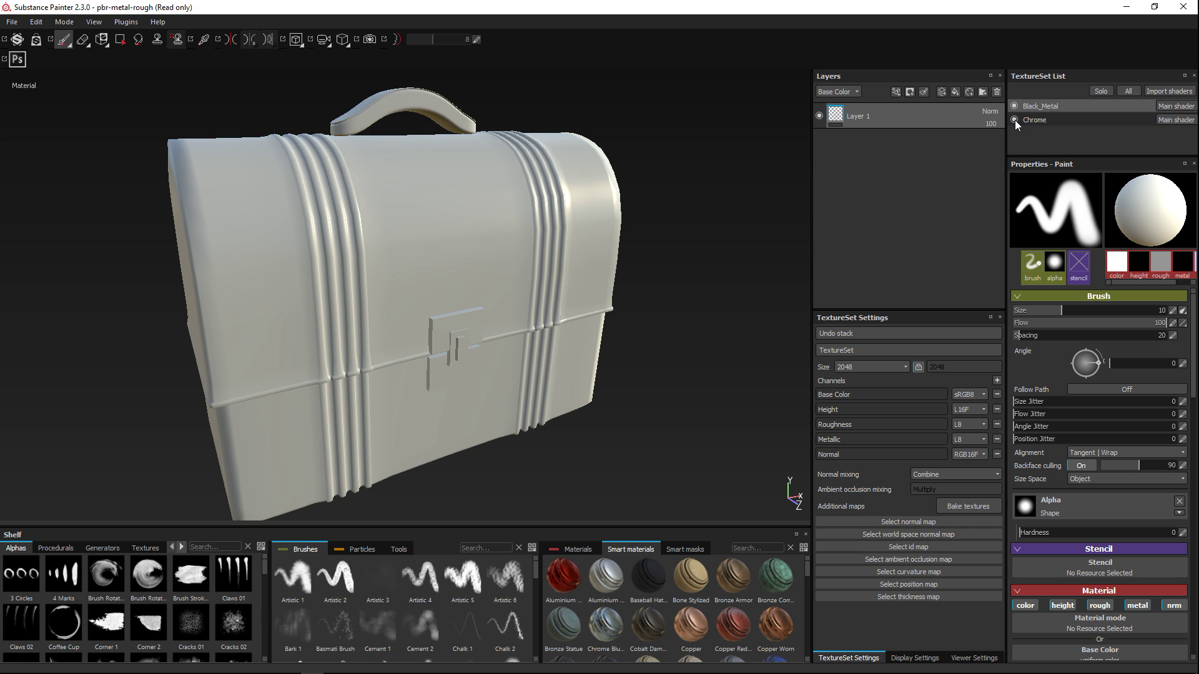
pyautogui.click(1014, 120)
pyautogui.click(1013, 120)
pyautogui.click(1015, 106)
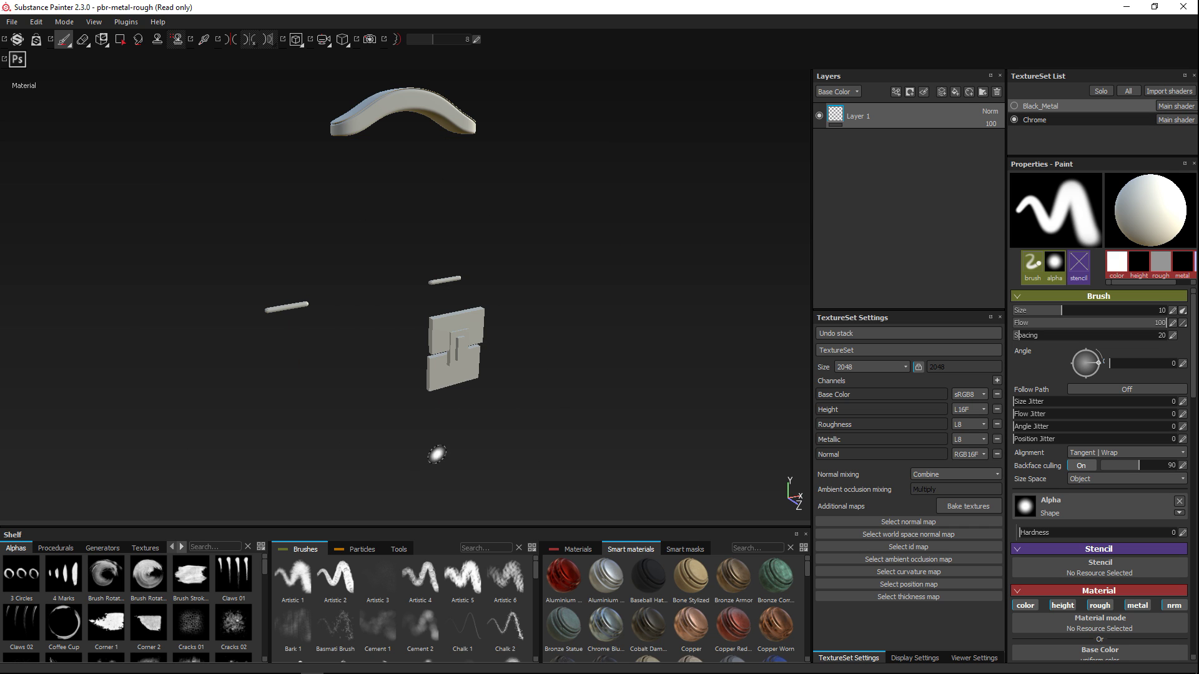
pyautogui.click(1015, 106)
pyautogui.click(1014, 120)
pyautogui.click(1014, 120)
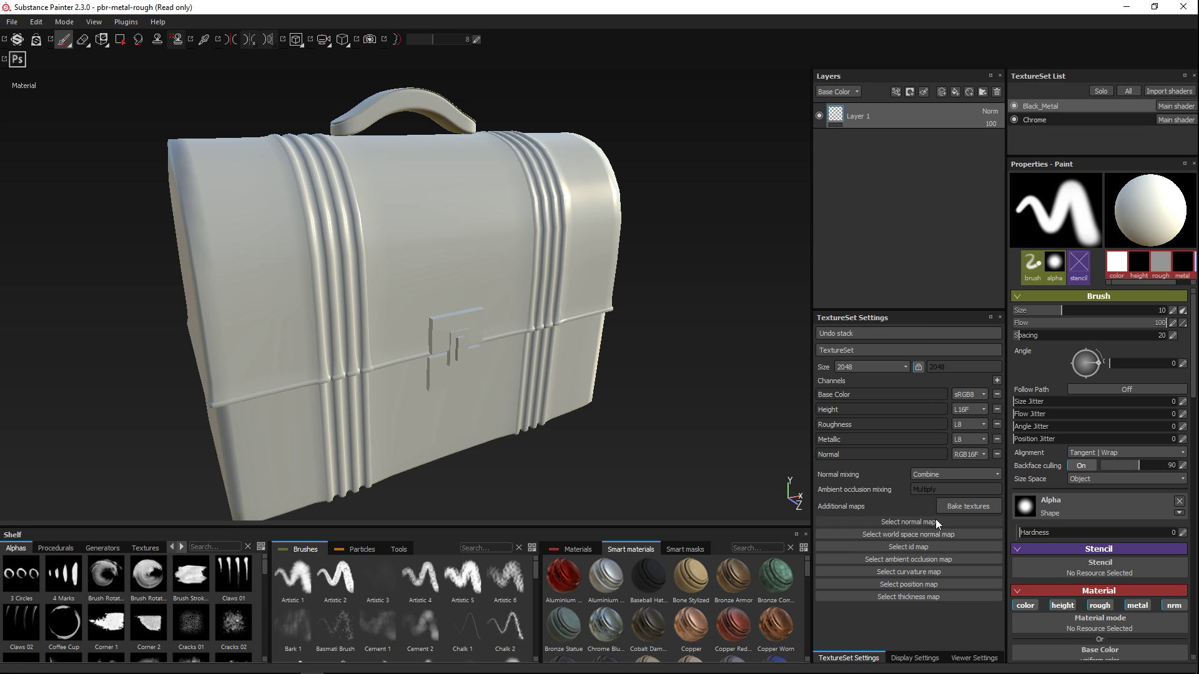
# - Bake the additional maps for all texture sets at an output size of 2048x2048 and bring back the shelf
pyautogui.click(972, 506)
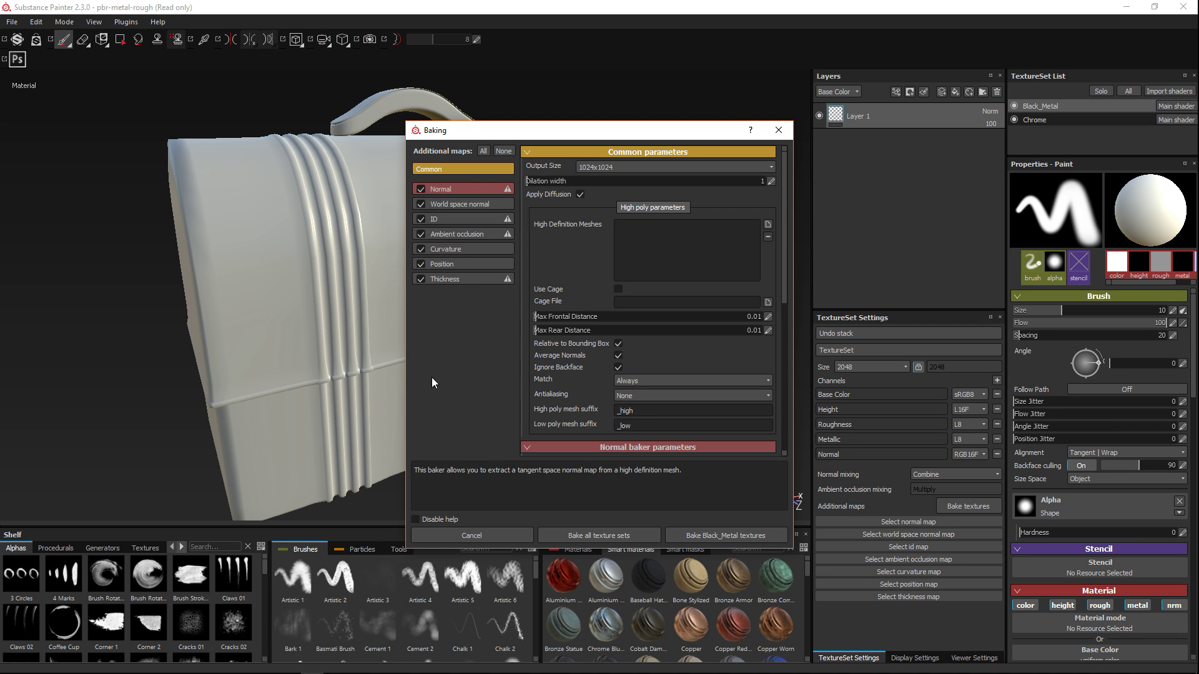
pyautogui.click(621, 167)
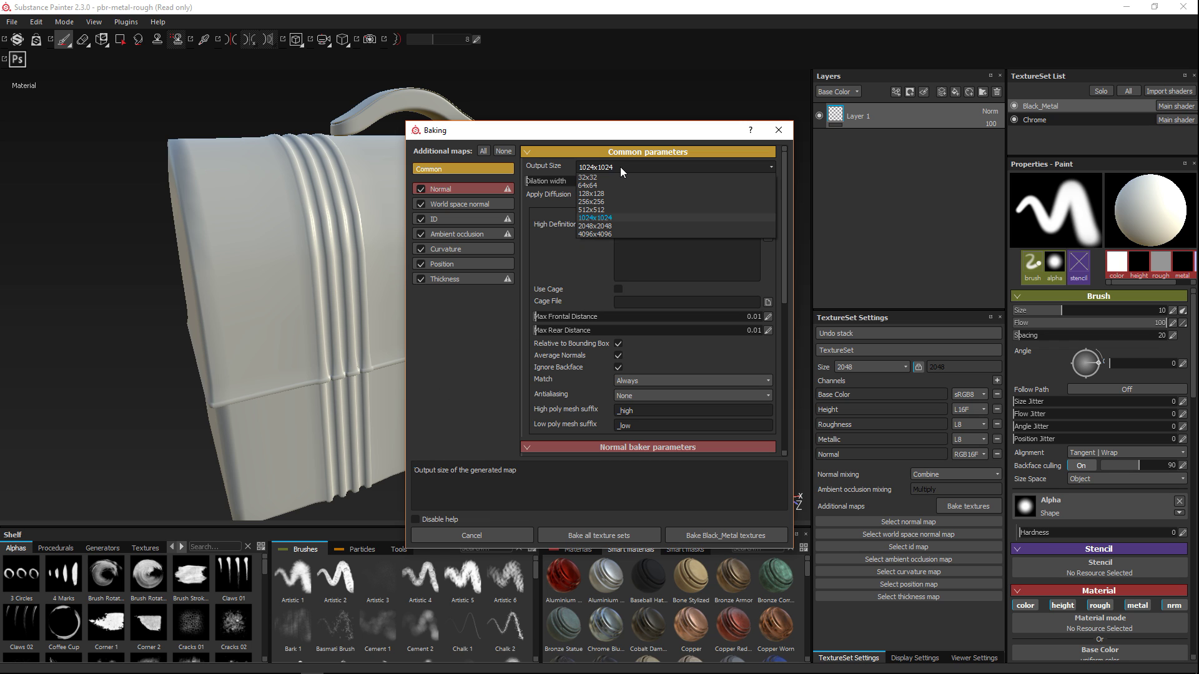
pyautogui.click(619, 226)
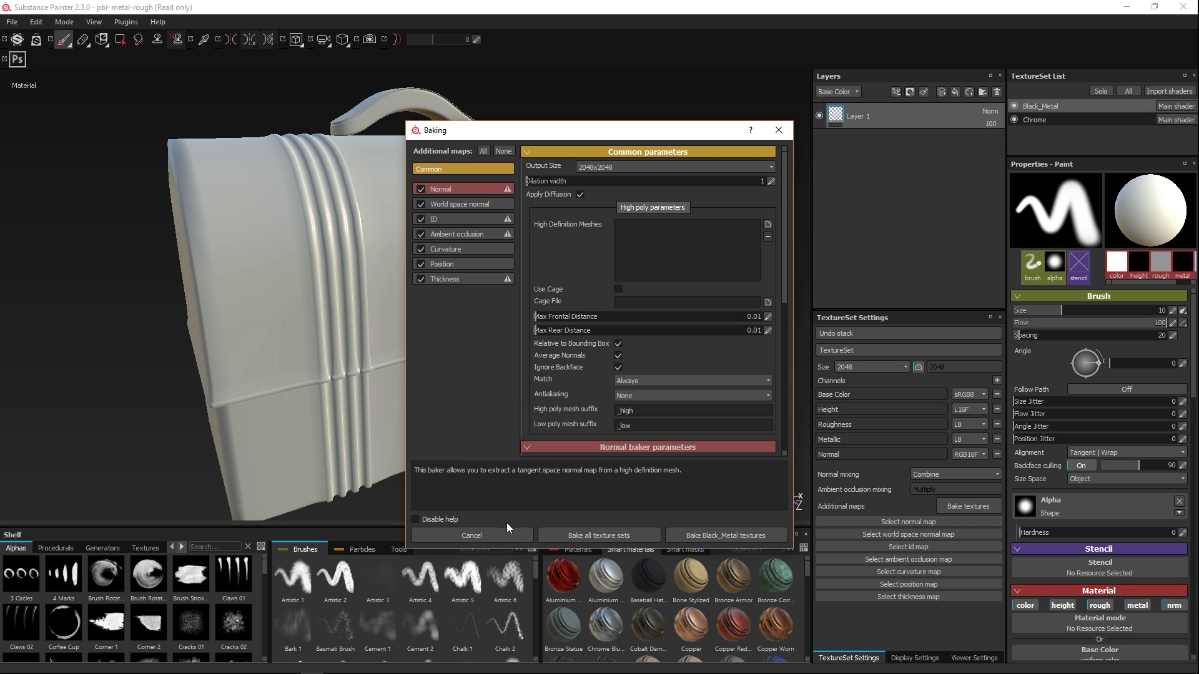
pyautogui.click(626, 536)
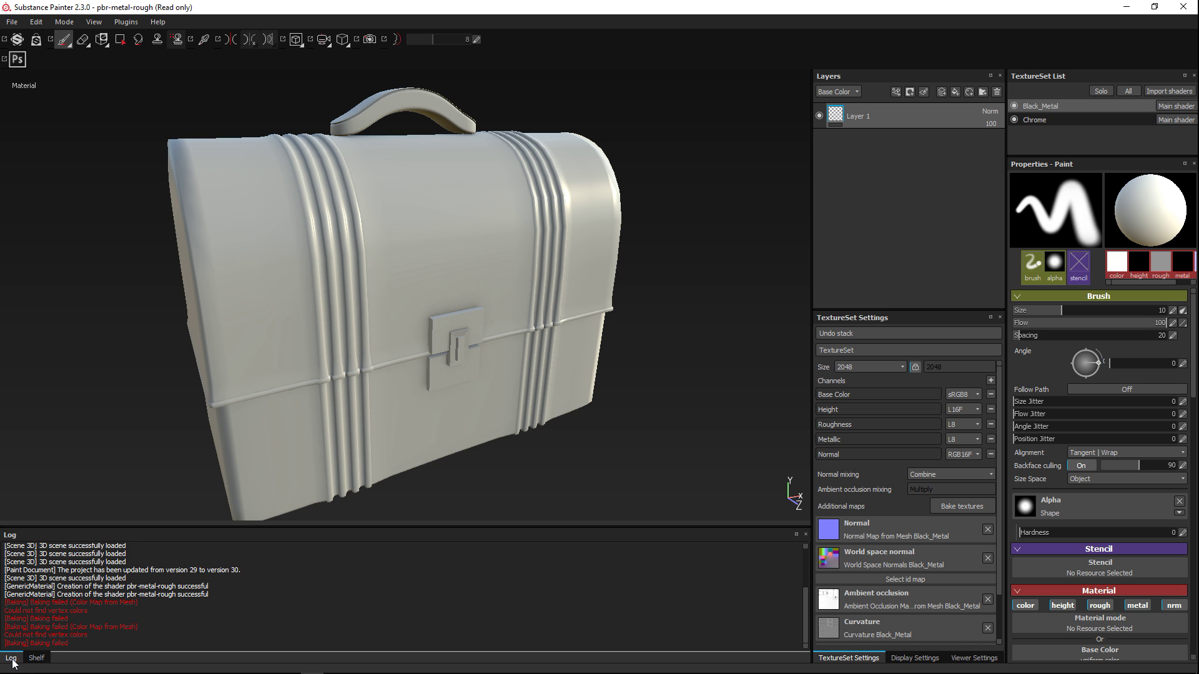
pyautogui.click(38, 658)
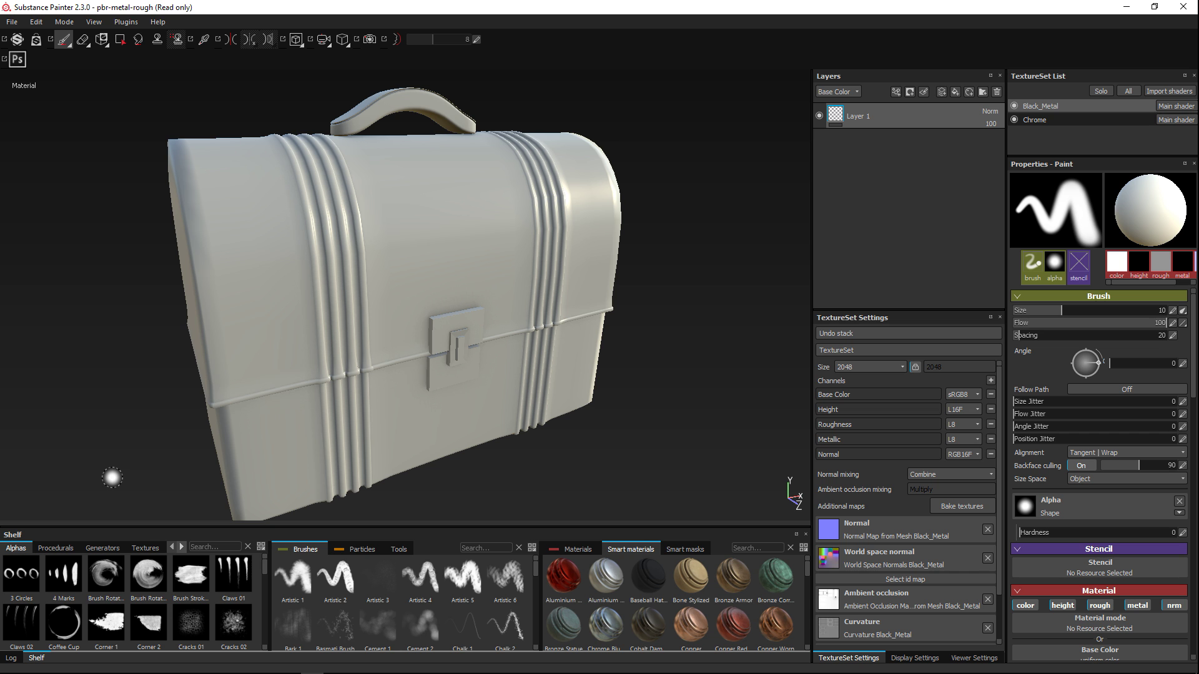
# - Review the baked maps of Black_Metal and examine the UV layout in the combined 3D/2D view before returning to 3D only
pyautogui.moveTo(620, 442)
pyautogui.keyDown('alt'); pyautogui.mouseDown()
pyautogui.moveTo(596, 381)
pyautogui.moveTo(627, 441)
pyautogui.mouseUp(); pyautogui.keyUp('alt')
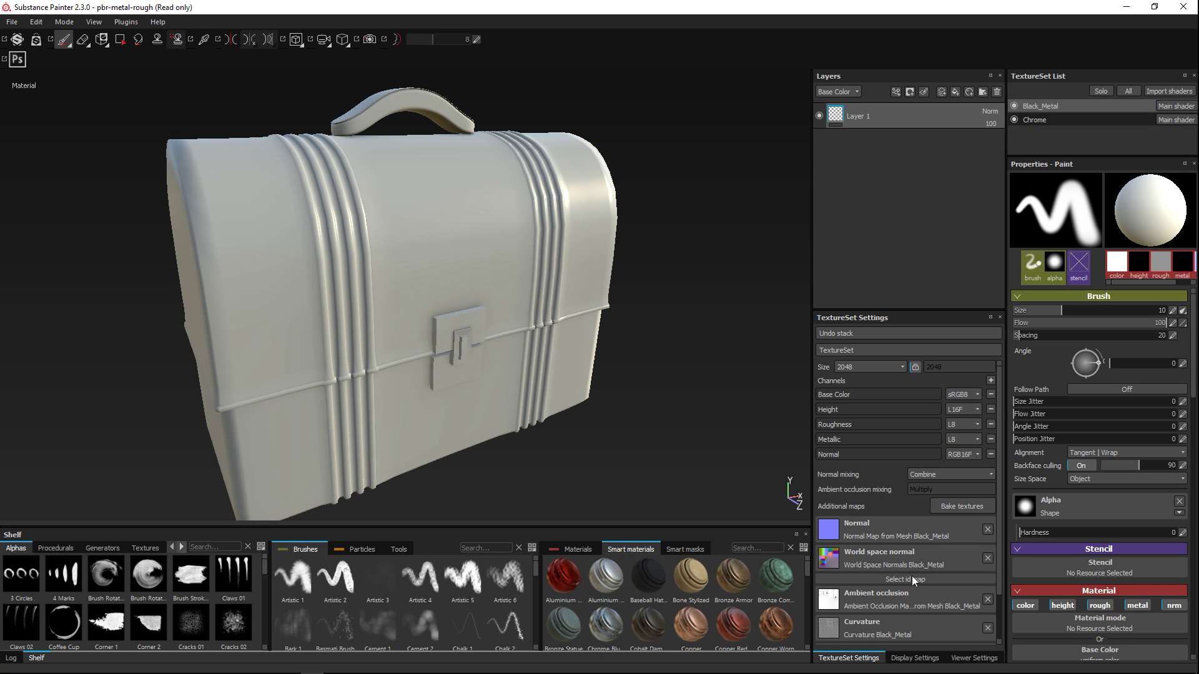
pyautogui.scroll(-2, 919, 593)
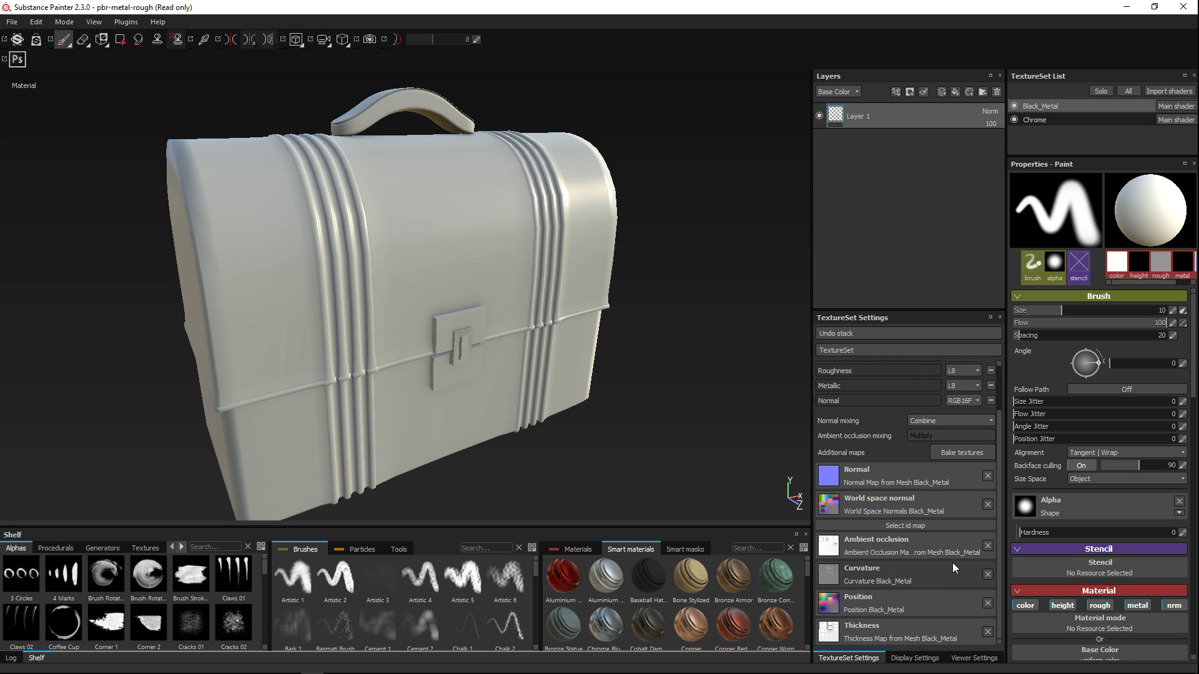
pyautogui.scroll(2, 953, 563)
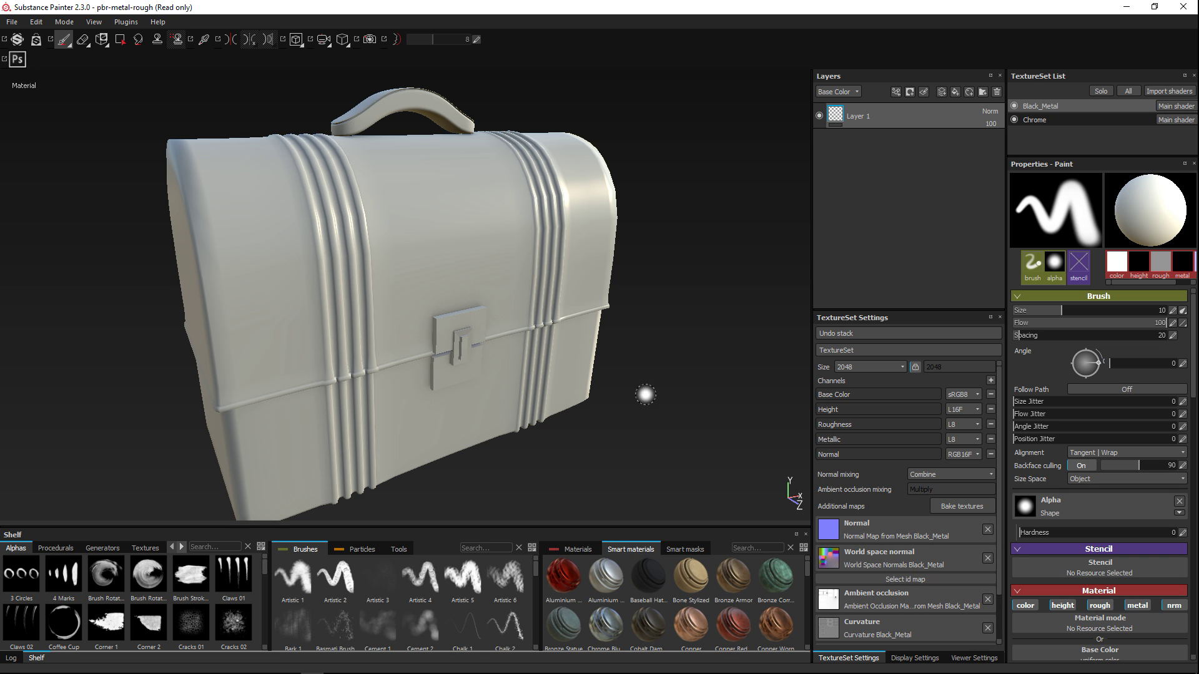
pyautogui.moveTo(564, 451)
pyautogui.keyDown('alt'); pyautogui.mouseDown()
pyautogui.moveTo(541, 453)
pyautogui.moveTo(578, 396)
pyautogui.moveTo(586, 423)
pyautogui.mouseUp(); pyautogui.keyUp('alt')
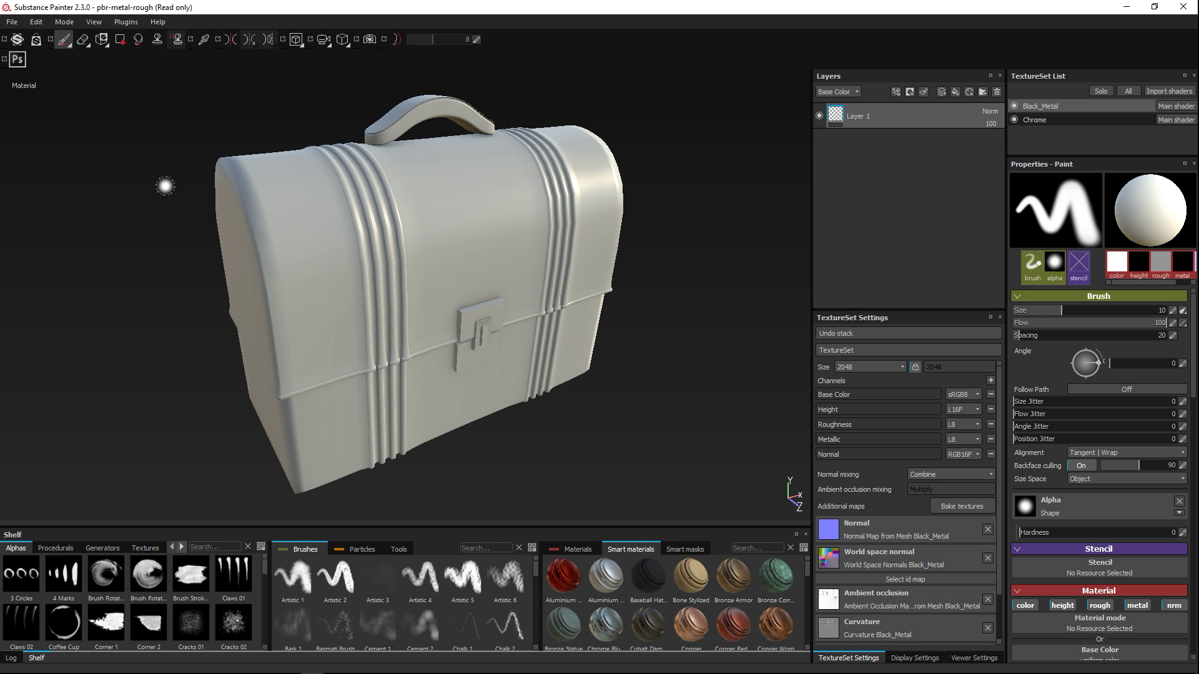
pyautogui.click(297, 43)
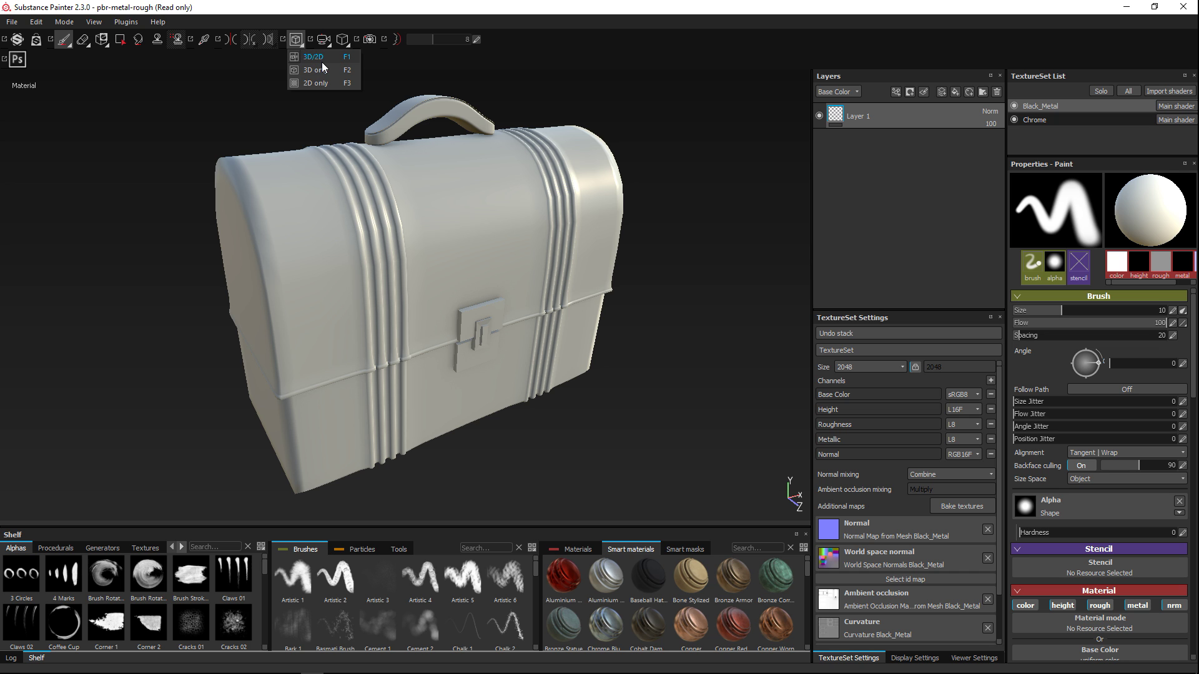
pyautogui.click(316, 56)
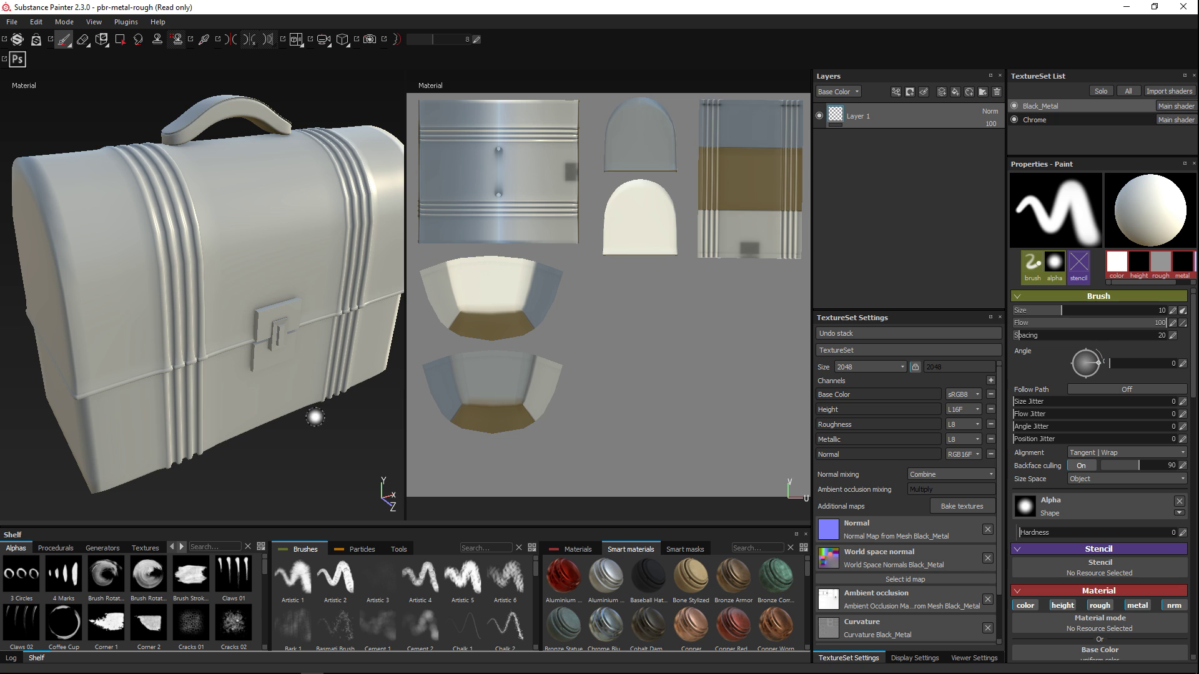
pyautogui.click(295, 40)
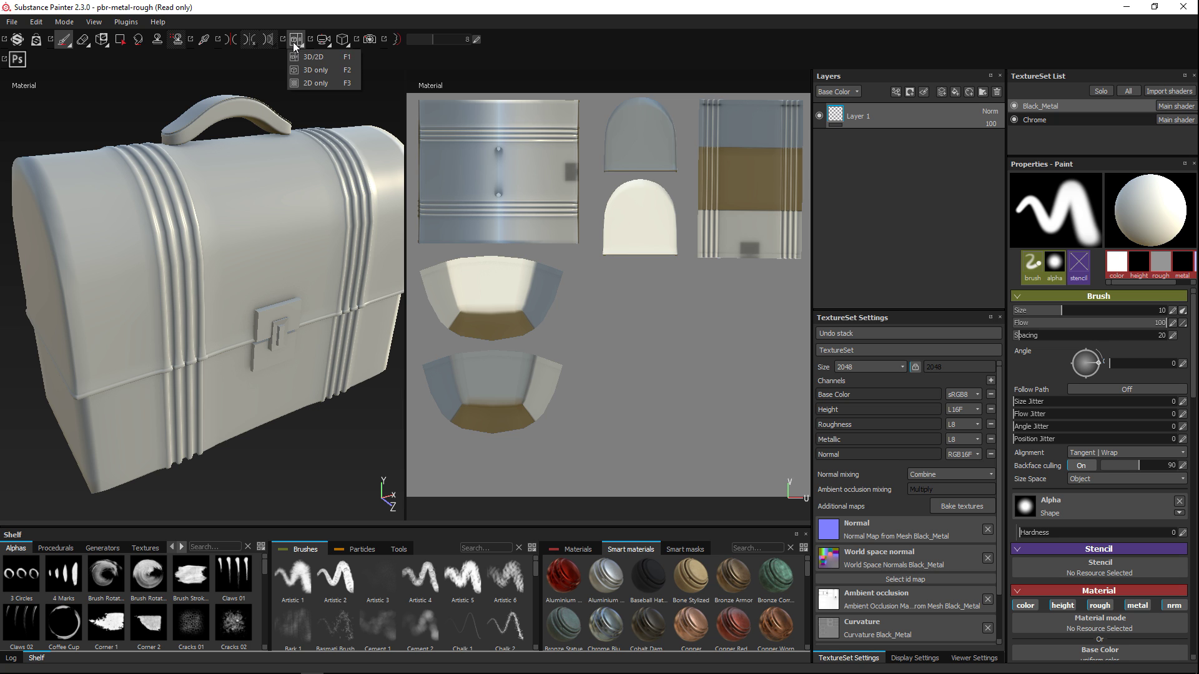
pyautogui.click(320, 76)
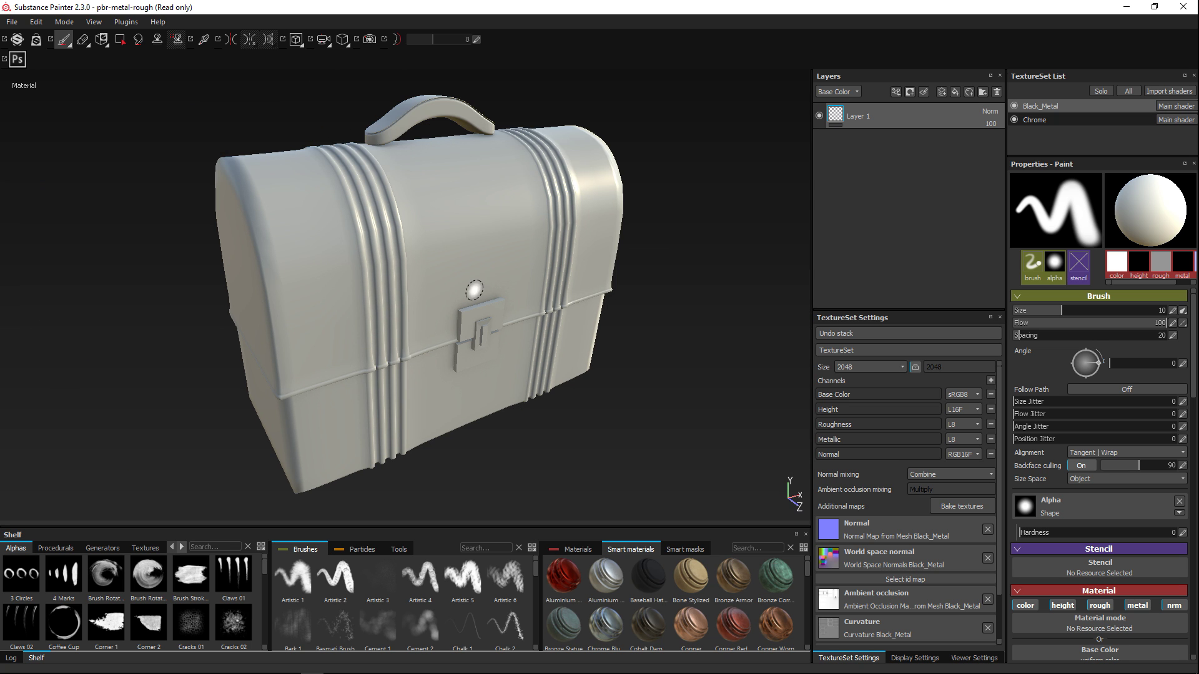
pyautogui.keyDown('alt'); pyautogui.moveTo(596, 455); pyautogui.dragTo(550, 400); pyautogui.keyUp('alt')
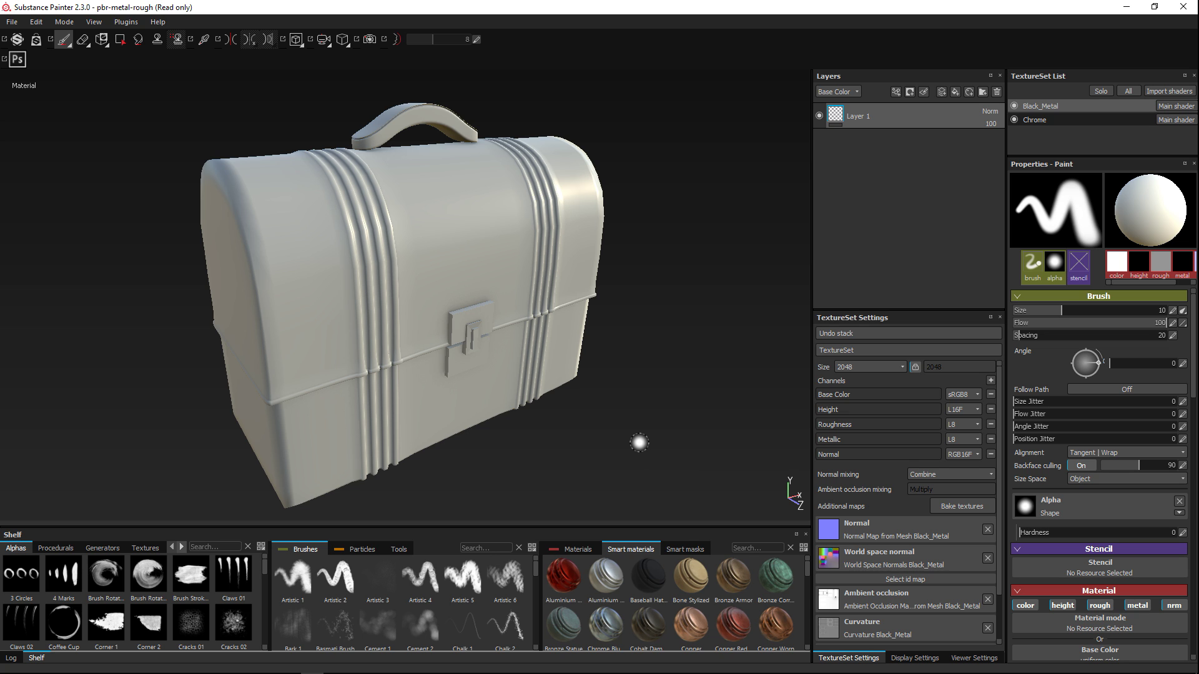
# - Hide the Chrome texture set and add the Steel Dark Aged smart material to Black_Metal, searching for "steel"
pyautogui.click(1015, 119)
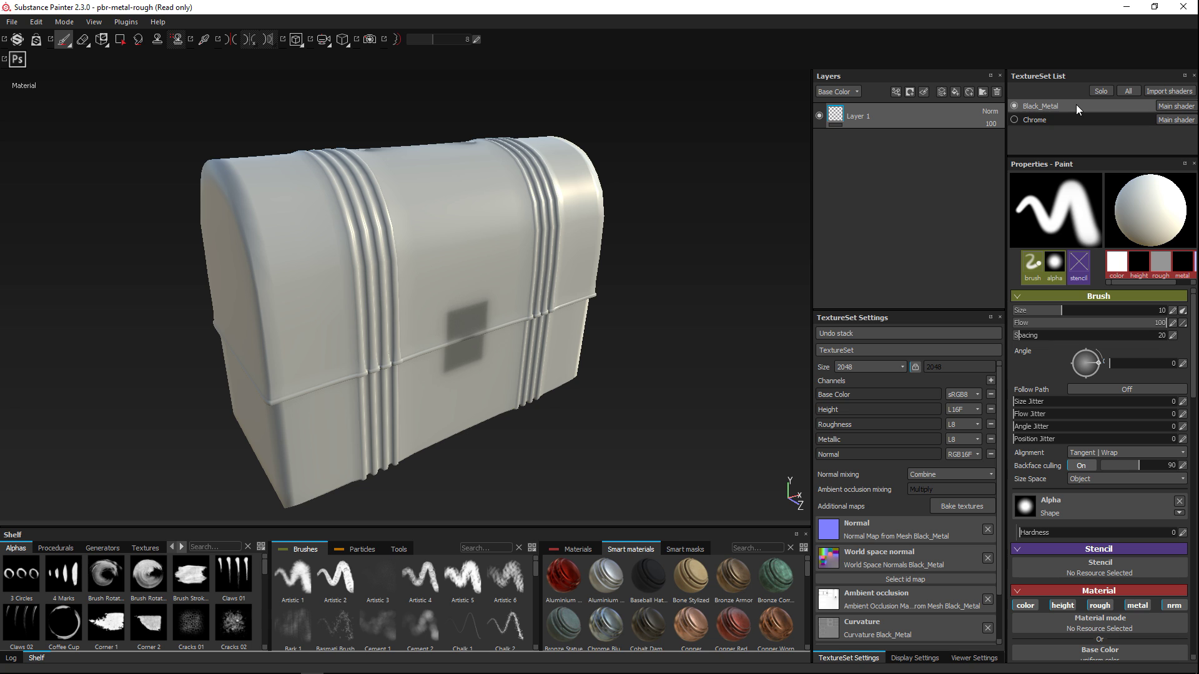
pyautogui.click(967, 91)
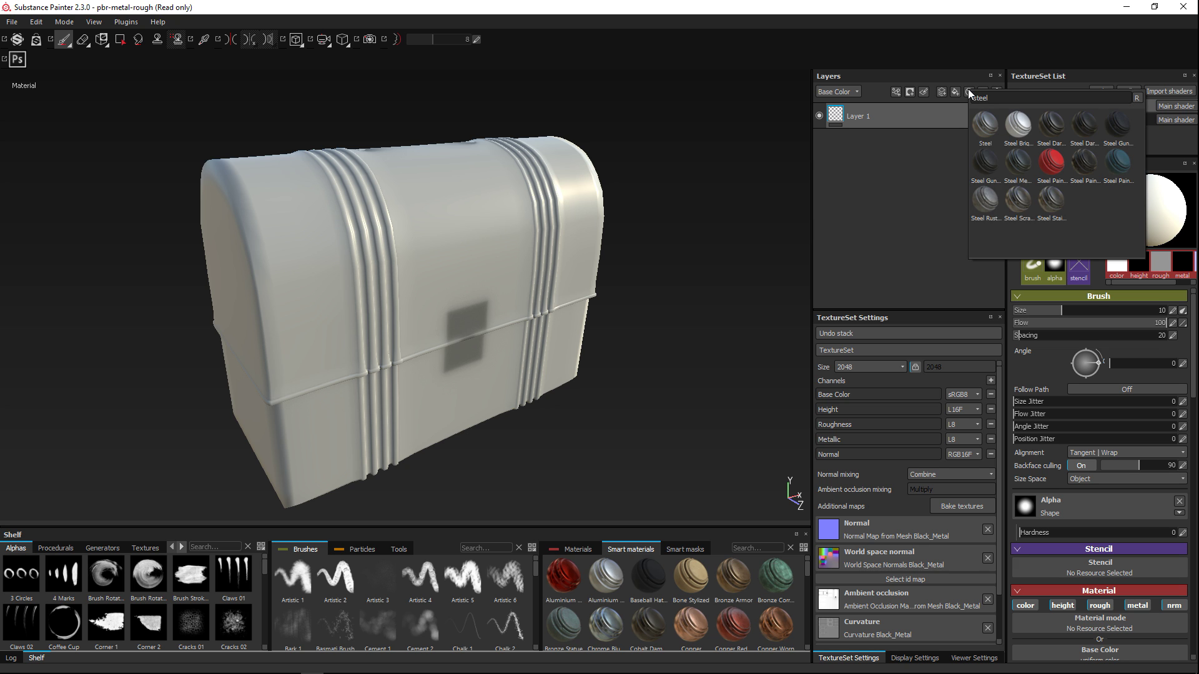
pyautogui.doubleClick(1008, 96)
pyautogui.write('steel')
pyautogui.moveTo(1055, 126)
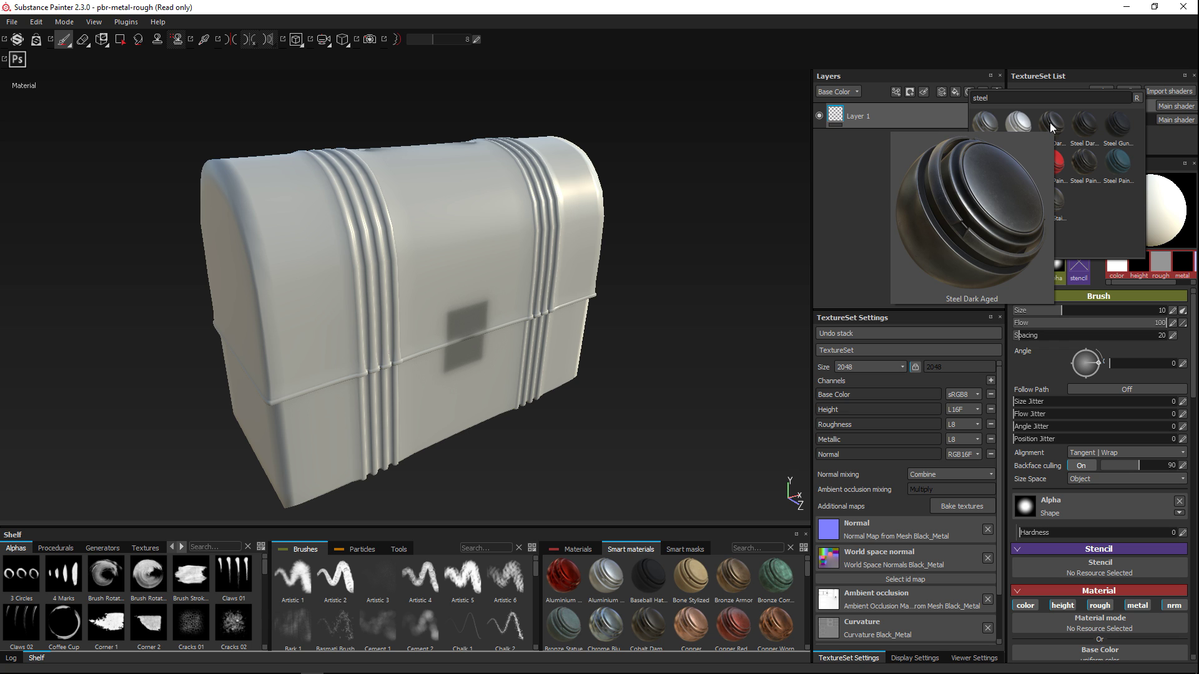
pyautogui.click(1050, 122)
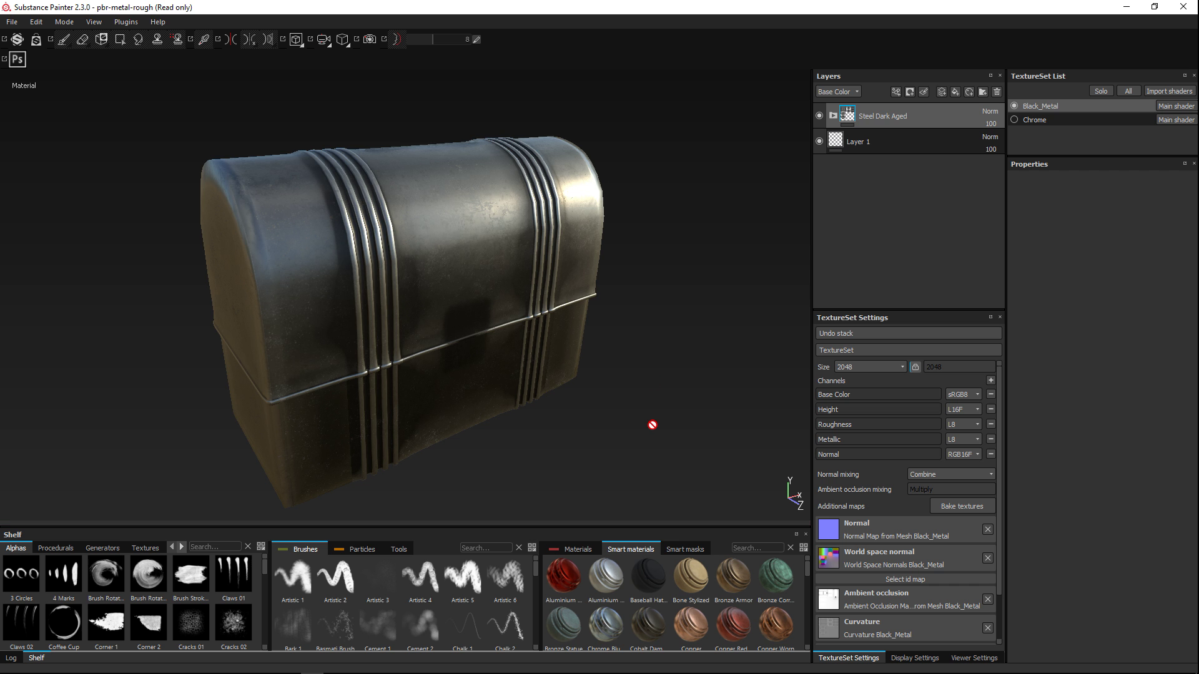
# - Examine the aged steel surface on the lunchbox body up close and from several angles
pyautogui.scroll(4, 642, 414)
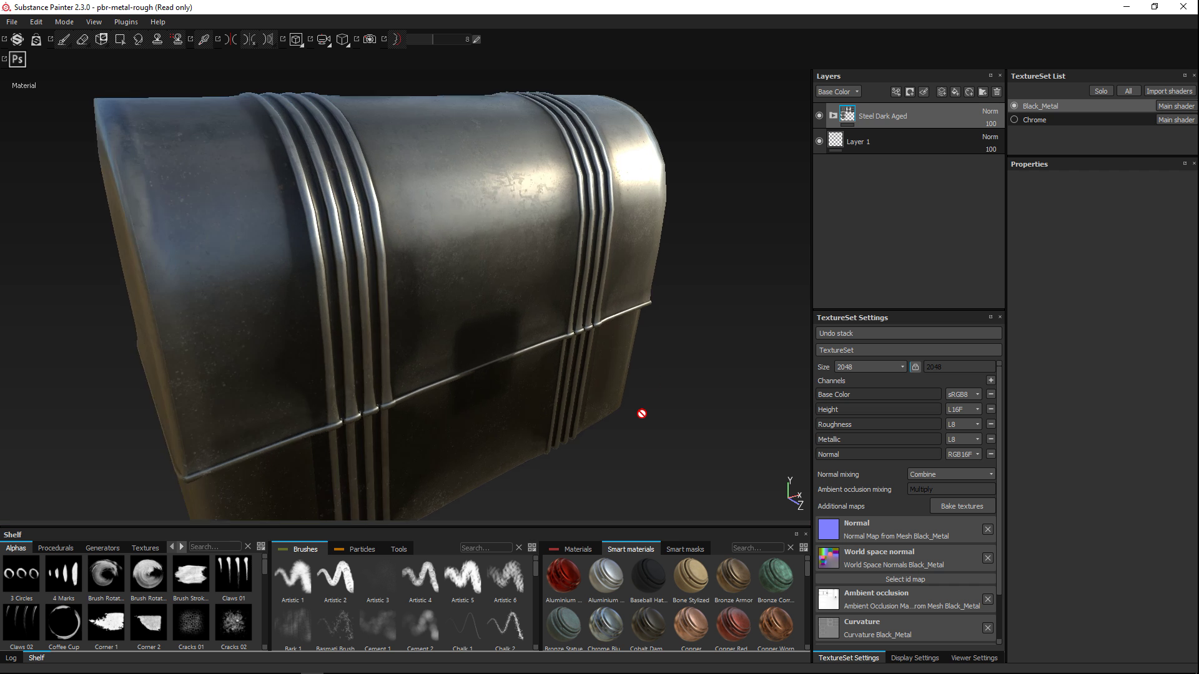
pyautogui.keyDown('alt'); pyautogui.moveTo(640, 422); pyautogui.dragTo(685, 363); pyautogui.keyUp('alt')
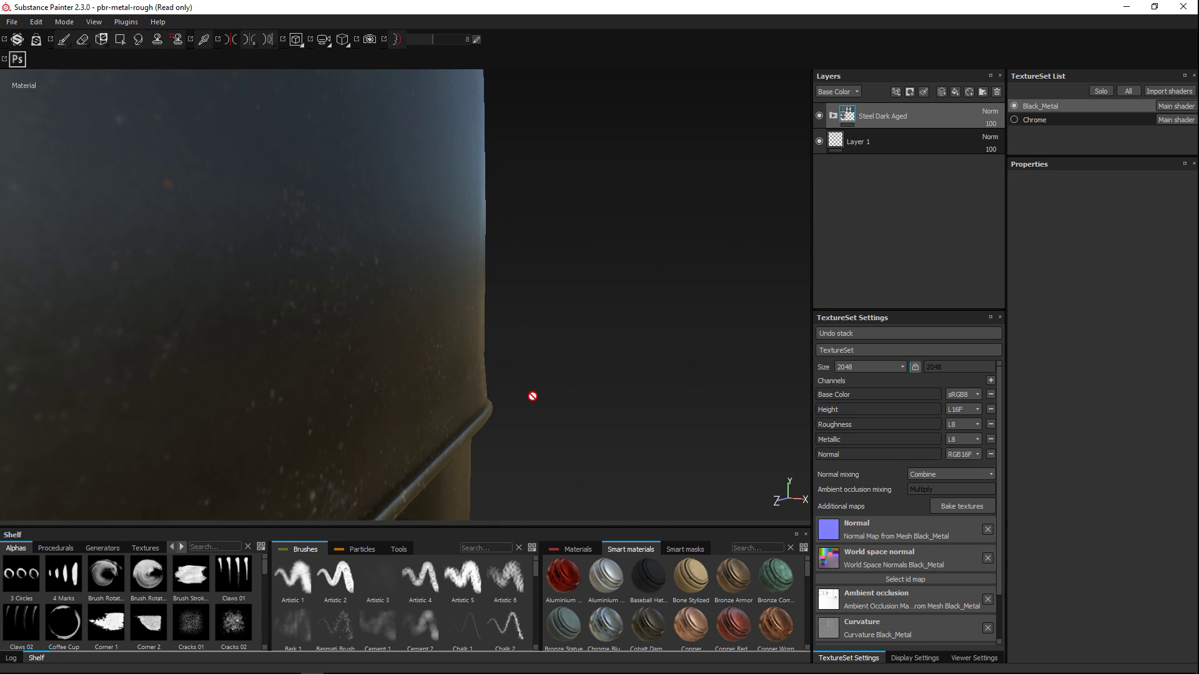
pyautogui.scroll(-5, 569, 384)
pyautogui.scroll(-3, 570, 385)
pyautogui.keyDown('alt'); pyautogui.moveTo(540, 396); pyautogui.dragTo(578, 442); pyautogui.keyUp('alt')
pyautogui.scroll(-3, 628, 380)
pyautogui.scroll(-2, 602, 420)
pyautogui.scroll(5, 602, 420)
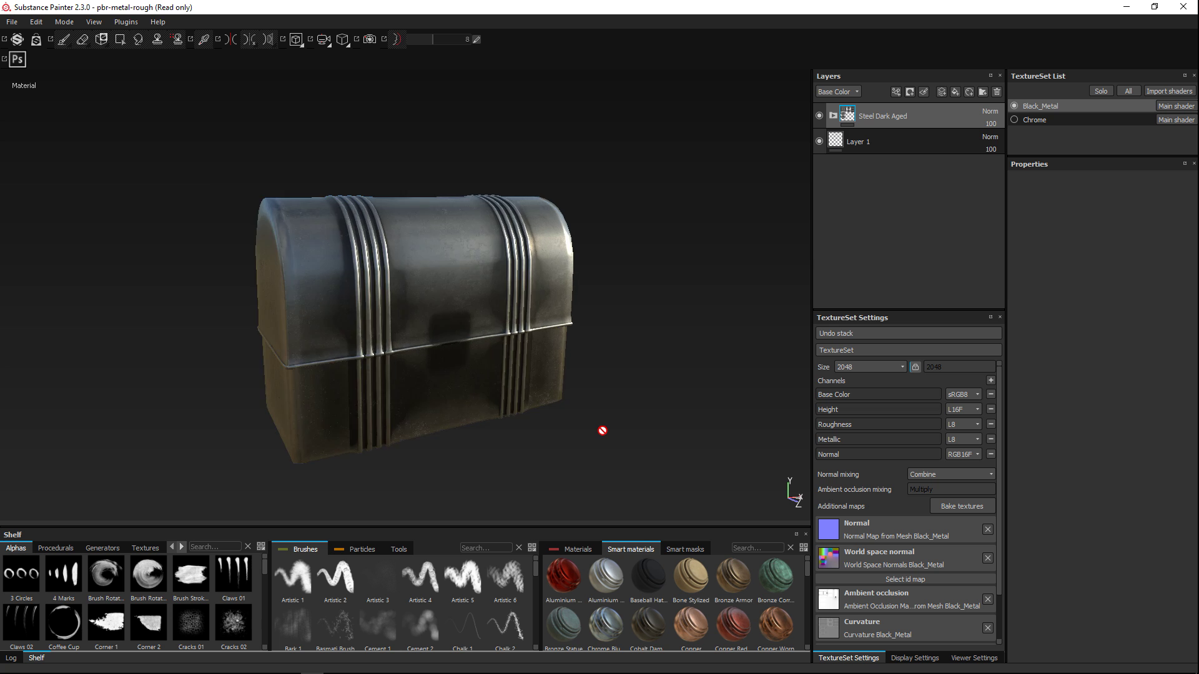
# - Expand the Steel Dark Aged group and increase the height of its Scratches layer
pyautogui.click(833, 115)
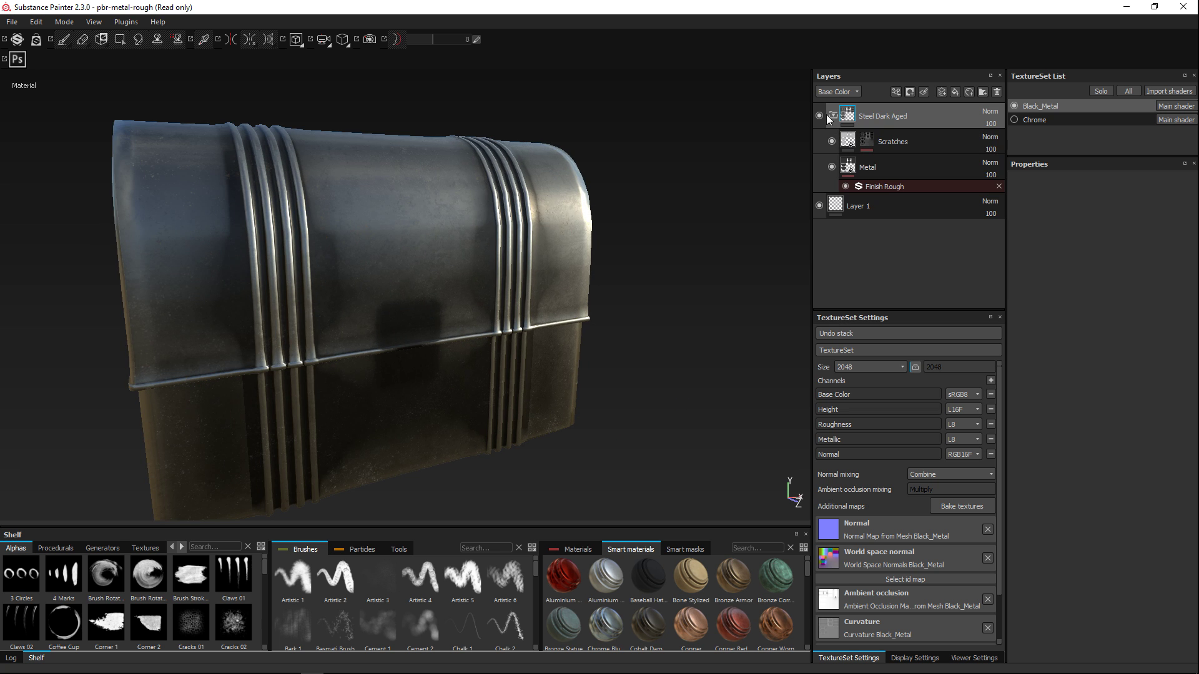
pyautogui.click(904, 145)
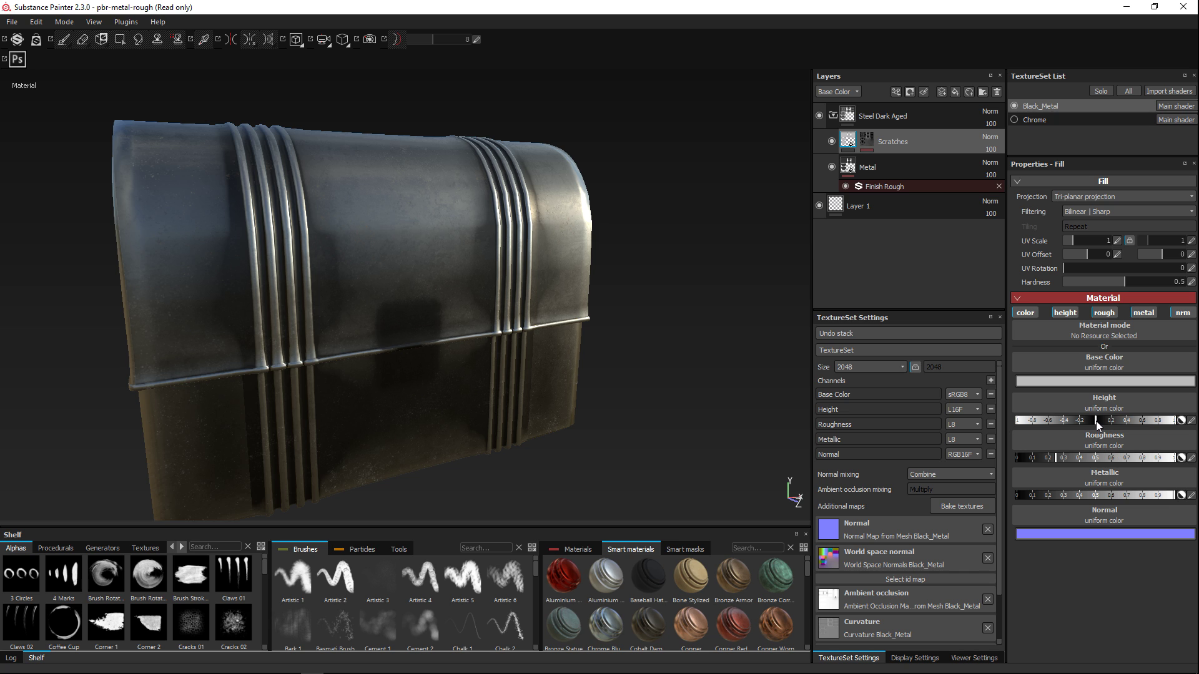
pyautogui.moveTo(1098, 421); pyautogui.dragTo(1137, 426)
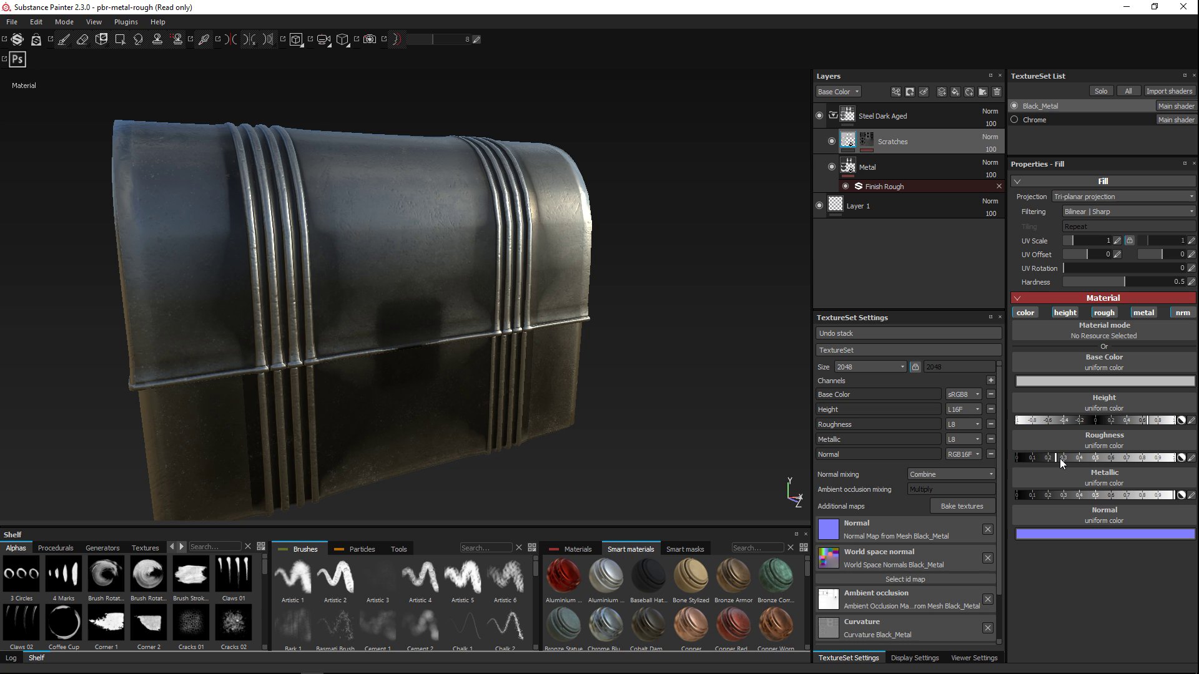
# - Try higher roughness values on the Scratches layer, then lower its roughness to near the minimum
pyautogui.moveTo(1081, 458); pyautogui.dragTo(1130, 461)
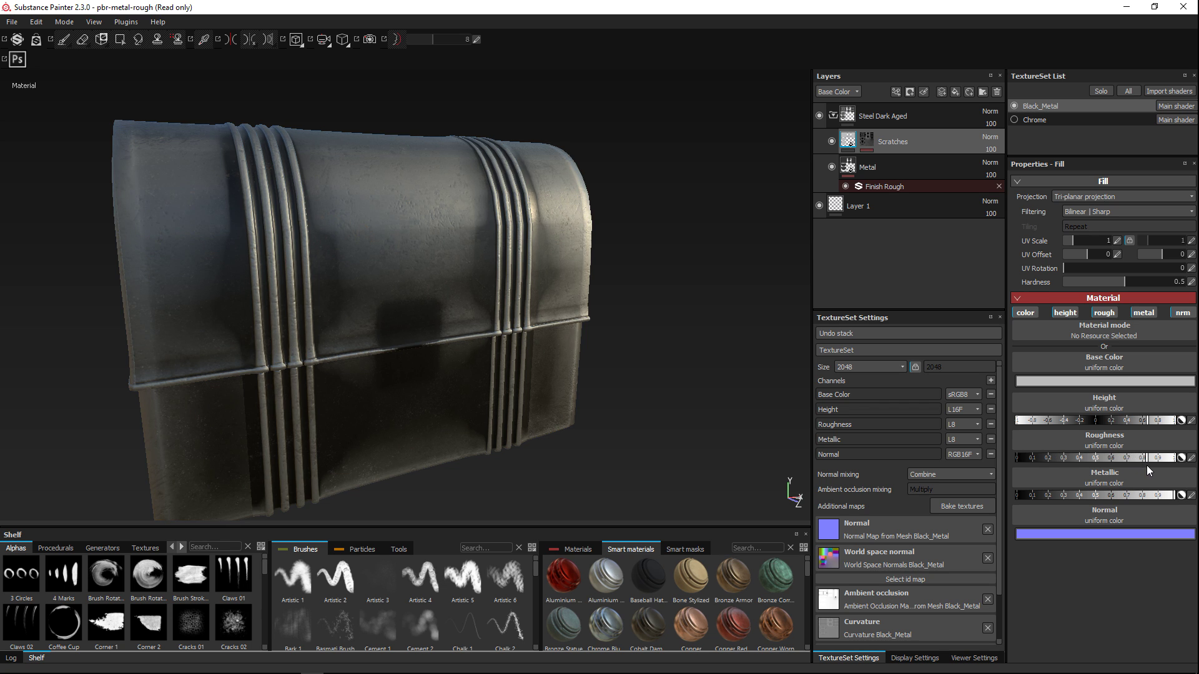
pyautogui.click(1147, 460)
pyautogui.click(1099, 462)
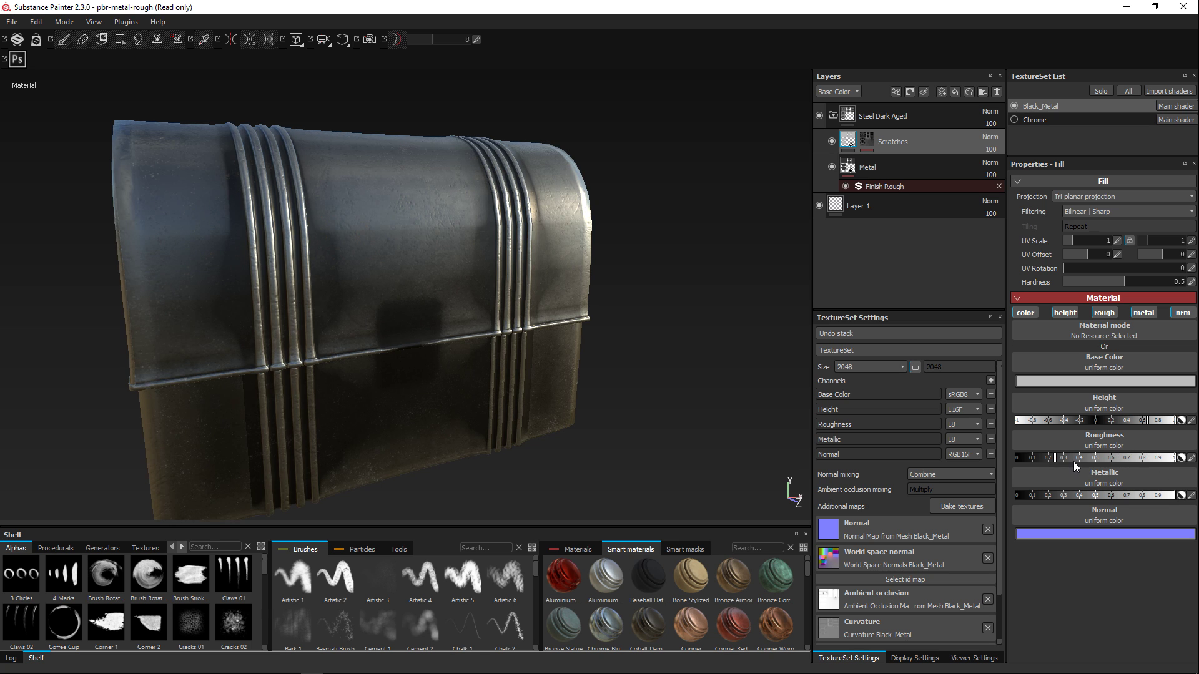
pyautogui.moveTo(1061, 458); pyautogui.dragTo(1026, 461)
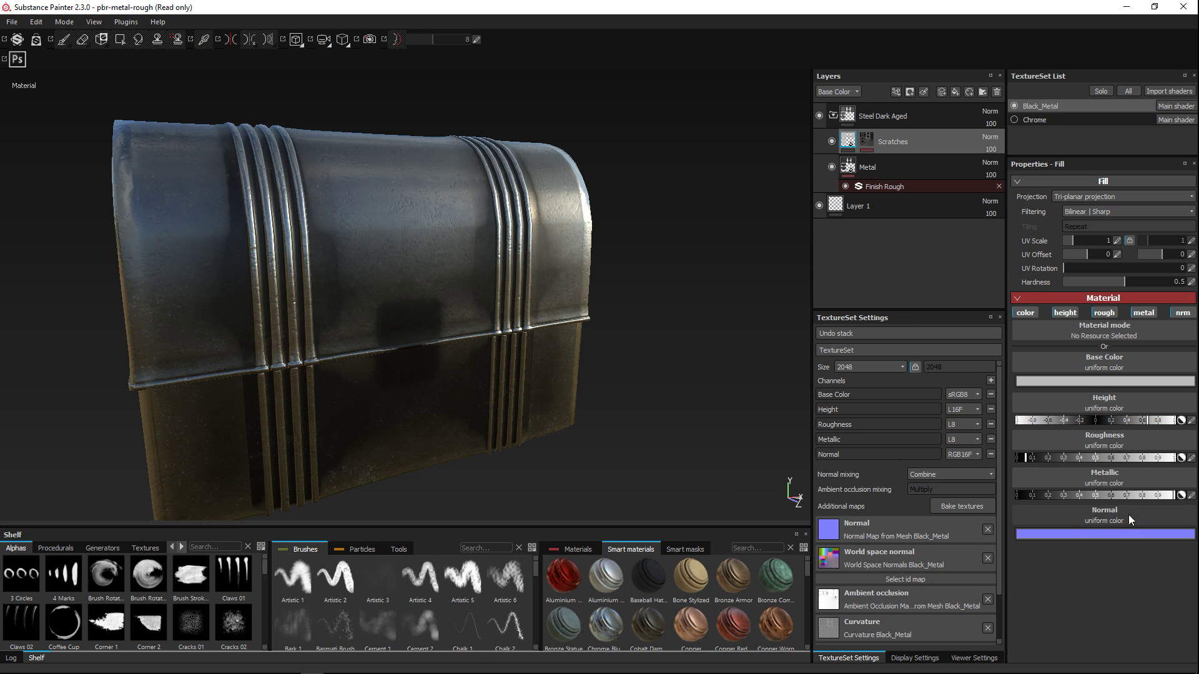
# - Try a high metallic value on the Scratches layer, then set its metallic to about 0.5
pyautogui.moveTo(1074, 496); pyautogui.dragTo(1151, 497)
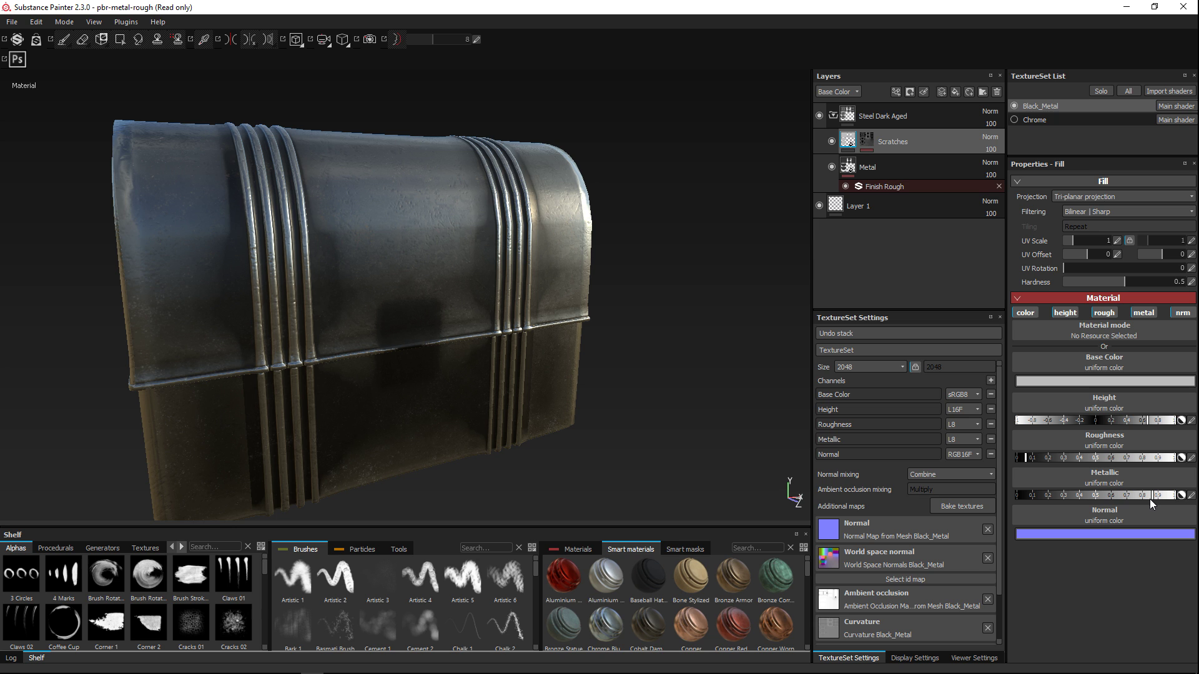
pyautogui.click(1155, 495)
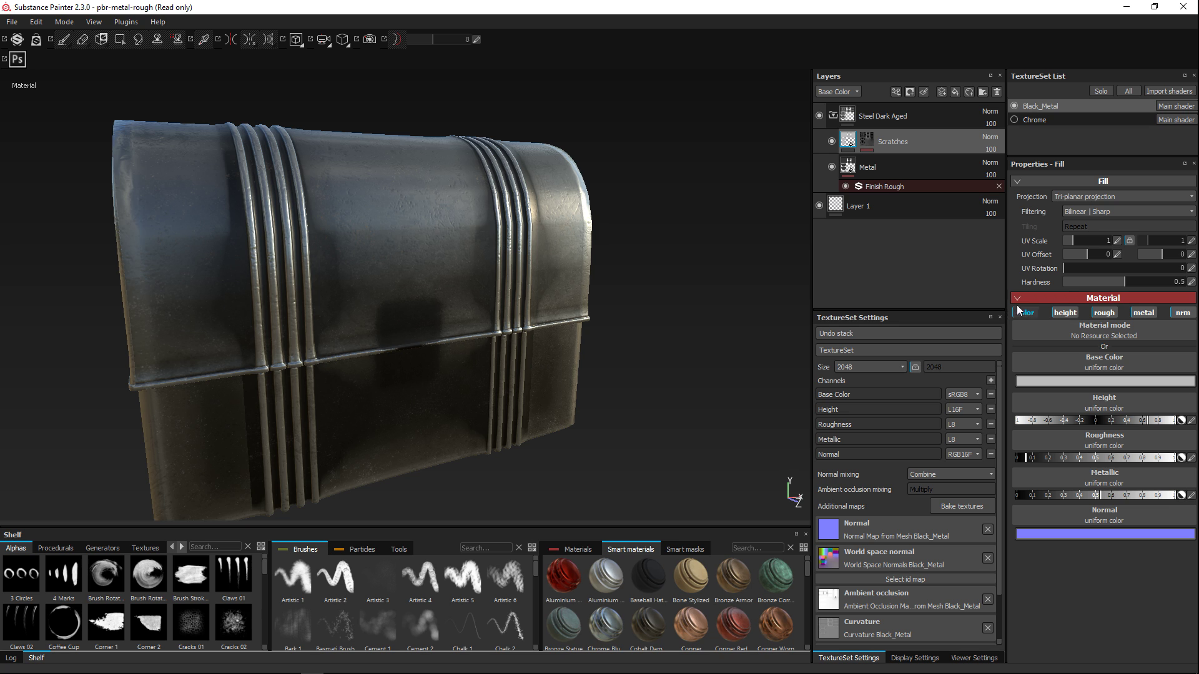
# - In the Metal layer's Finish Rough filter, lower the Custom Grunge value to about the 0.7 mark and set Scale Grunge to 12
pyautogui.click(872, 174)
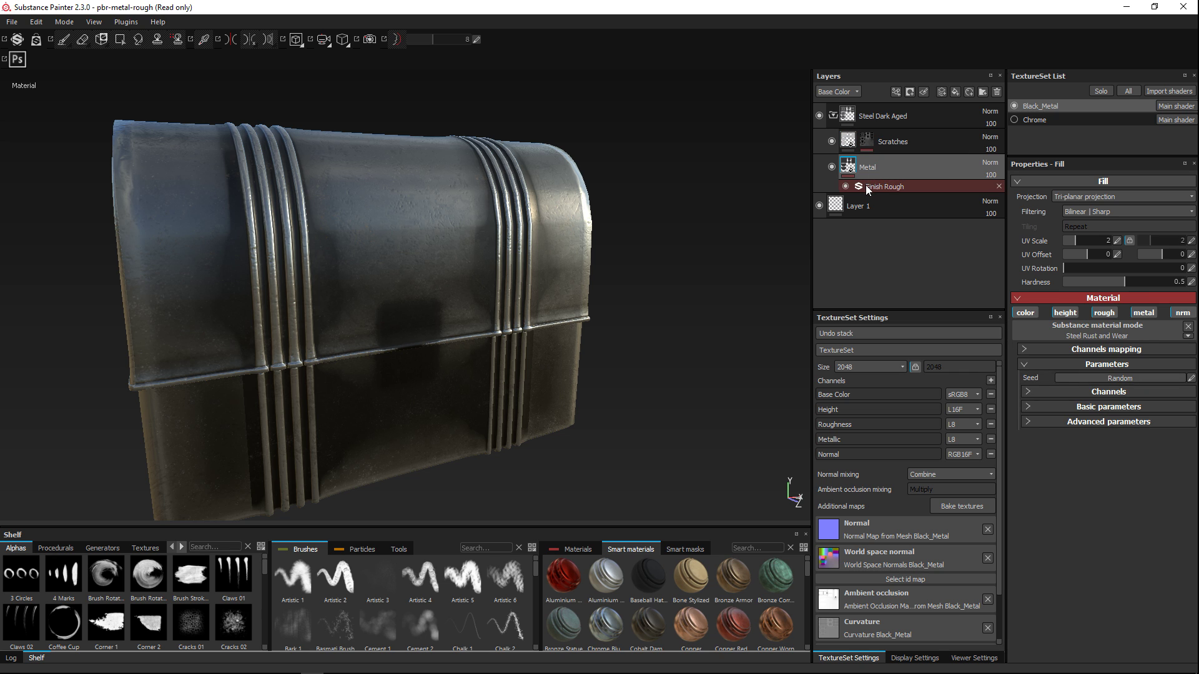
pyautogui.click(879, 189)
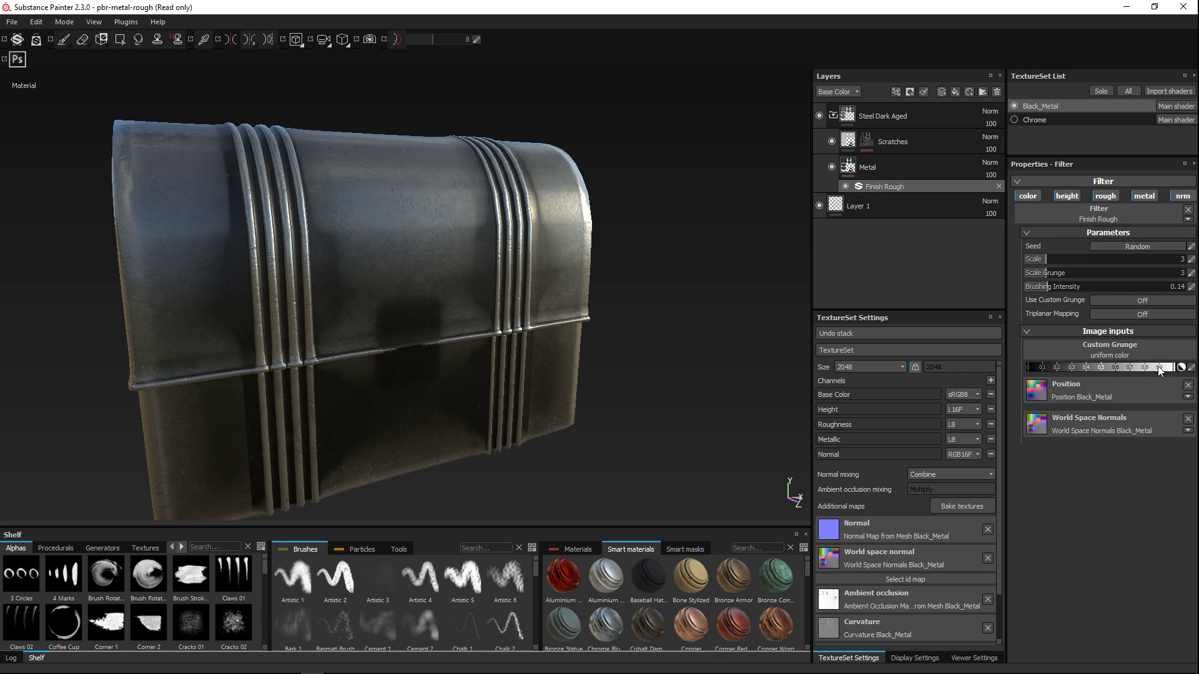
pyautogui.moveTo(1126, 372); pyautogui.dragTo(1110, 372)
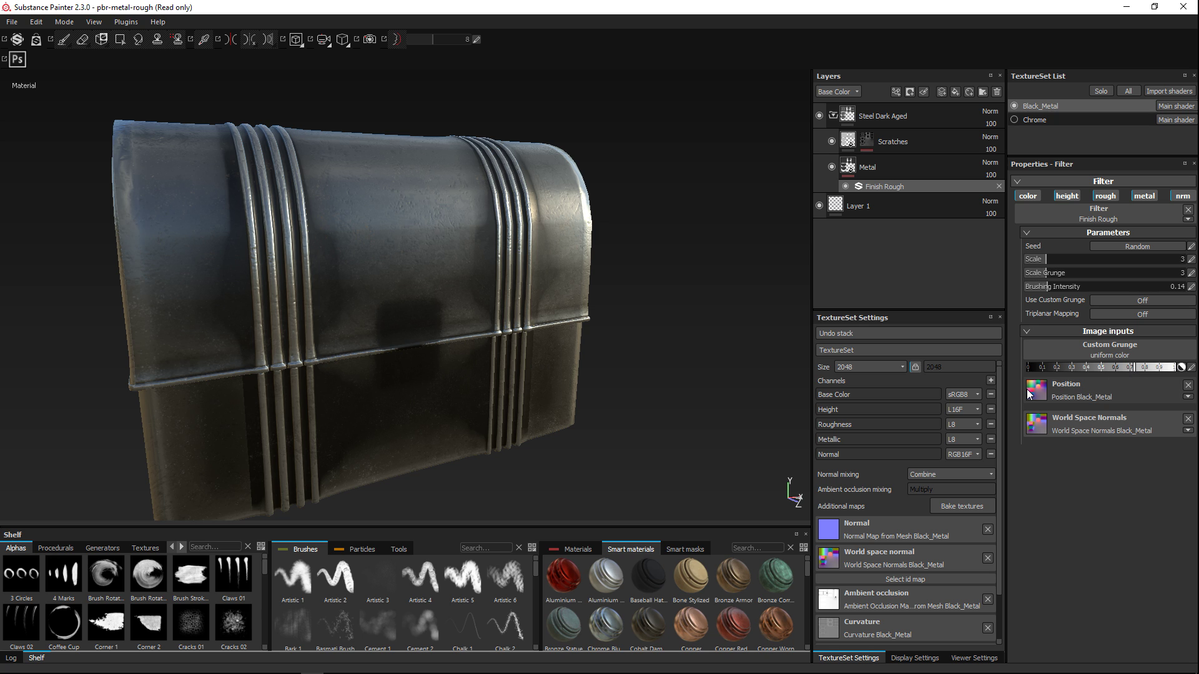
pyautogui.moveTo(1069, 272); pyautogui.dragTo(1110, 277)
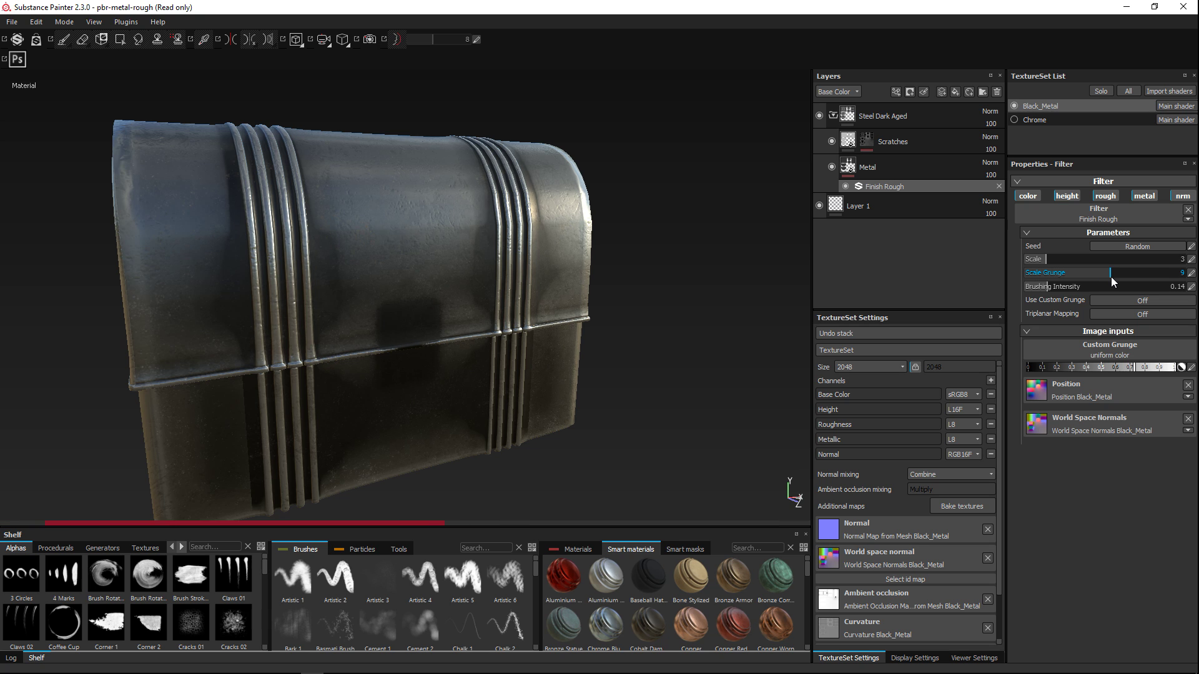
pyautogui.moveTo(1133, 275); pyautogui.dragTo(1146, 273)
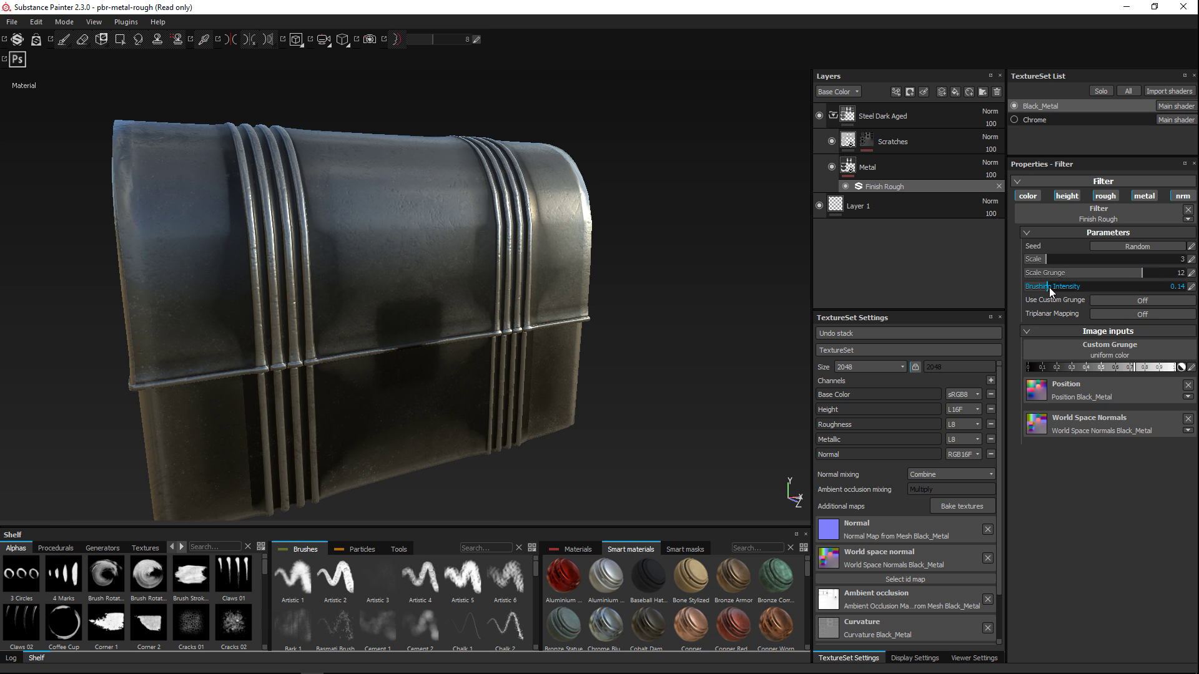
# - Set the Finish Rough filter's Brushing Intensity to 0.56 and its Scale to 8
pyautogui.moveTo(1052, 287); pyautogui.dragTo(1114, 287)
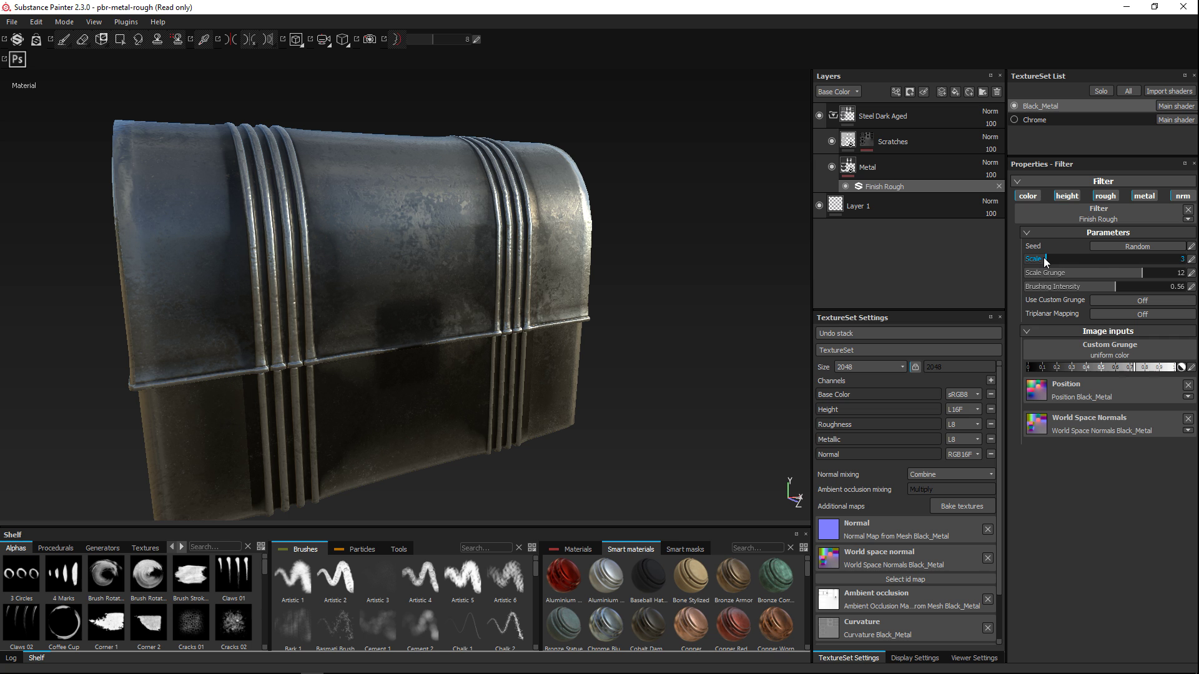
pyautogui.moveTo(1070, 260); pyautogui.dragTo(1124, 267)
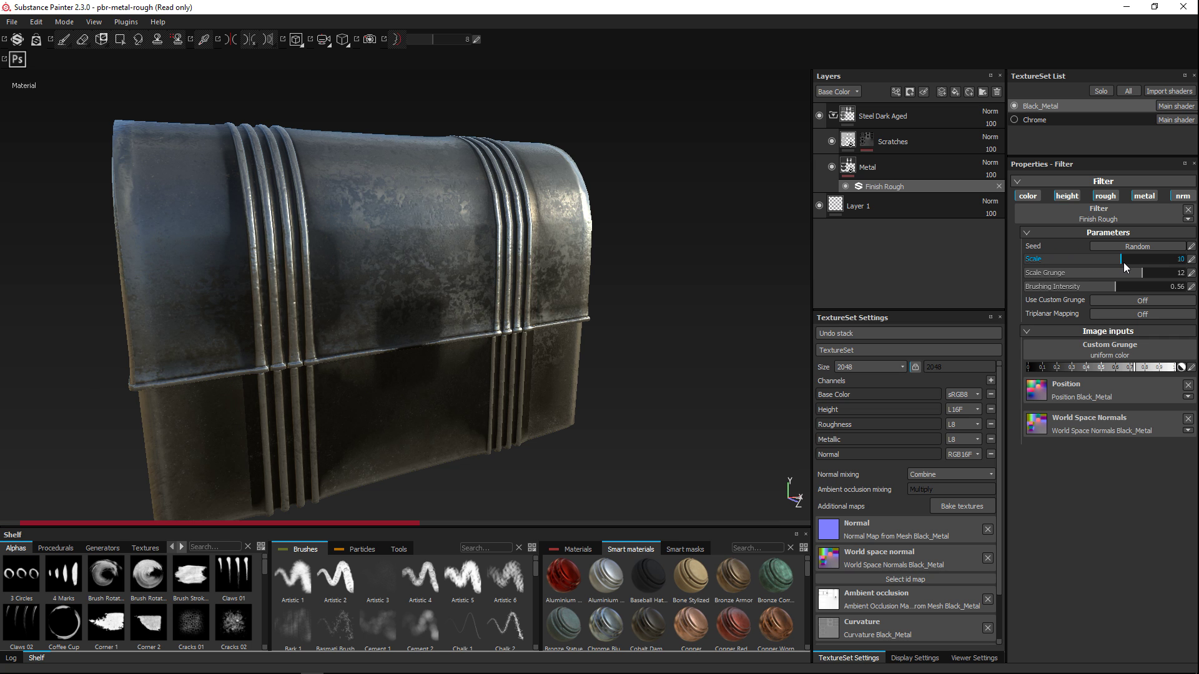
pyautogui.moveTo(1124, 267); pyautogui.dragTo(1101, 265)
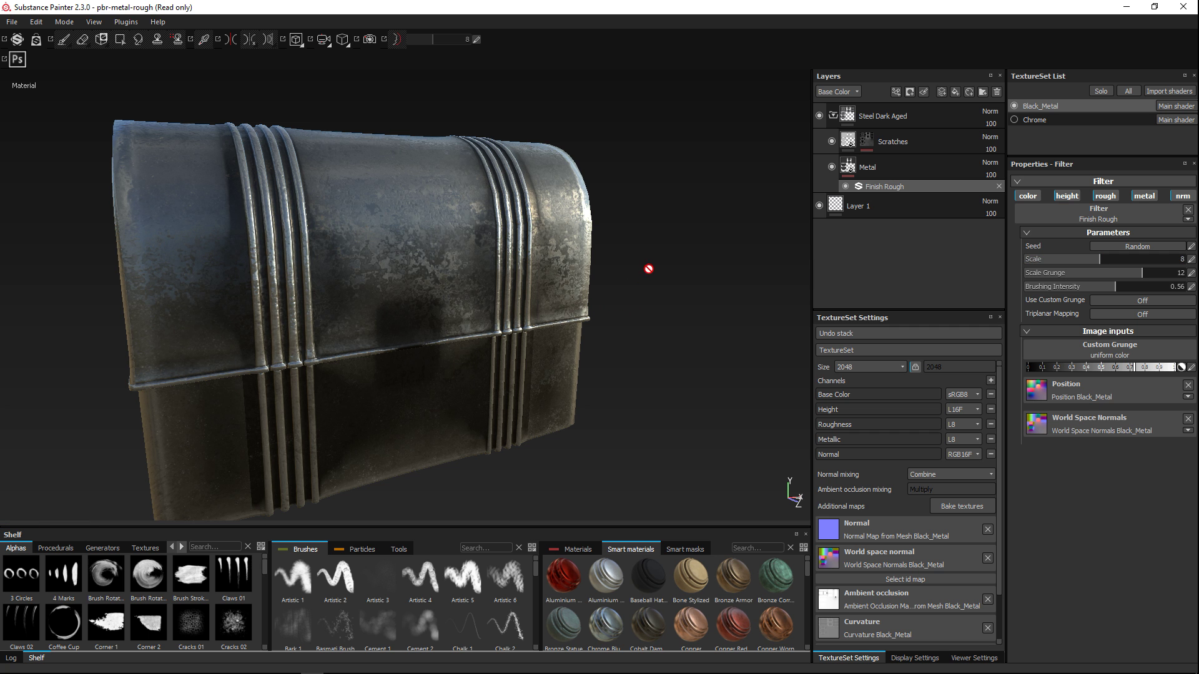
pyautogui.moveTo(632, 347)
pyautogui.keyDown('alt'); pyautogui.mouseDown()
pyautogui.moveTo(706, 318)
pyautogui.moveTo(682, 368)
pyautogui.moveTo(626, 369)
pyautogui.mouseUp(); pyautogui.keyUp('alt')
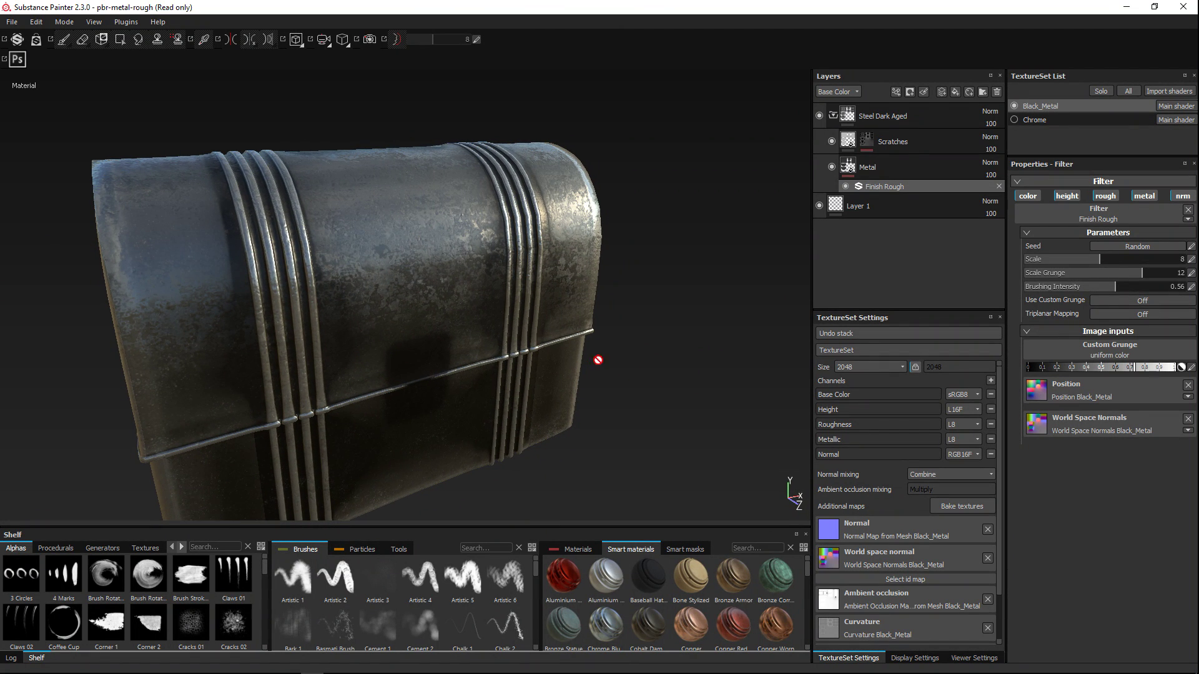
# - Show the Chrome texture set and hide Black_Metal
pyautogui.click(1014, 120)
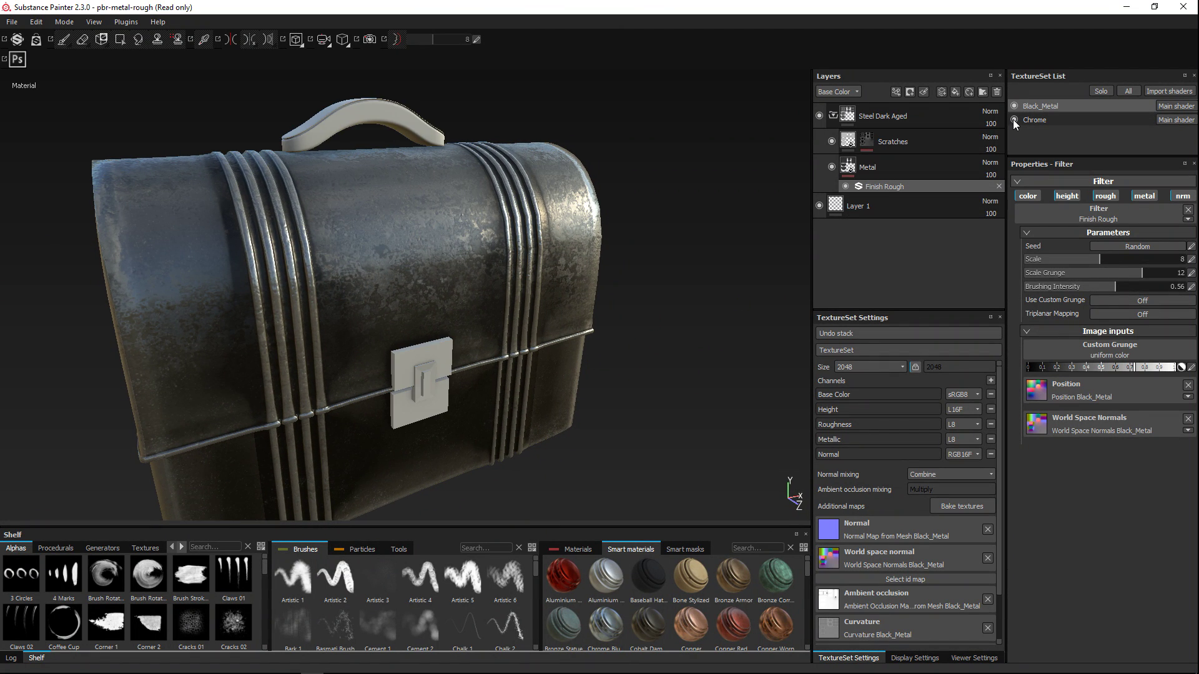
pyautogui.click(1014, 106)
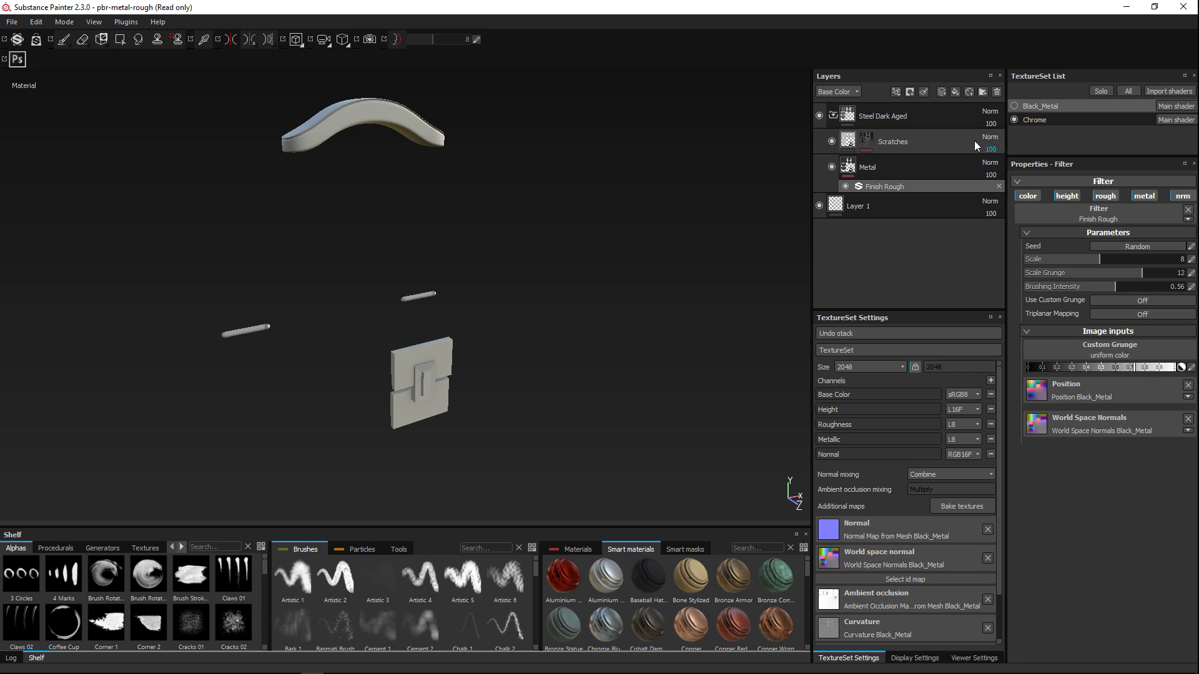
pyautogui.click(969, 91)
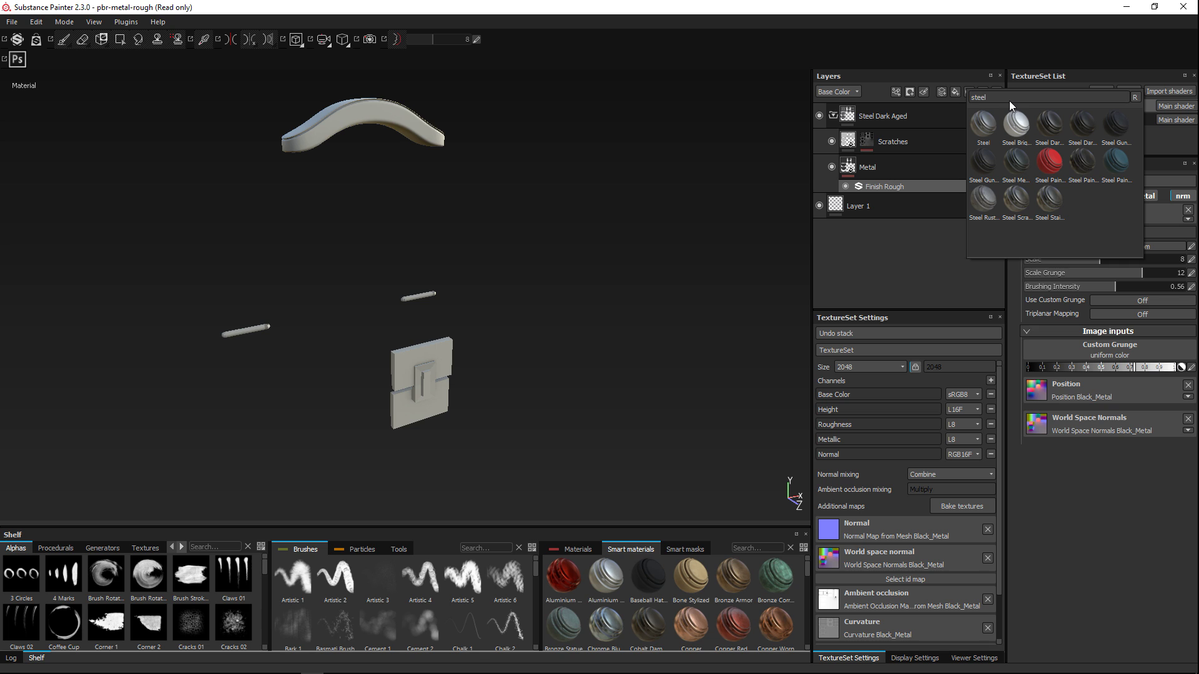
pyautogui.moveTo(1016, 133)
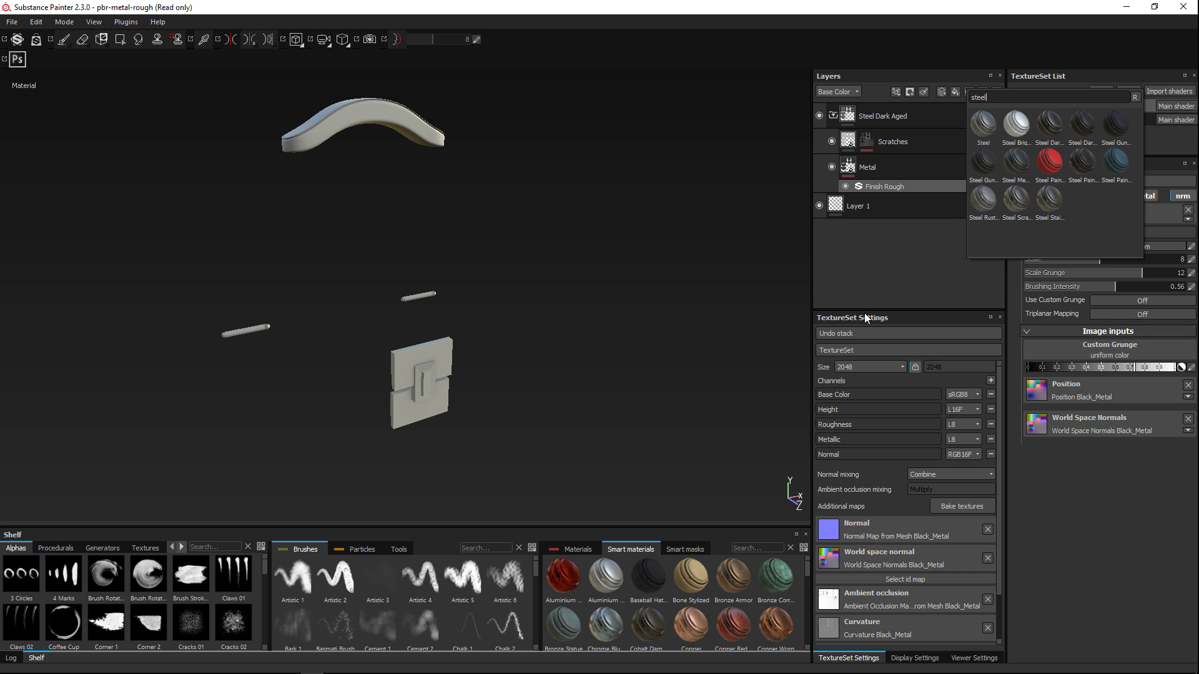
pyautogui.moveTo(1115, 164)
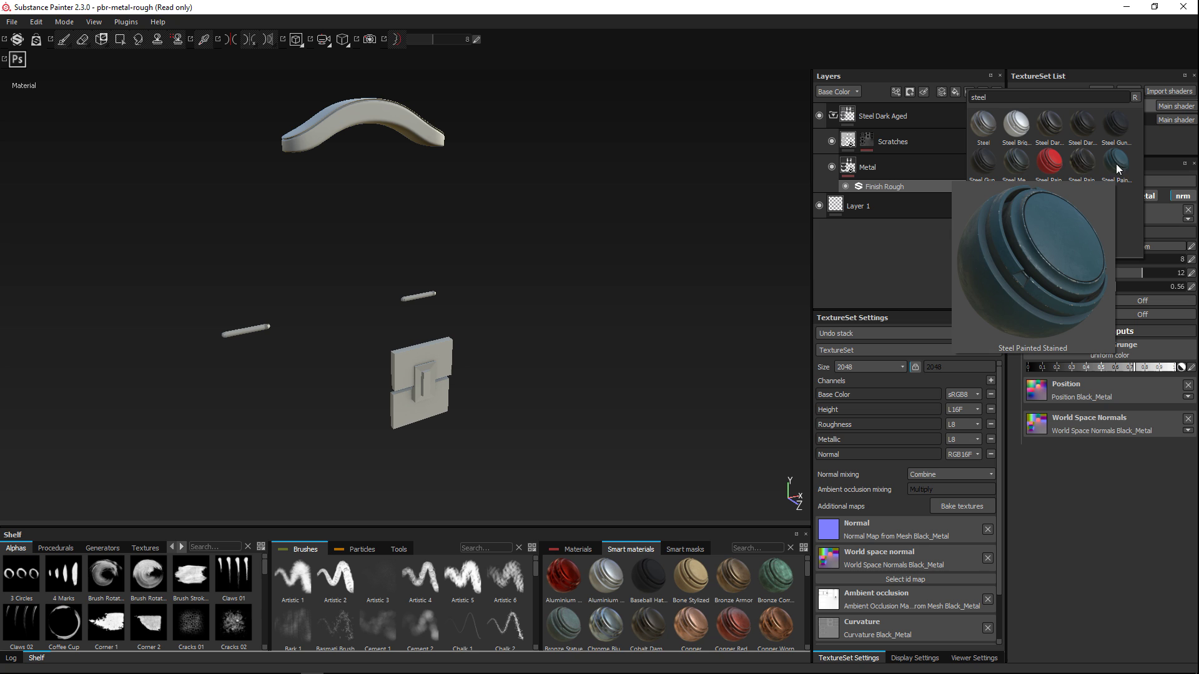
pyautogui.moveTo(1058, 168)
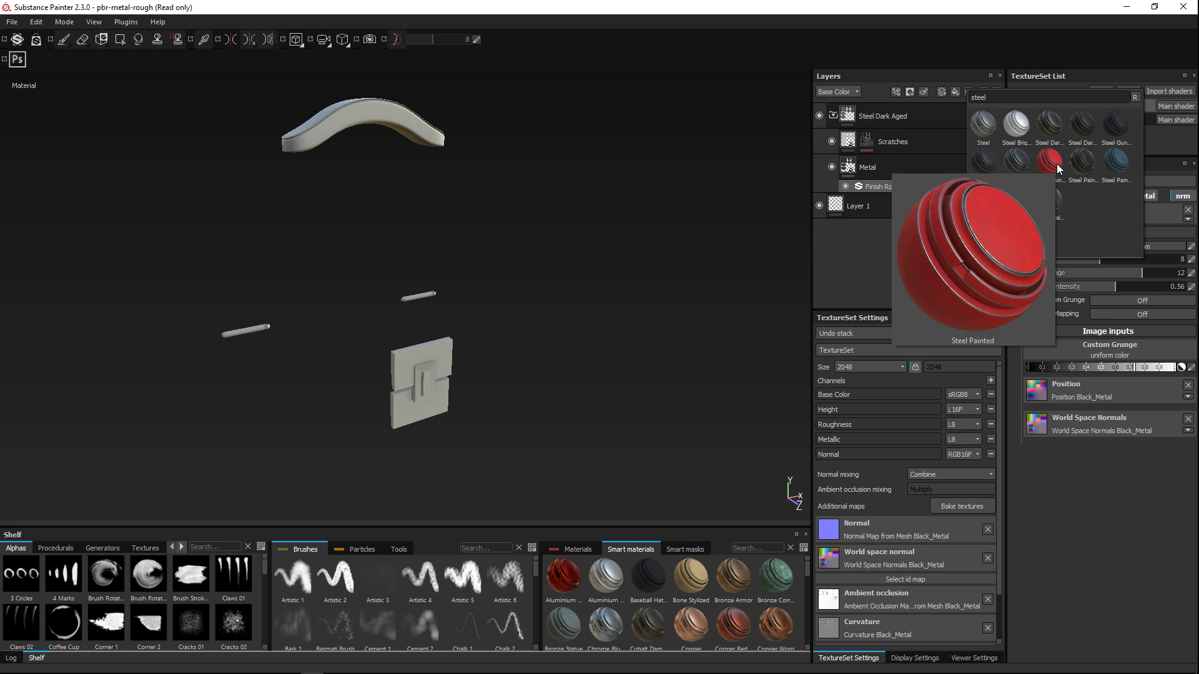
pyautogui.click(1056, 165)
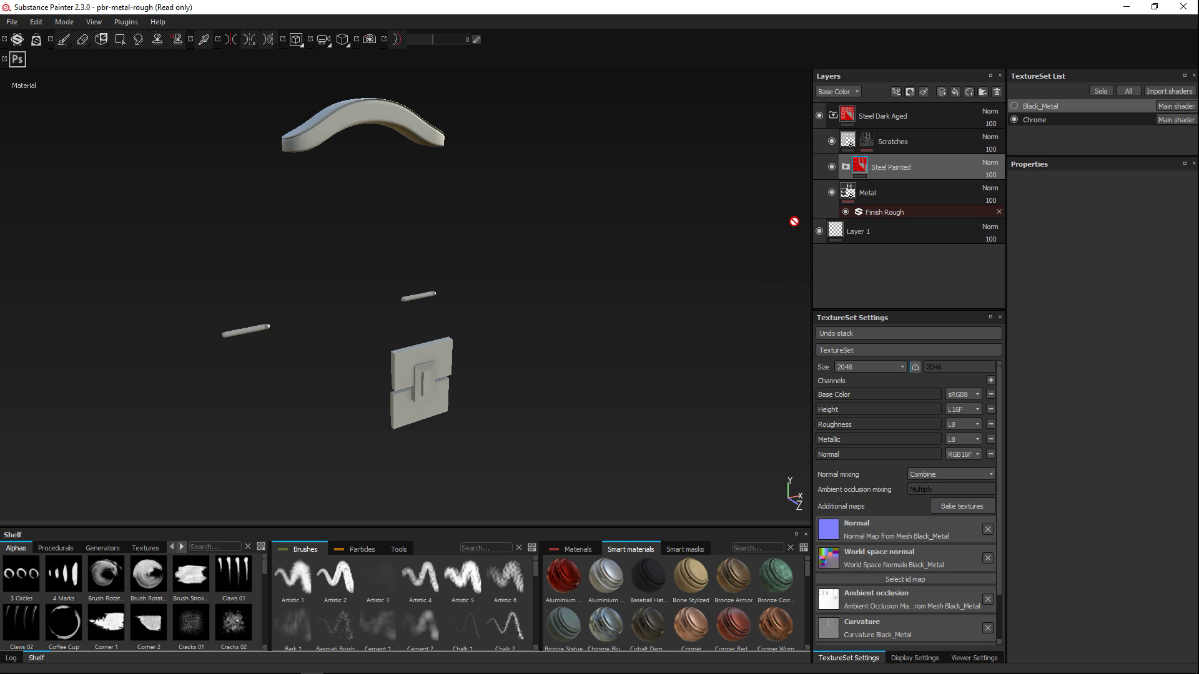
pyautogui.press('Delete')
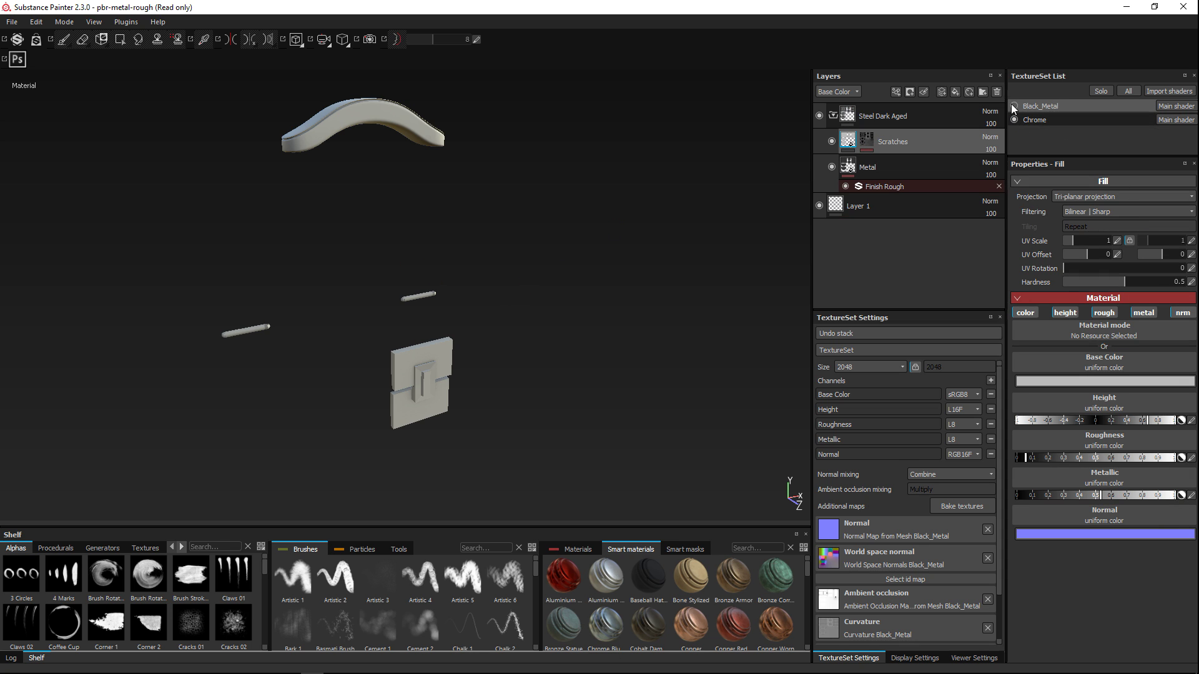
# - Make Chrome the active texture set and add the Steel Stained smart material to it
pyautogui.click(1046, 121)
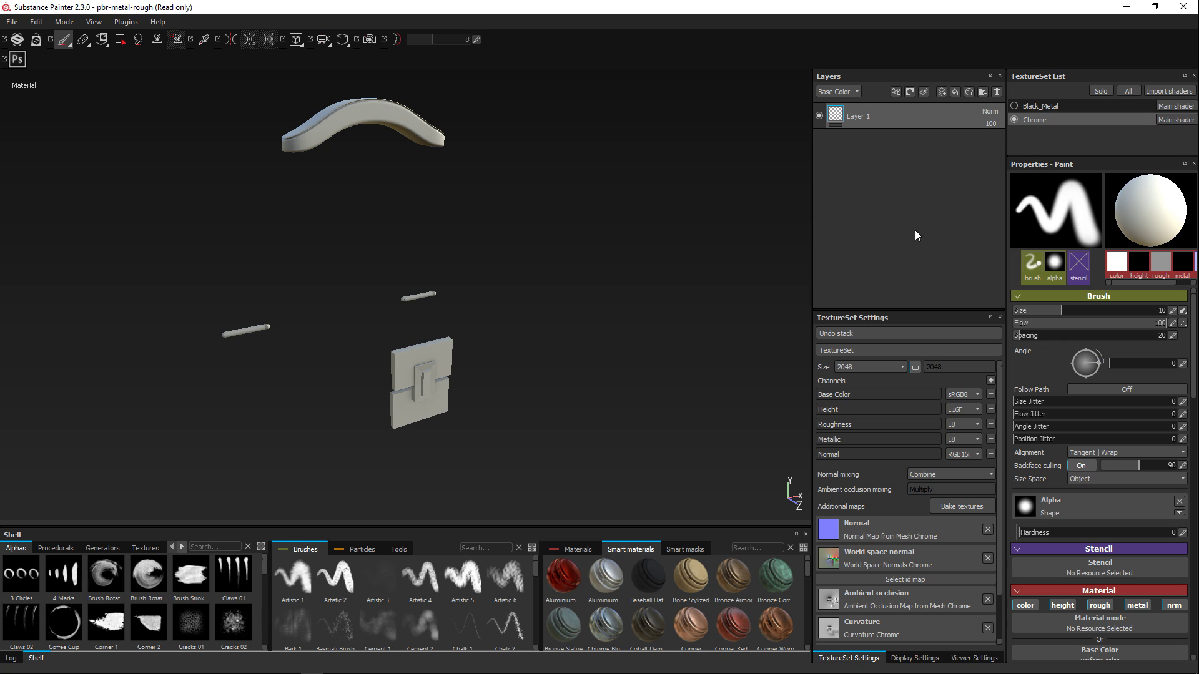
pyautogui.click(966, 90)
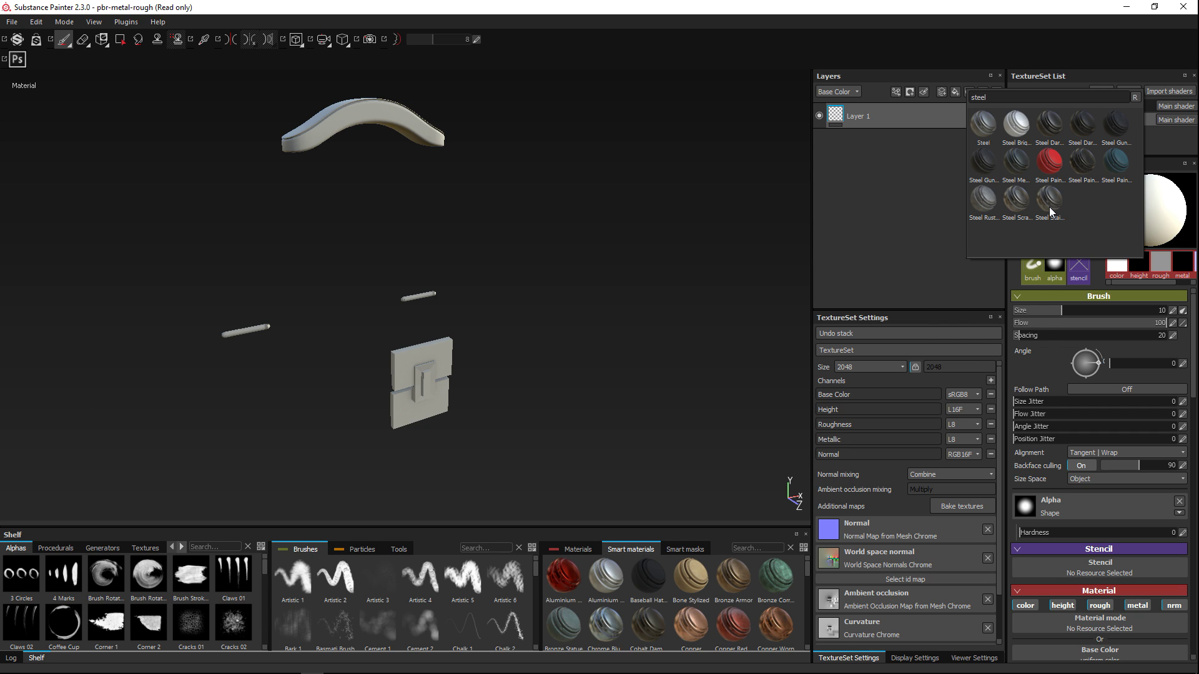
pyautogui.moveTo(1051, 211)
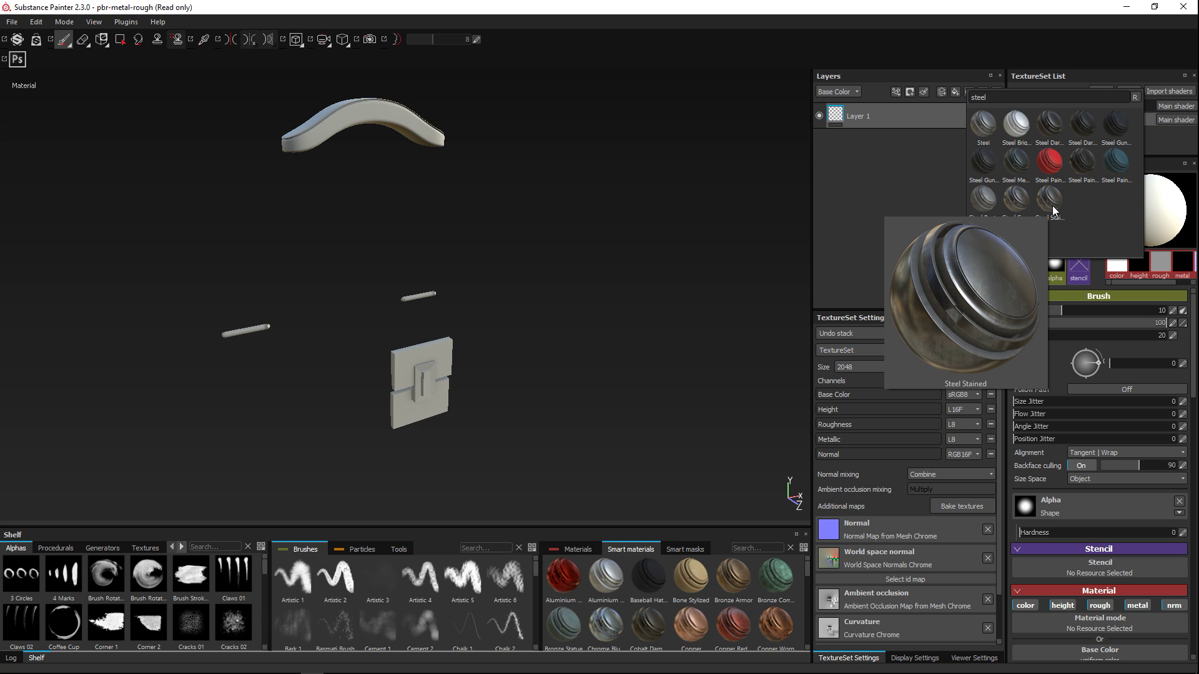
pyautogui.click(1053, 207)
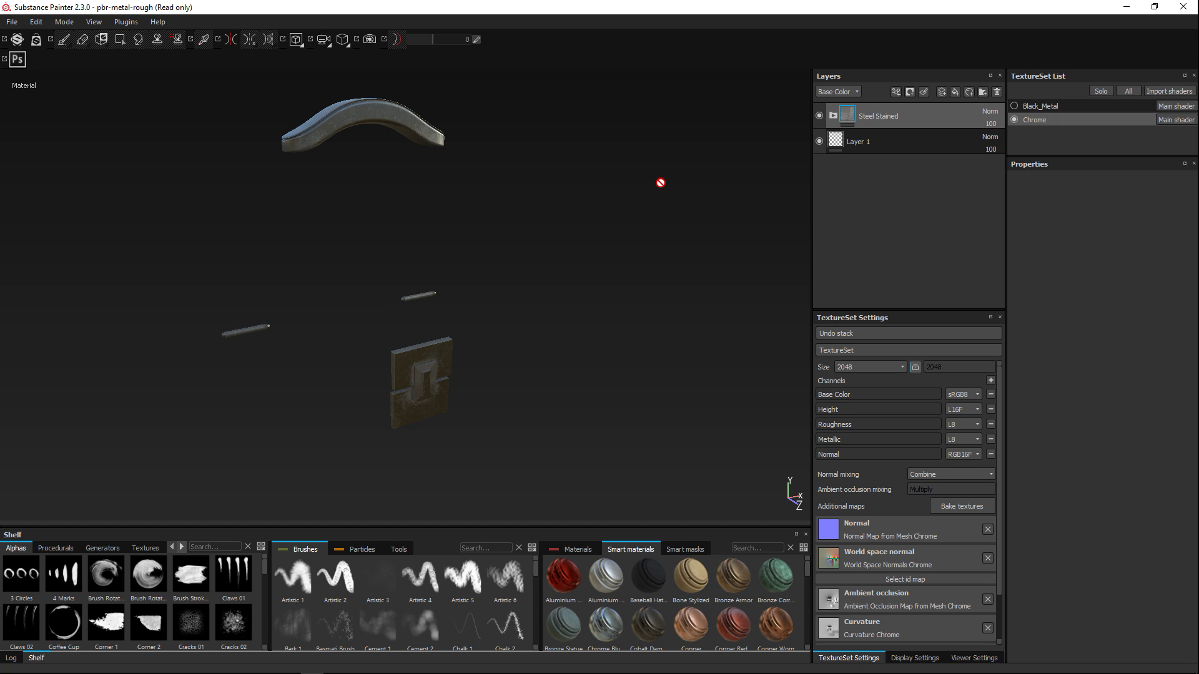
# - Show Black_Metal temporarily to examine the stained steel handle and latch against the lunchbox body
pyautogui.click(1014, 106)
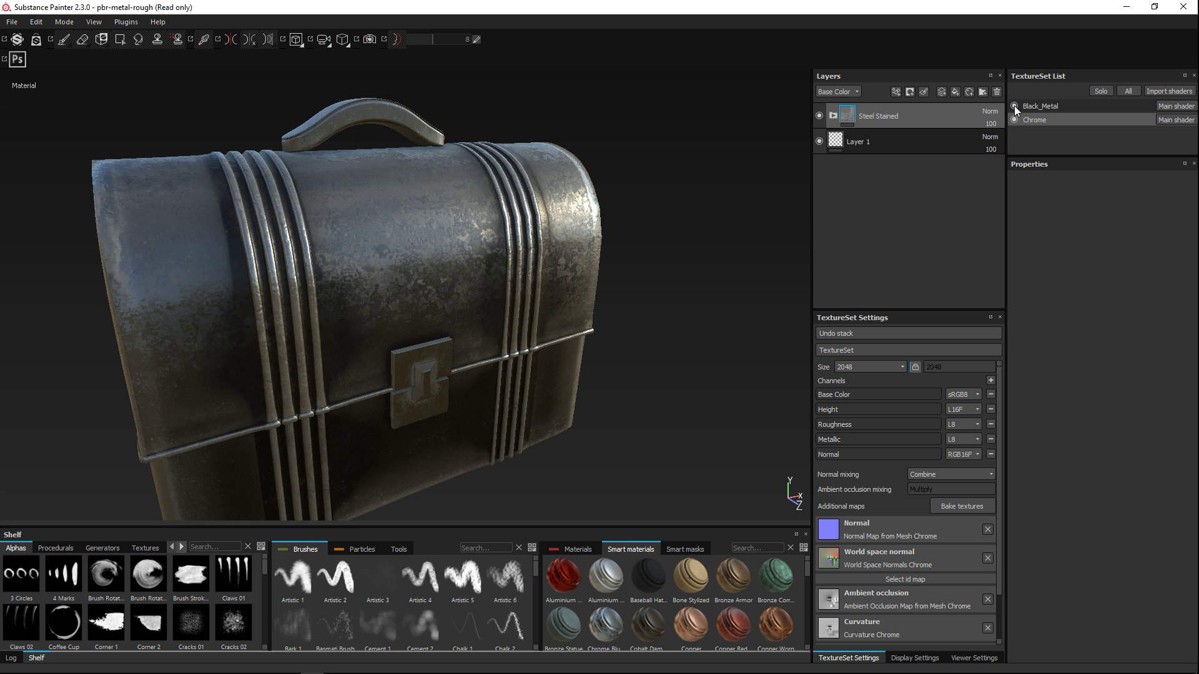
pyautogui.keyDown('alt'); pyautogui.moveTo(528, 360); pyautogui.dragTo(570, 377); pyautogui.keyUp('alt')
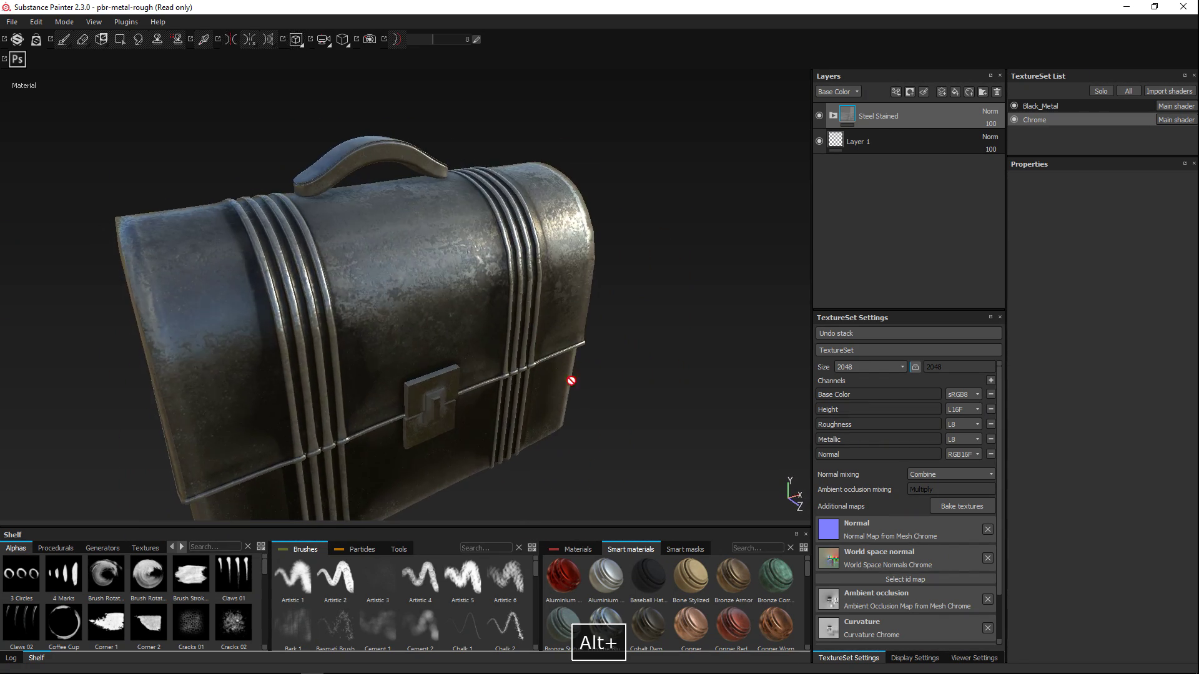
pyautogui.click(1014, 106)
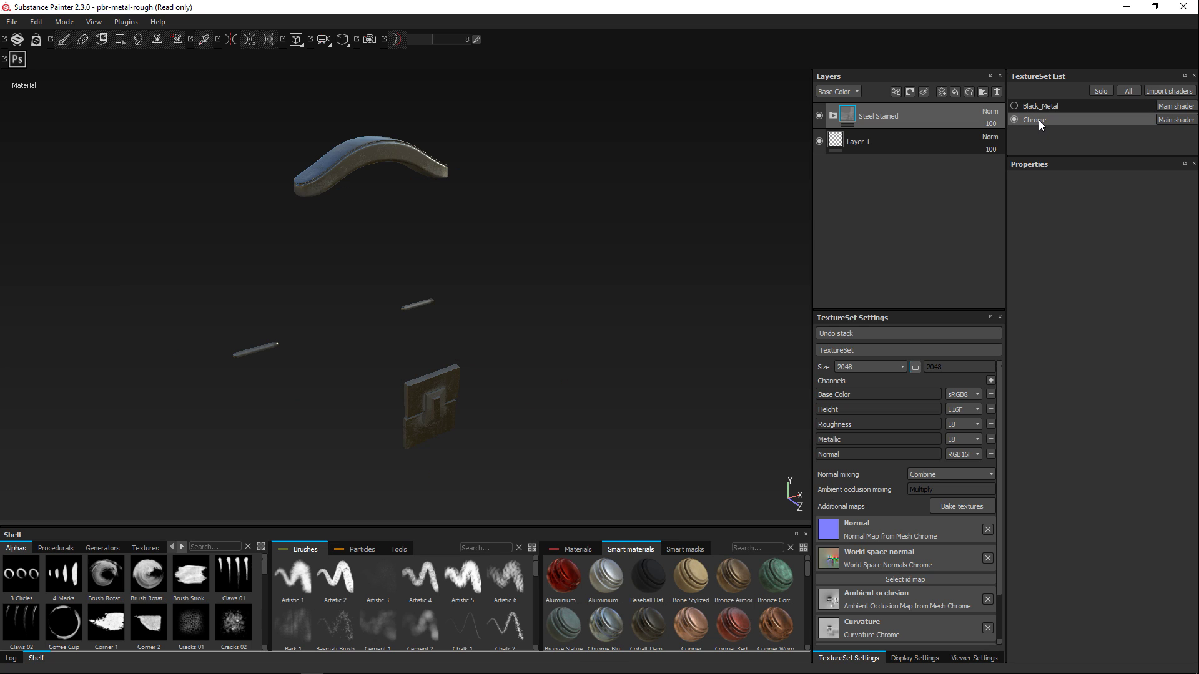
# - Expand the Steel Stained group, set the Steel Base layer's projection hardness to 0.21, and open the Dirt layer's properties
pyautogui.click(833, 115)
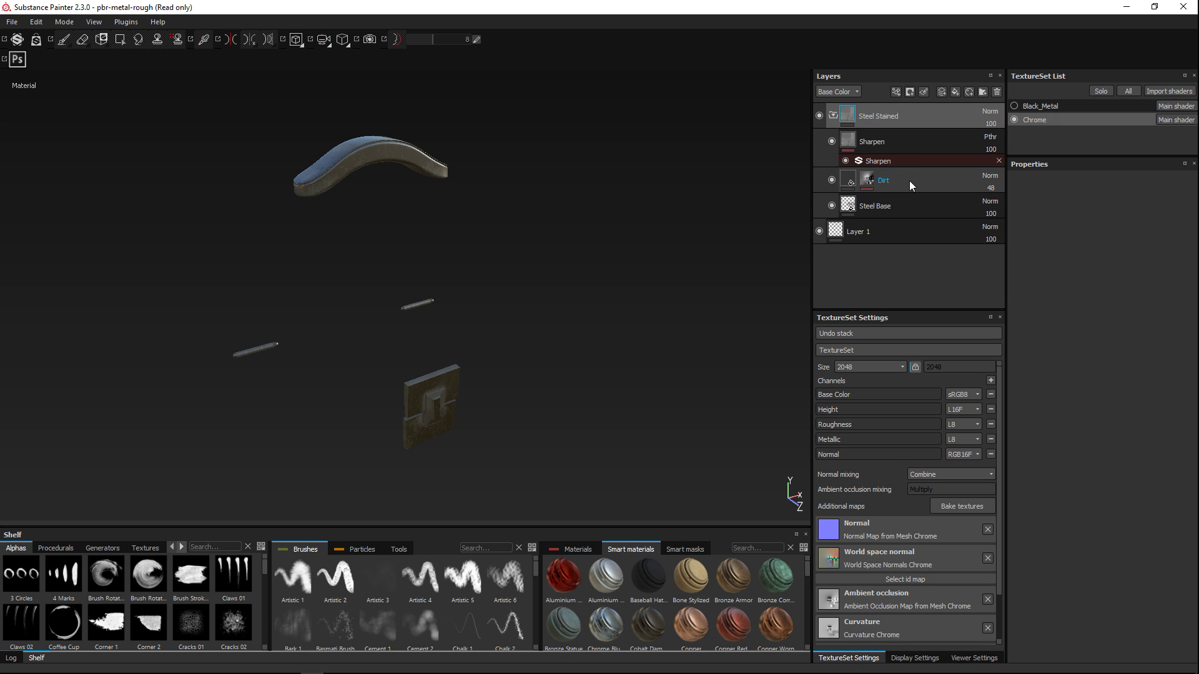
pyautogui.click(902, 209)
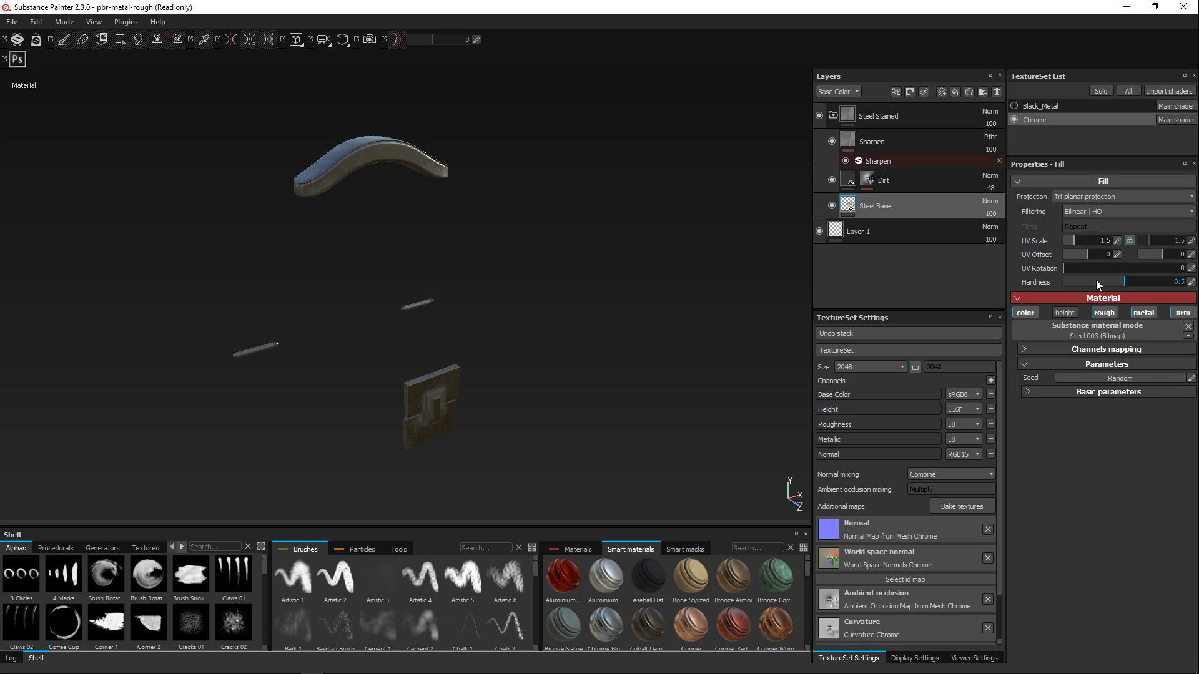
pyautogui.moveTo(1122, 284); pyautogui.dragTo(1090, 290)
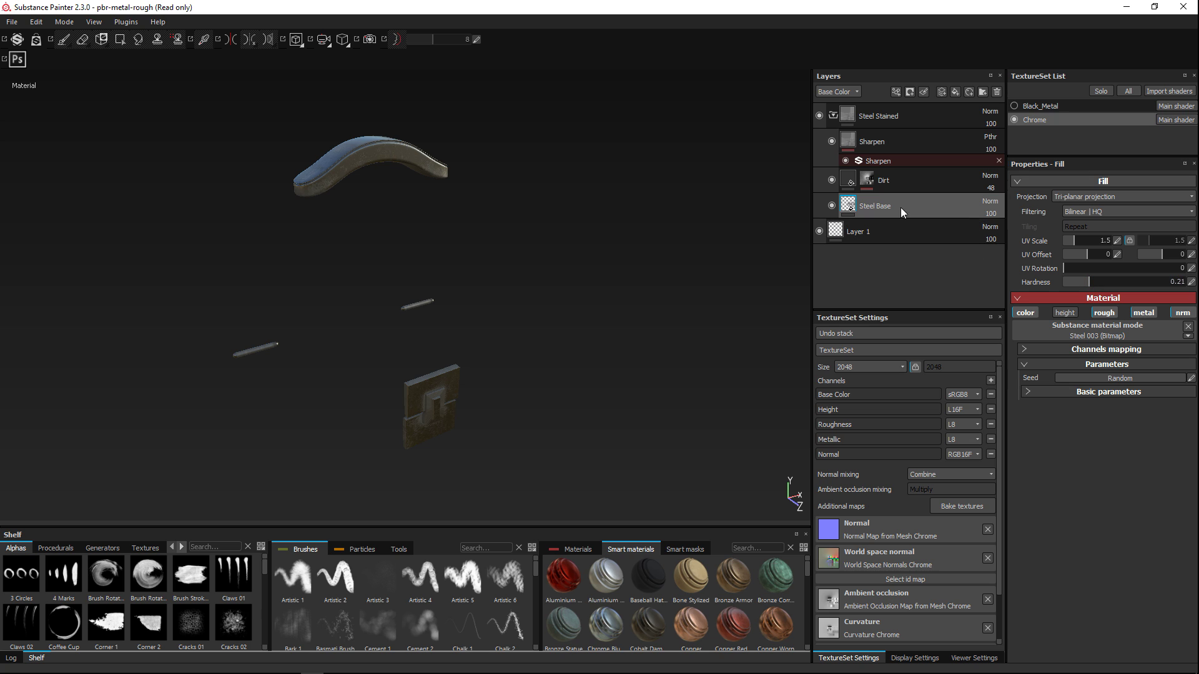
pyautogui.click(892, 185)
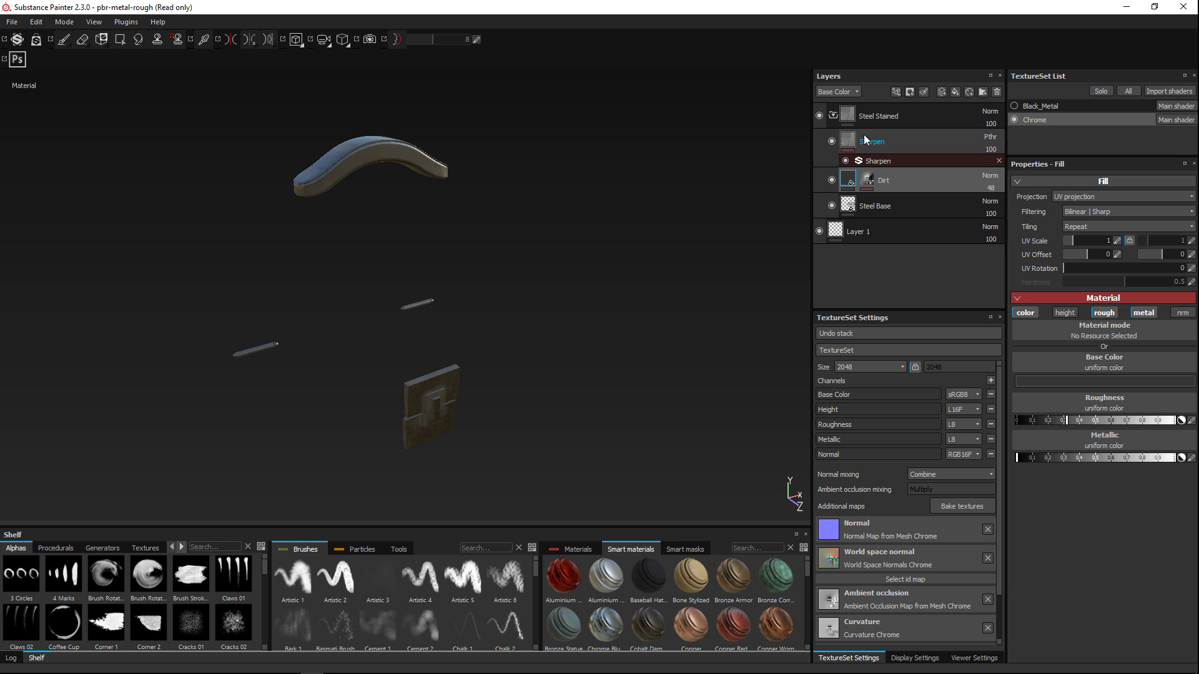
# - Delete the Steel Stained group from Chrome and add the Steel Bright Layered smart material instead
pyautogui.click(880, 117)
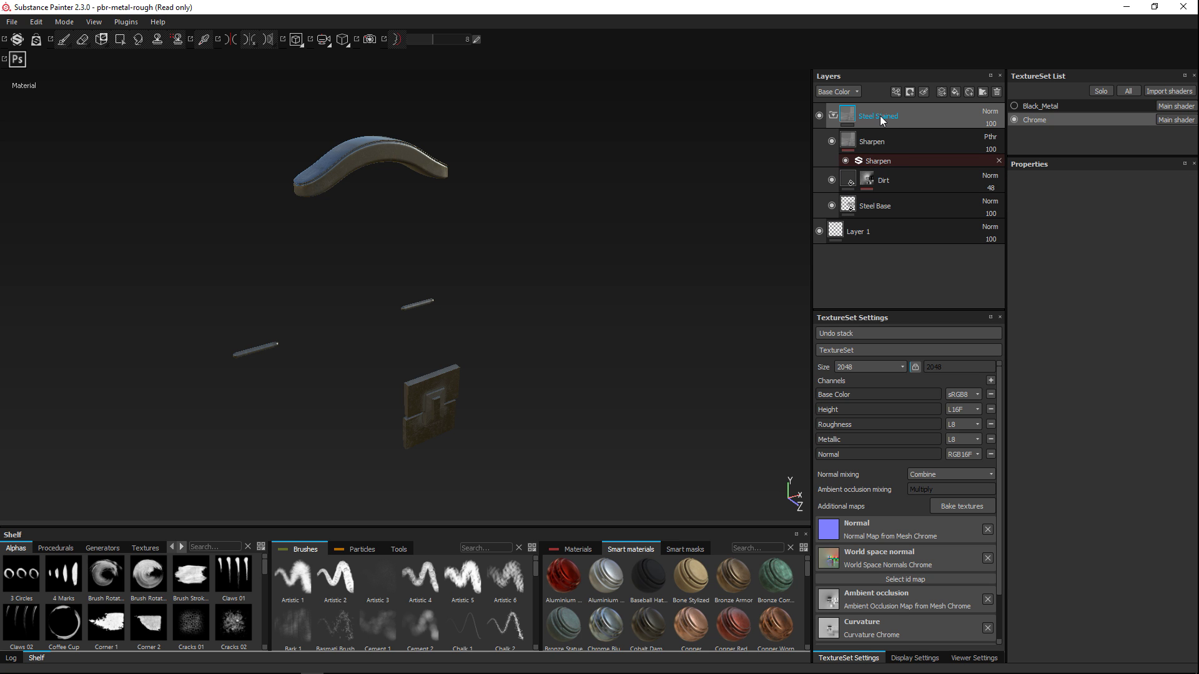
pyautogui.press('Delete')
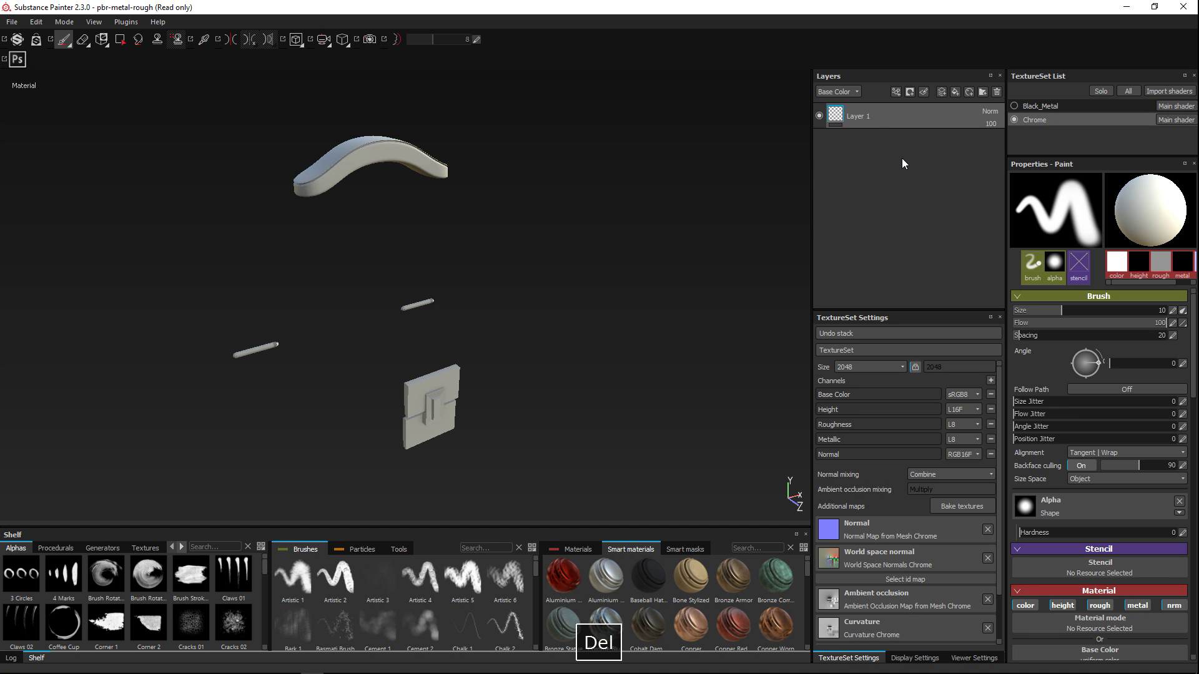
pyautogui.click(972, 94)
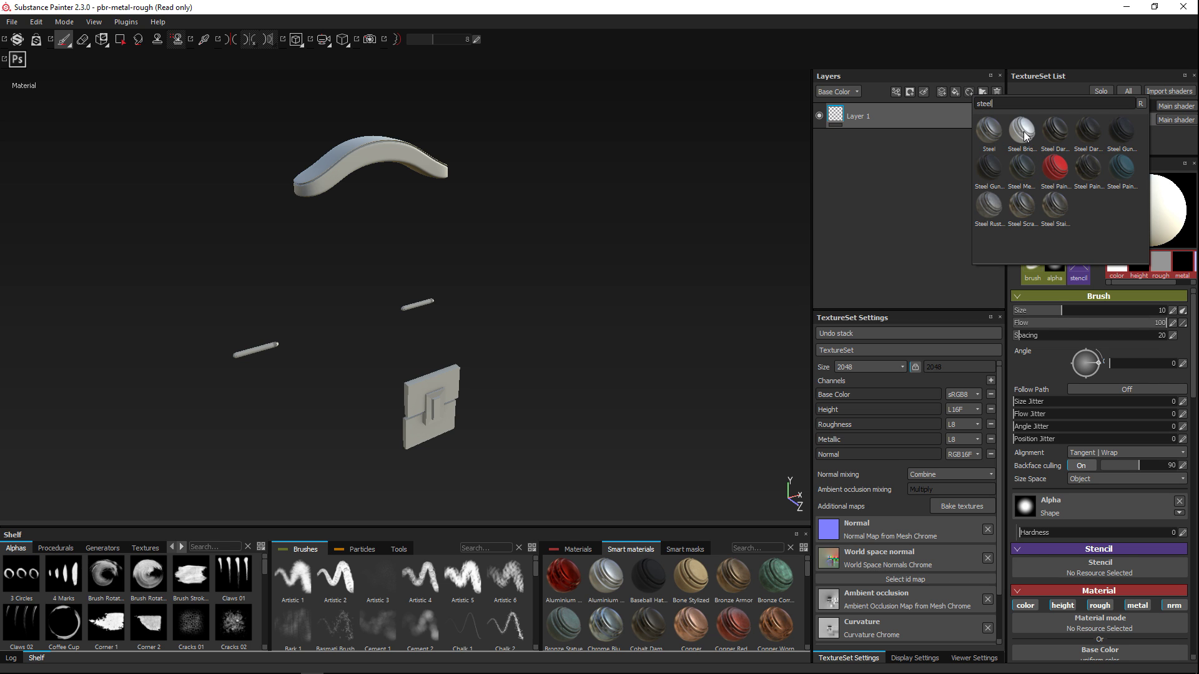
pyautogui.moveTo(1025, 135)
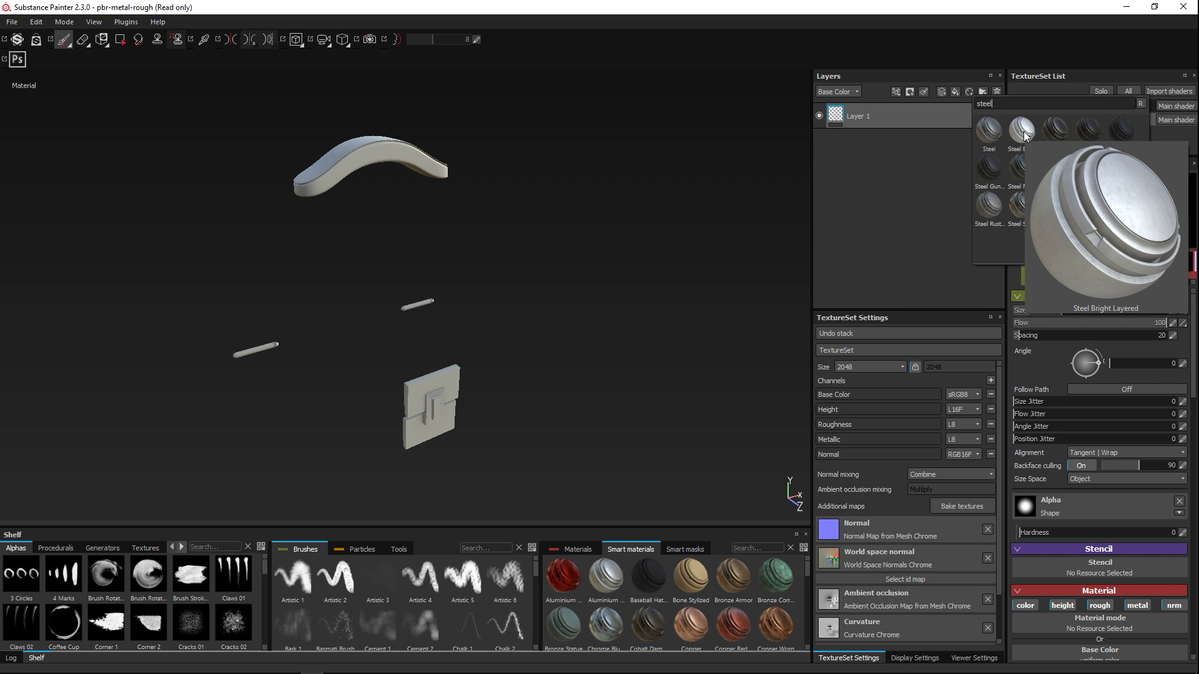
pyautogui.click(1022, 131)
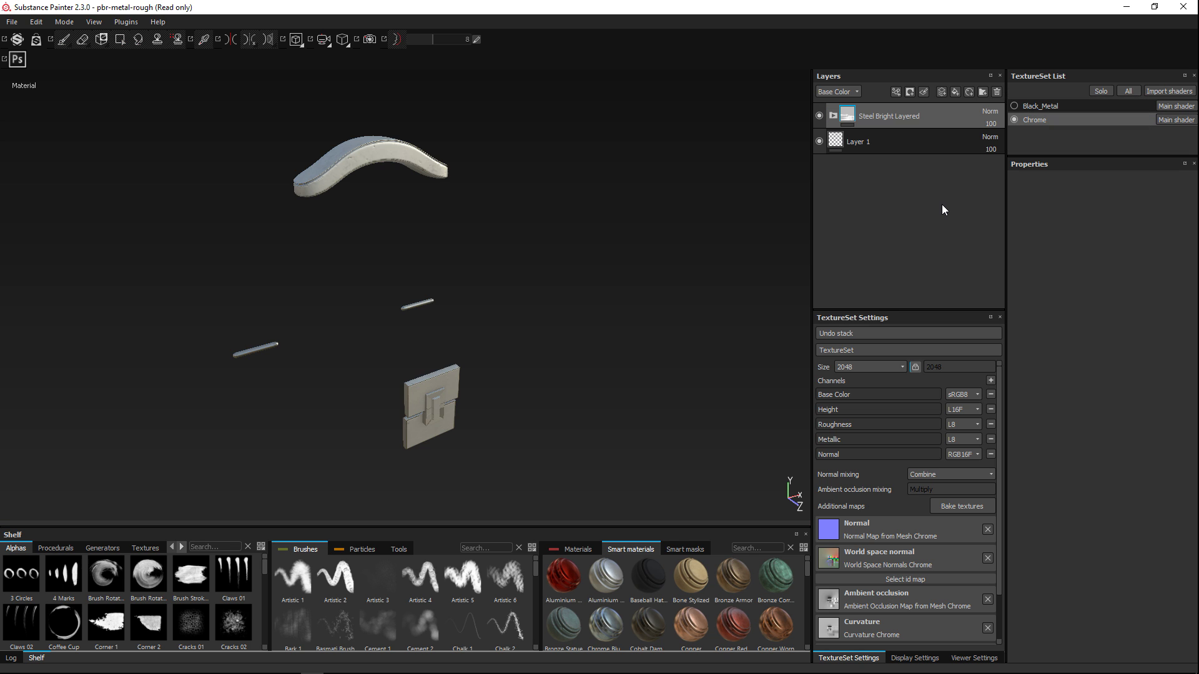
# - Examine the bright steel surface of the lunchbox handle up close
pyautogui.scroll(2, 471, 303)
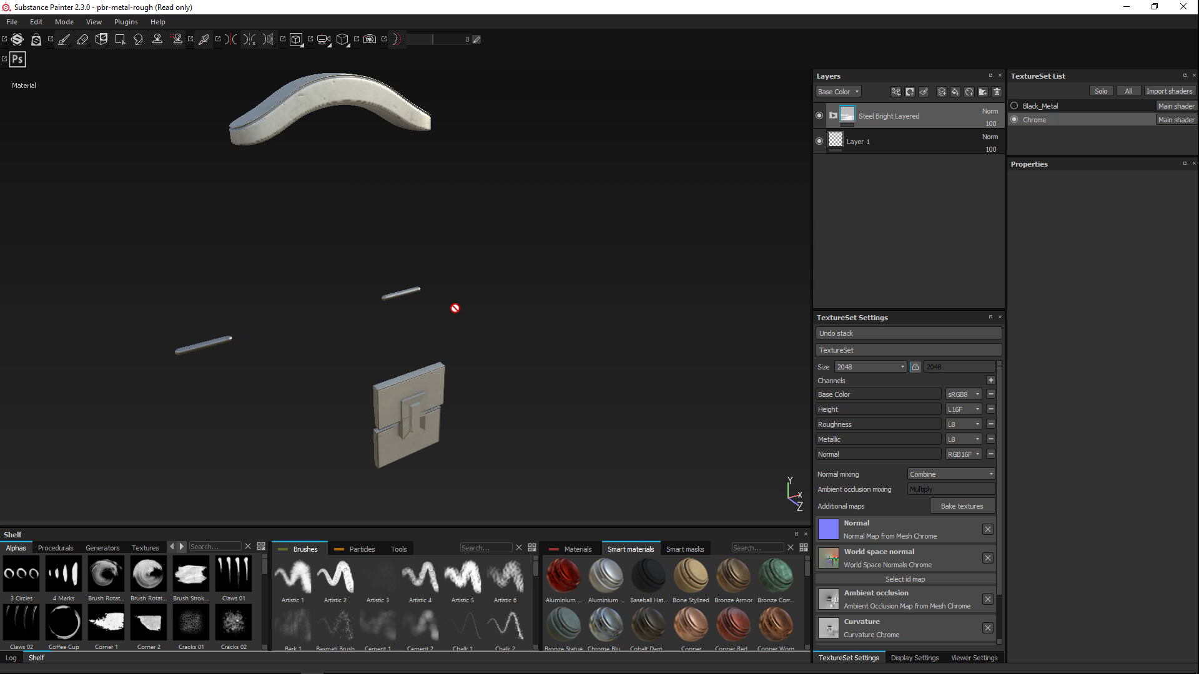
pyautogui.keyDown('alt'); pyautogui.moveTo(435, 247); pyautogui.dragTo(634, 383, button='middle'); pyautogui.keyUp('alt')
pyautogui.keyDown('alt'); pyautogui.moveTo(635, 383); pyautogui.dragTo(489, 276); pyautogui.keyUp('alt')
pyautogui.keyDown('alt'); pyautogui.moveTo(489, 276); pyautogui.dragTo(493, 366, button='middle'); pyautogui.keyUp('alt')
pyautogui.keyDown('alt'); pyautogui.moveTo(369, 275); pyautogui.dragTo(470, 375, button='middle'); pyautogui.keyUp('alt')
pyautogui.keyDown('alt'); pyautogui.moveTo(470, 375); pyautogui.dragTo(532, 367); pyautogui.keyUp('alt')
pyautogui.keyDown('alt'); pyautogui.moveTo(531, 367); pyautogui.dragTo(499, 343, button='right'); pyautogui.keyUp('alt')
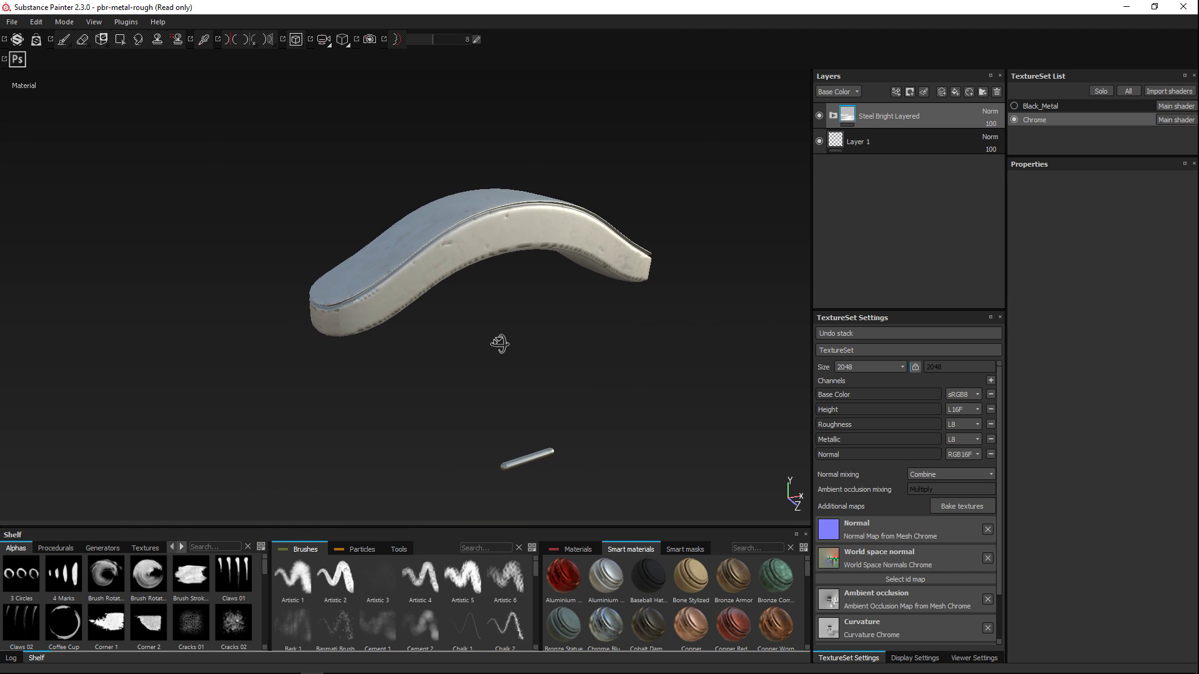
# - Expand the Steel Bright Layered group, lower the Scratches layer's height slightly below zero, and raise the Stain layer's roughness
pyautogui.click(833, 116)
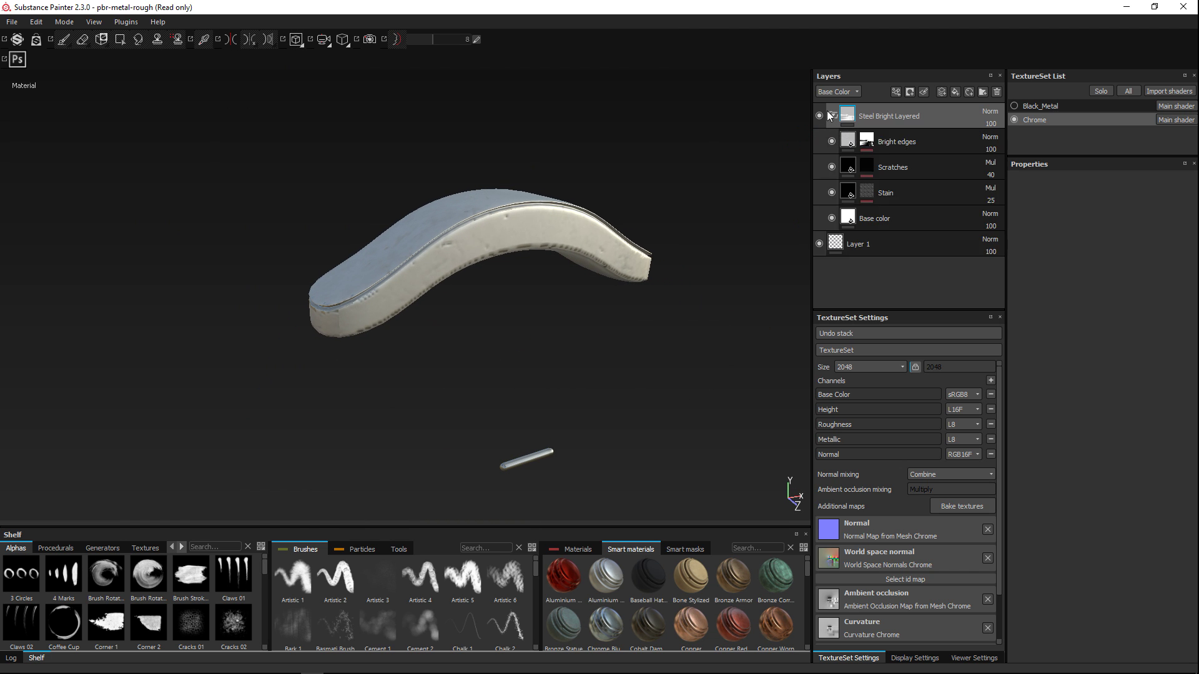
pyautogui.click(906, 169)
pyautogui.moveTo(1099, 421)
pyautogui.mouseDown()
pyautogui.moveTo(1148, 426)
pyautogui.moveTo(1062, 421)
pyautogui.moveTo(1083, 424)
pyautogui.mouseUp()
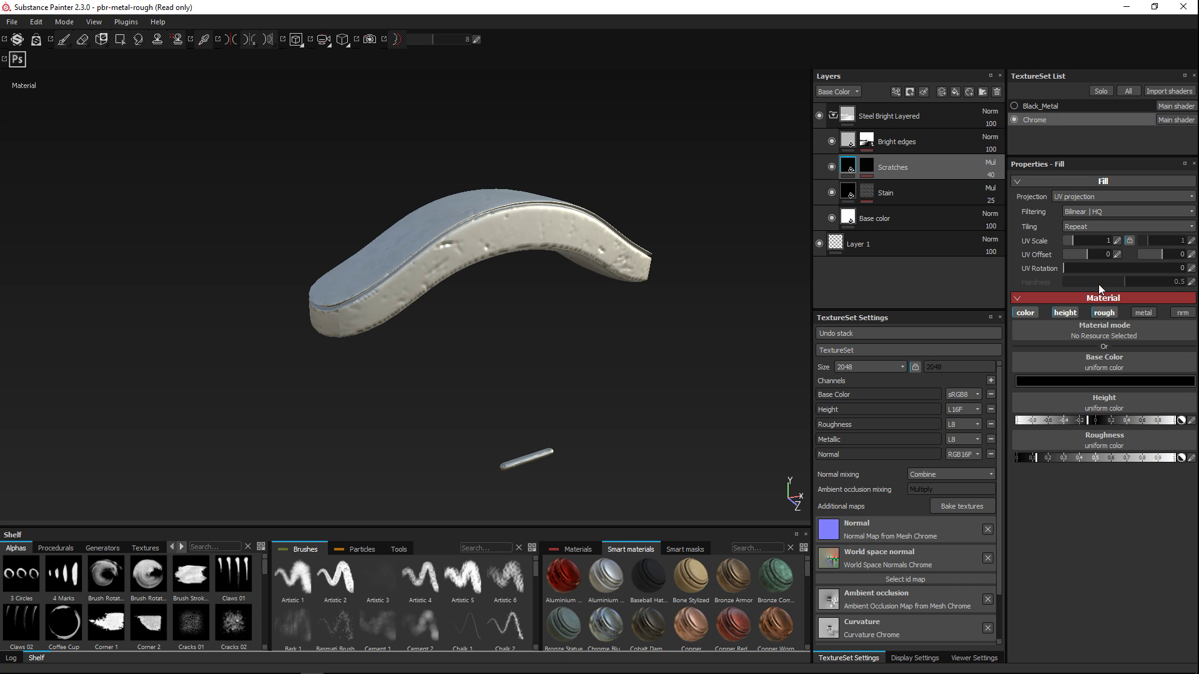
pyautogui.click(893, 197)
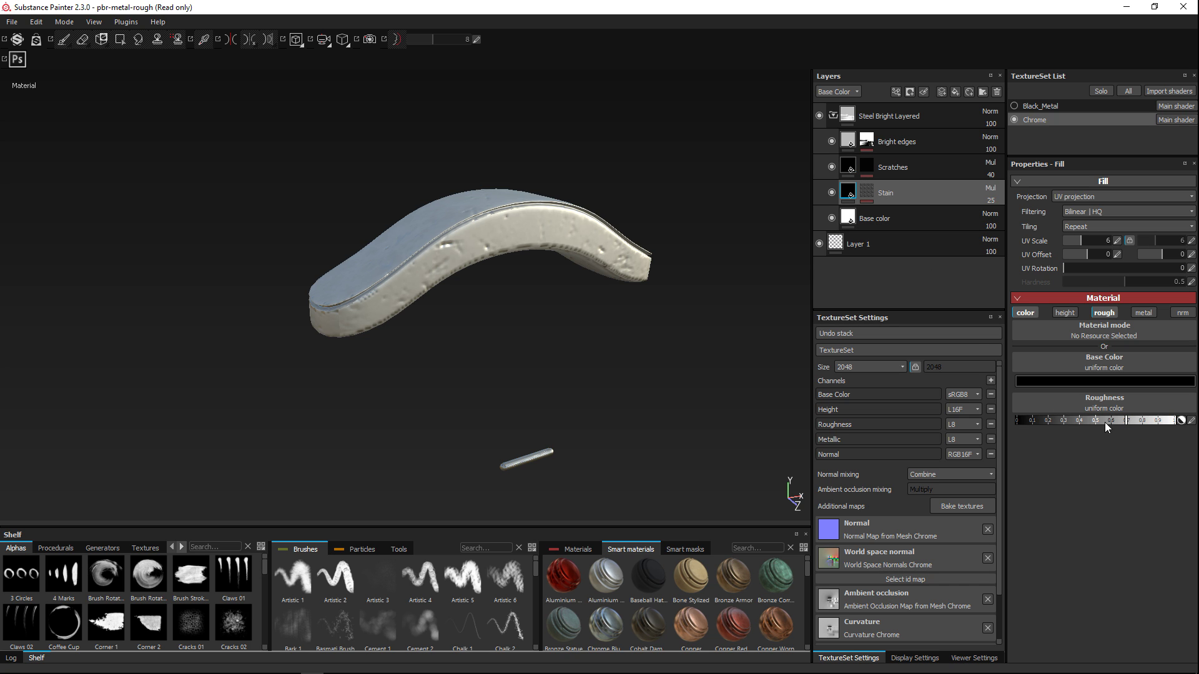
pyautogui.moveTo(1098, 418); pyautogui.dragTo(1151, 424)
# - Set the Base color layer's base colour to teal, with R 0.039, G 0.393 and B 0.296
pyautogui.click(894, 226)
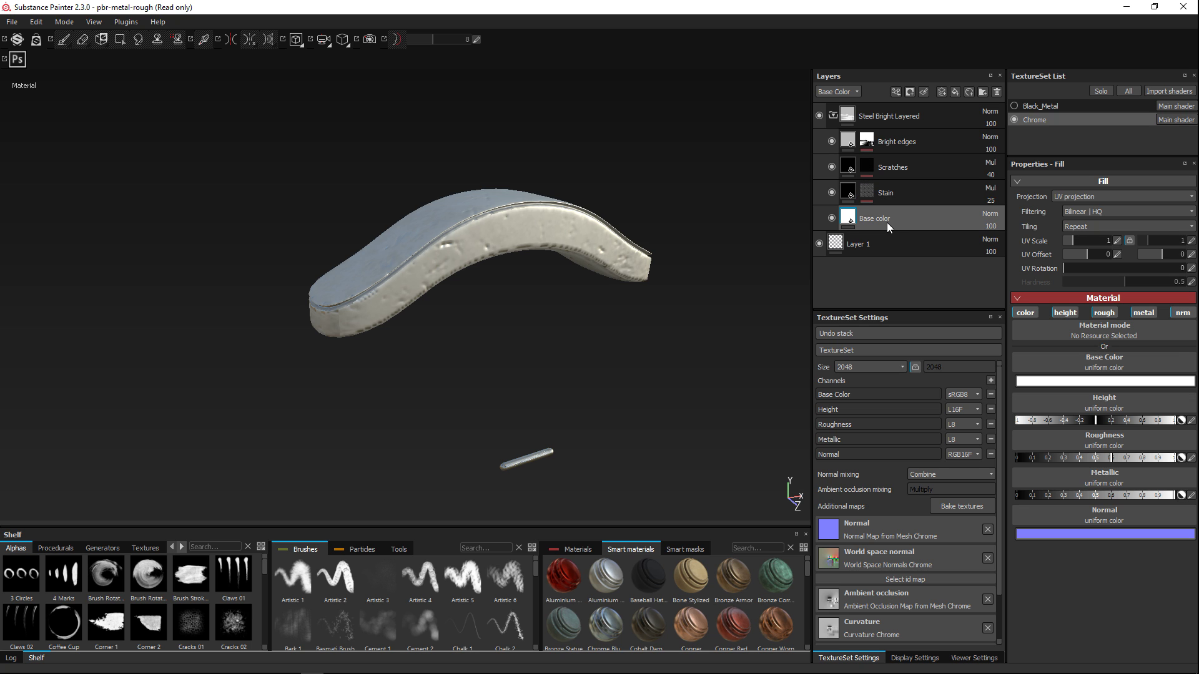
pyautogui.click(1095, 382)
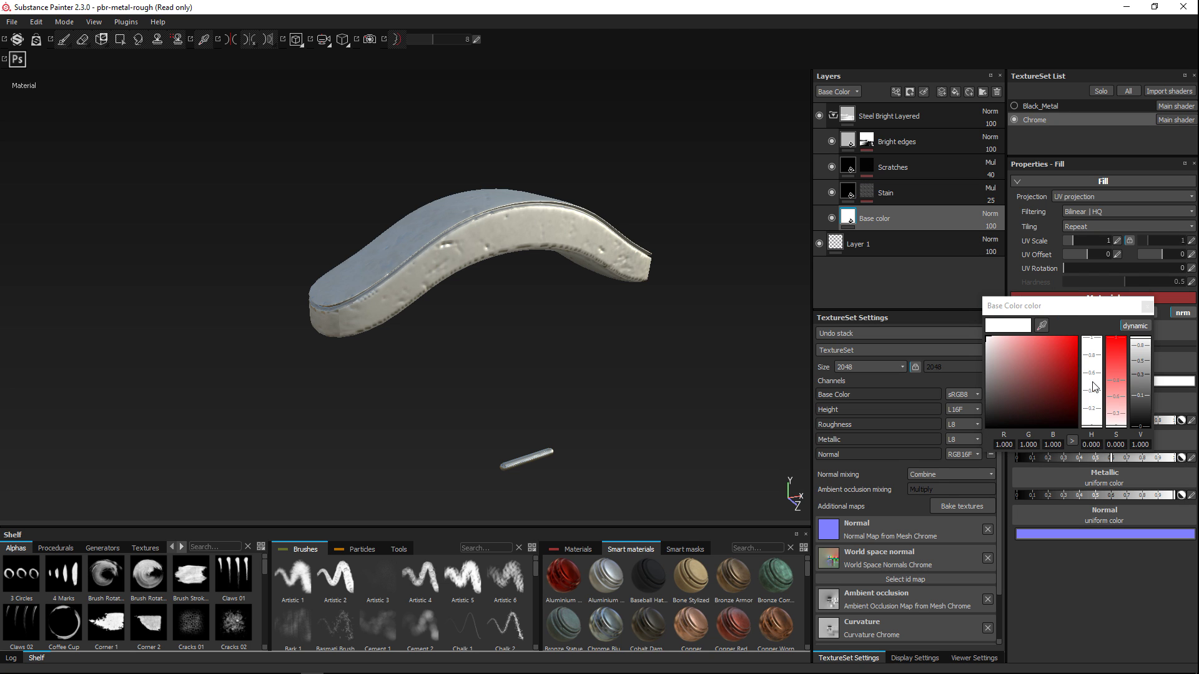
pyautogui.click(1045, 366)
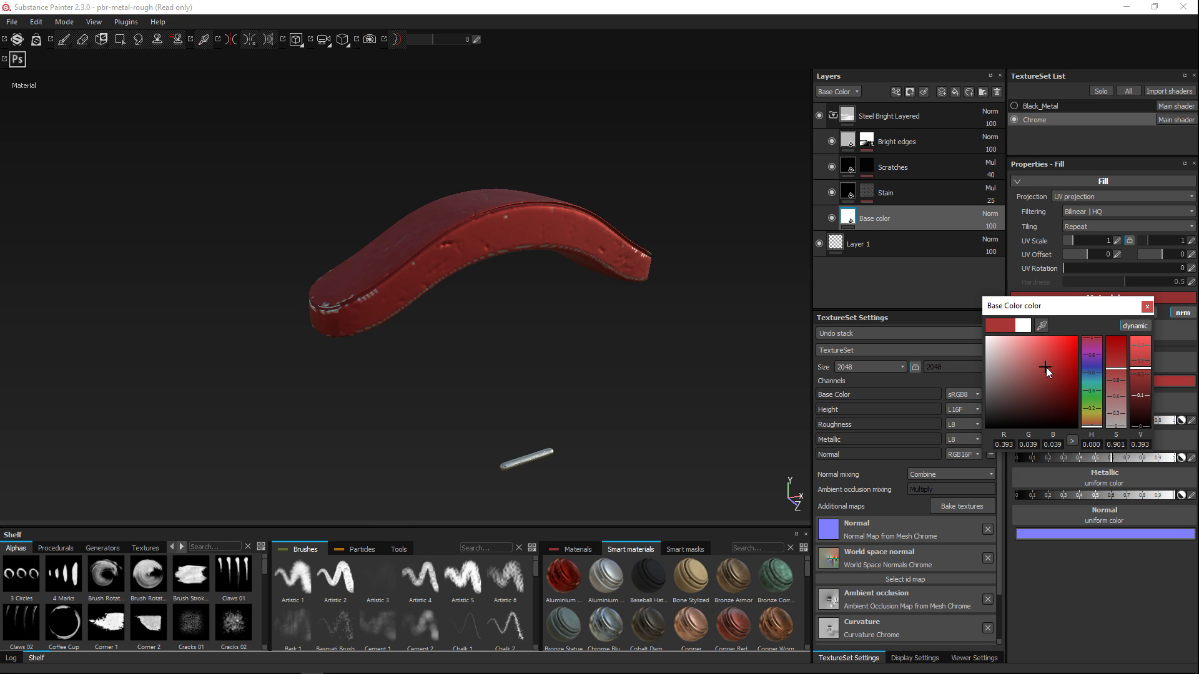
pyautogui.moveTo(1092, 366); pyautogui.dragTo(1100, 390)
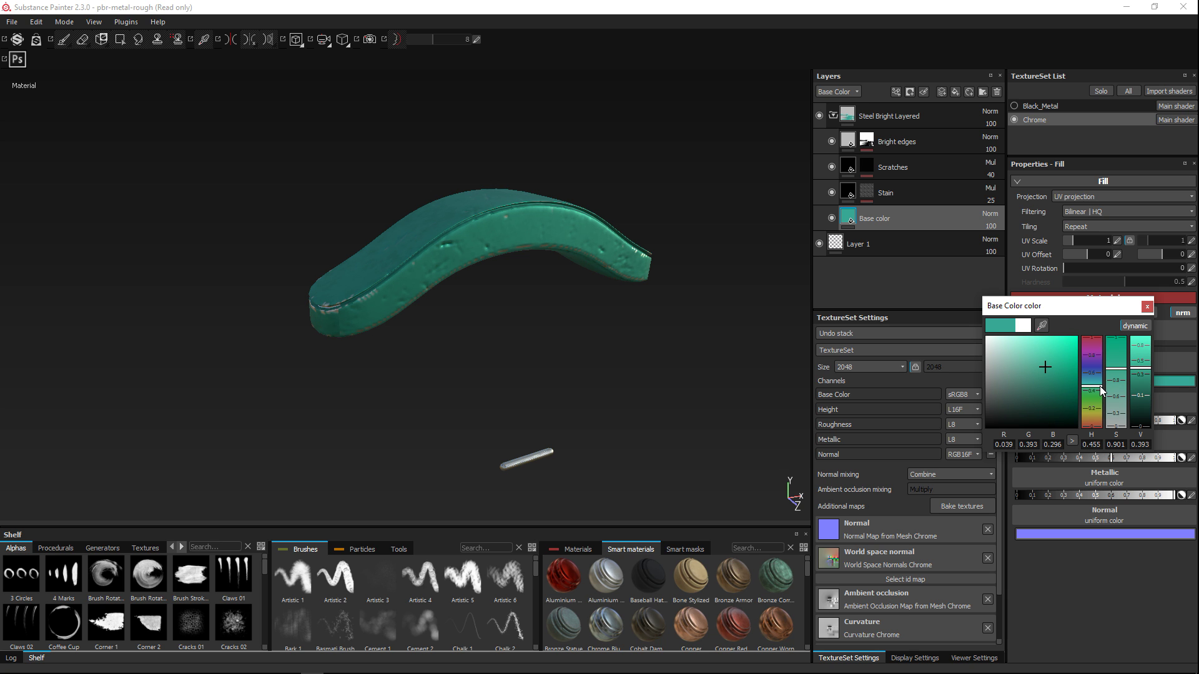
pyautogui.scroll(5, 623, 341)
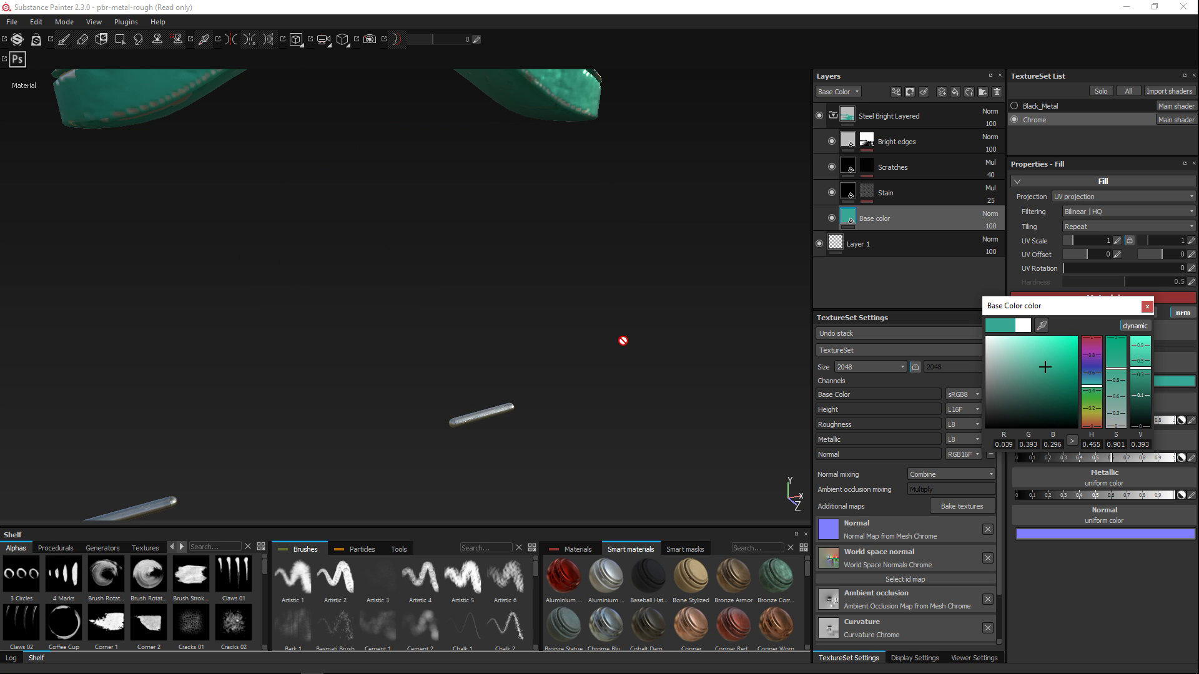
pyautogui.scroll(-5, 623, 340)
pyautogui.scroll(5, 623, 341)
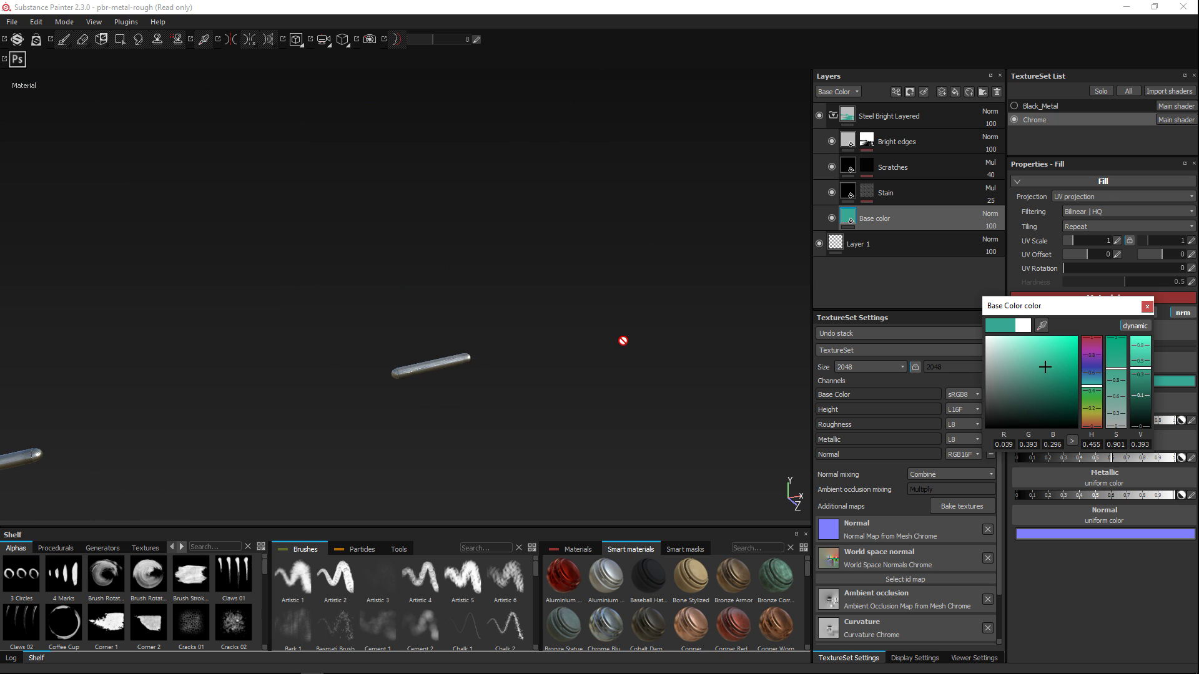
pyautogui.scroll(-5, 623, 341)
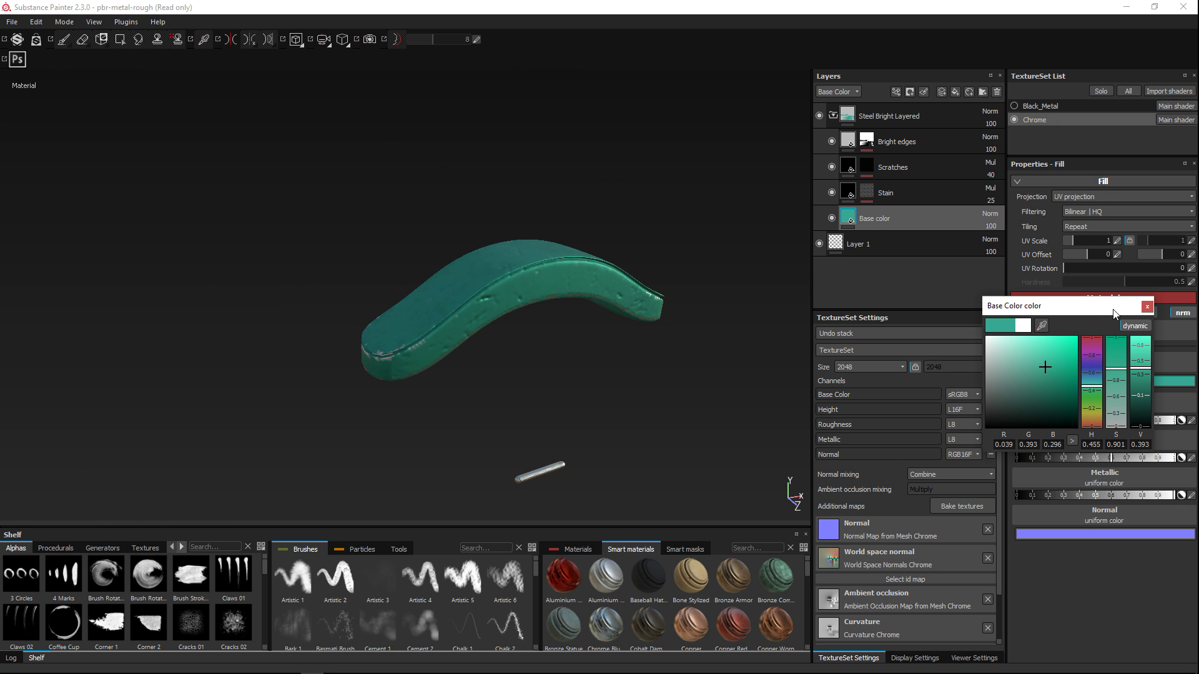
pyautogui.click(669, 402)
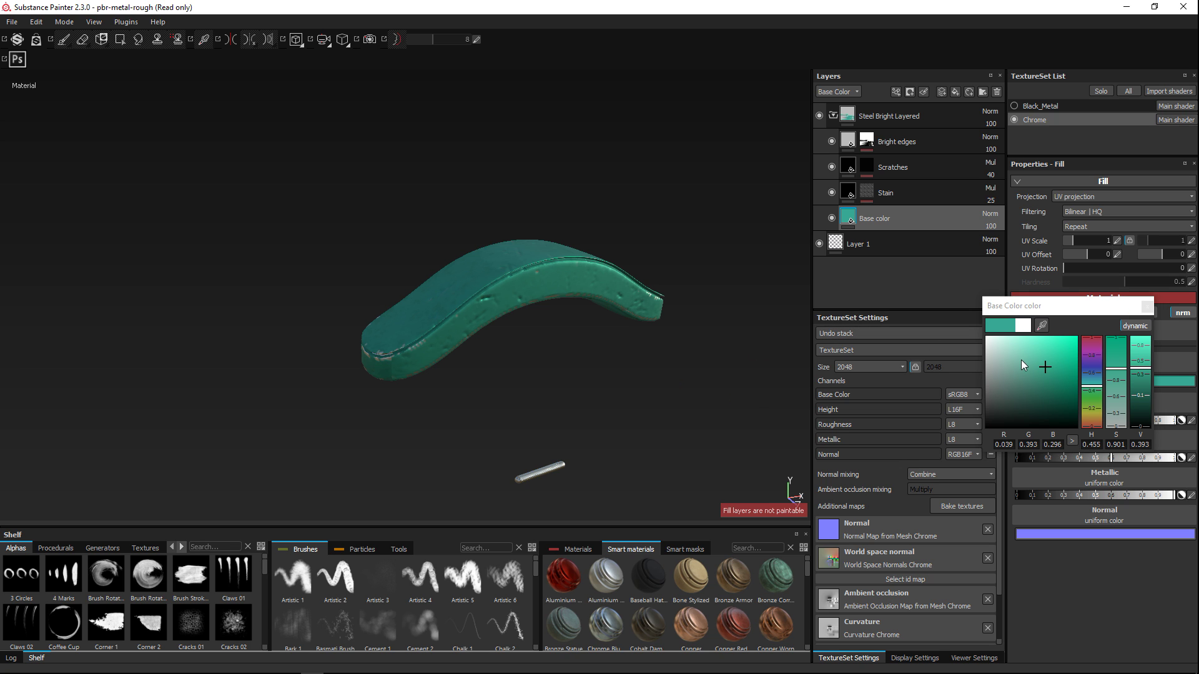
pyautogui.click(1148, 307)
pyautogui.keyDown('alt'); pyautogui.moveTo(1105, 321); pyautogui.dragTo(598, 372, button='right'); pyautogui.keyUp('alt')
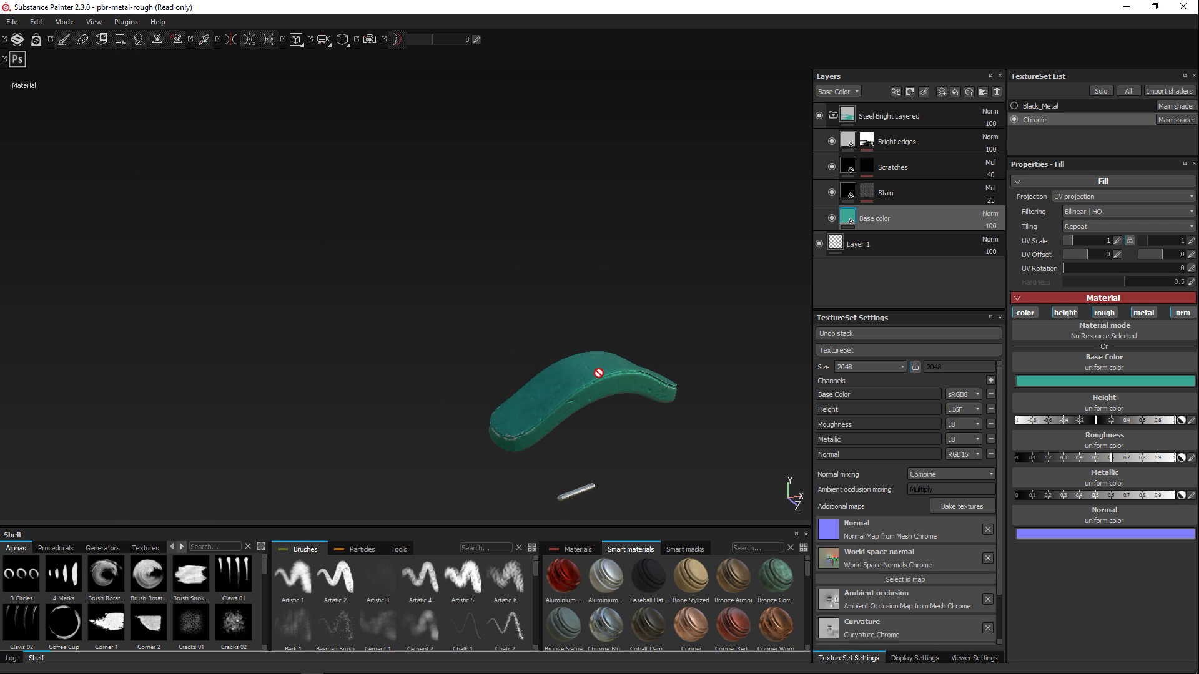
# - Show the Black_Metal texture set alongside Chrome and examine the teal handle and latch against the lunchbox body
pyautogui.click(1014, 106)
pyautogui.keyDown('alt'); pyautogui.moveTo(461, 262); pyautogui.dragTo(472, 290); pyautogui.keyUp('alt')
pyautogui.keyDown('alt'); pyautogui.moveTo(474, 393); pyautogui.dragTo(429, 313); pyautogui.keyUp('alt')
pyautogui.scroll(3, 429, 313)
pyautogui.keyDown('alt'); pyautogui.scroll(4, 468, 340); pyautogui.keyUp('alt')
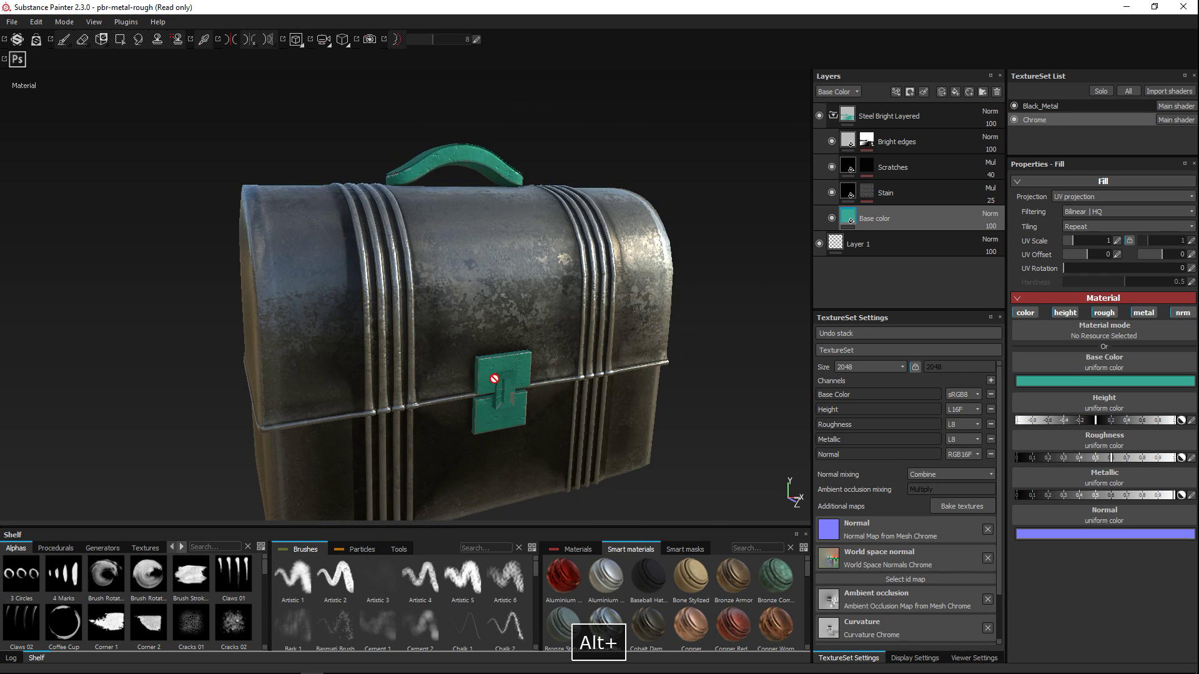
# - Try a darker teal on the Base color layer, and settle on white with R, G and B at 1.000
pyautogui.click(1077, 380)
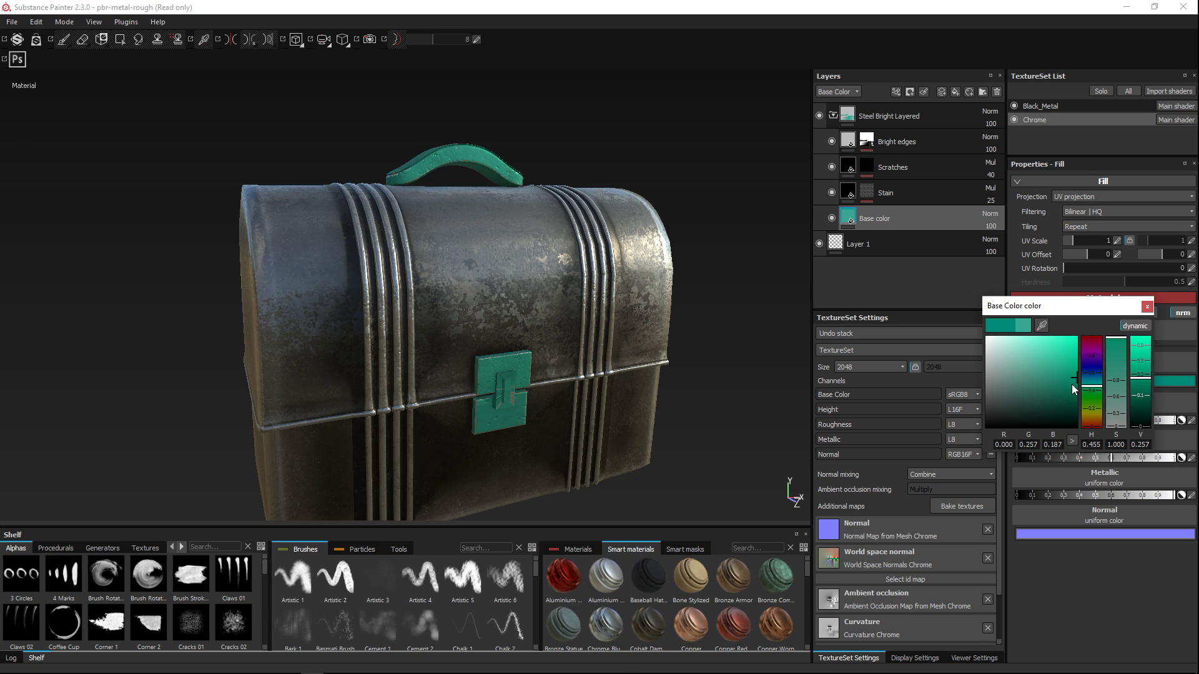
pyautogui.moveTo(1004, 349); pyautogui.dragTo(711, 379)
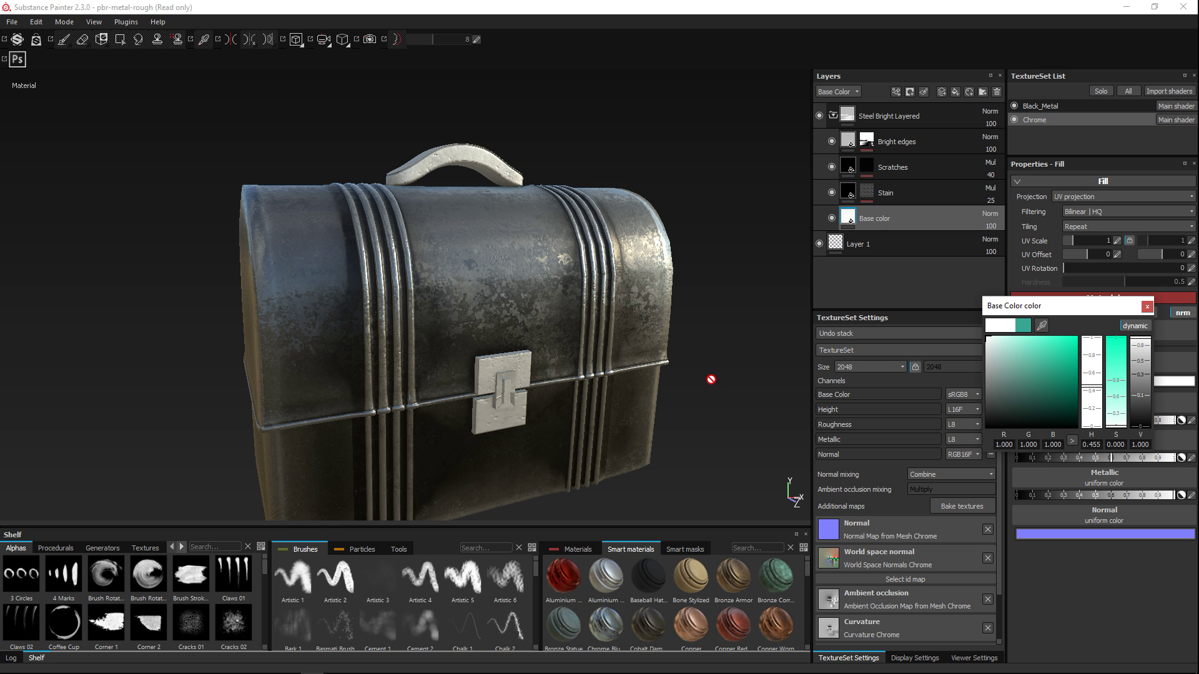
pyautogui.click(1147, 307)
# - Examine the white steel latch and handle against the aged dark lunchbox body from several angles and distances
pyautogui.scroll(2, 610, 351)
pyautogui.scroll(-2, 609, 350)
pyautogui.keyDown('alt'); pyautogui.moveTo(589, 404); pyautogui.dragTo(578, 348); pyautogui.keyUp('alt')
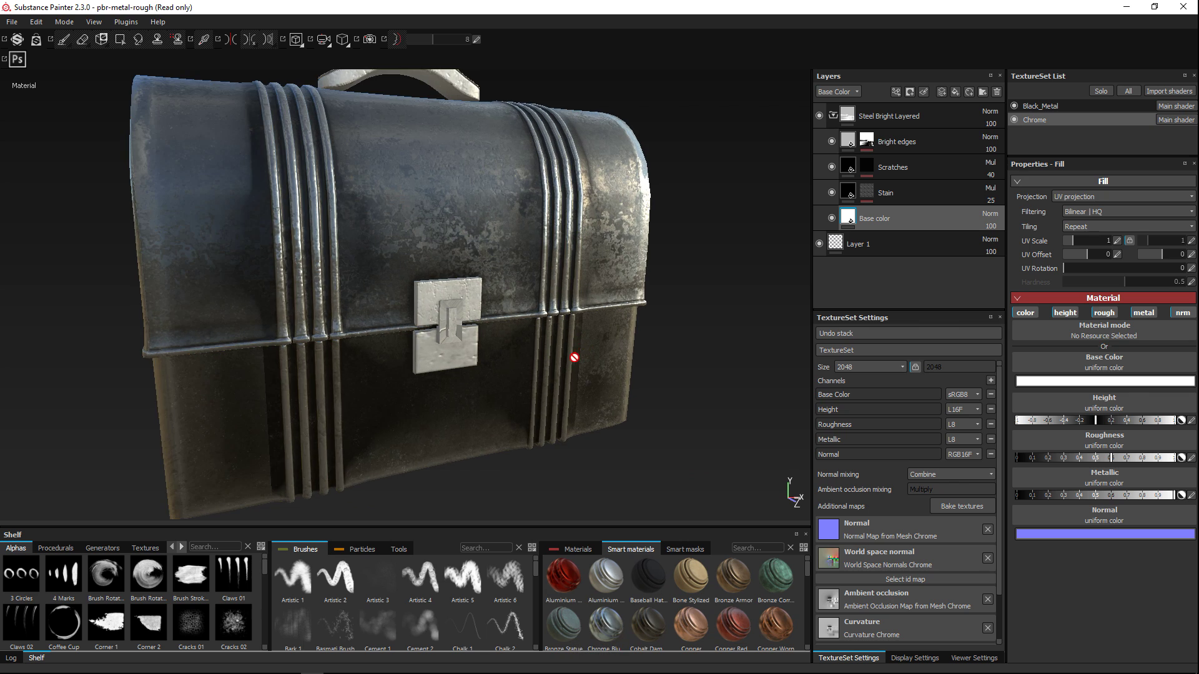
pyautogui.keyDown('alt'); pyautogui.moveTo(573, 353); pyautogui.dragTo(630, 355, button='right'); pyautogui.keyUp('alt')
pyautogui.scroll(-3, 629, 355)
pyautogui.scroll(1, 620, 375)
pyautogui.scroll(2, 586, 366)
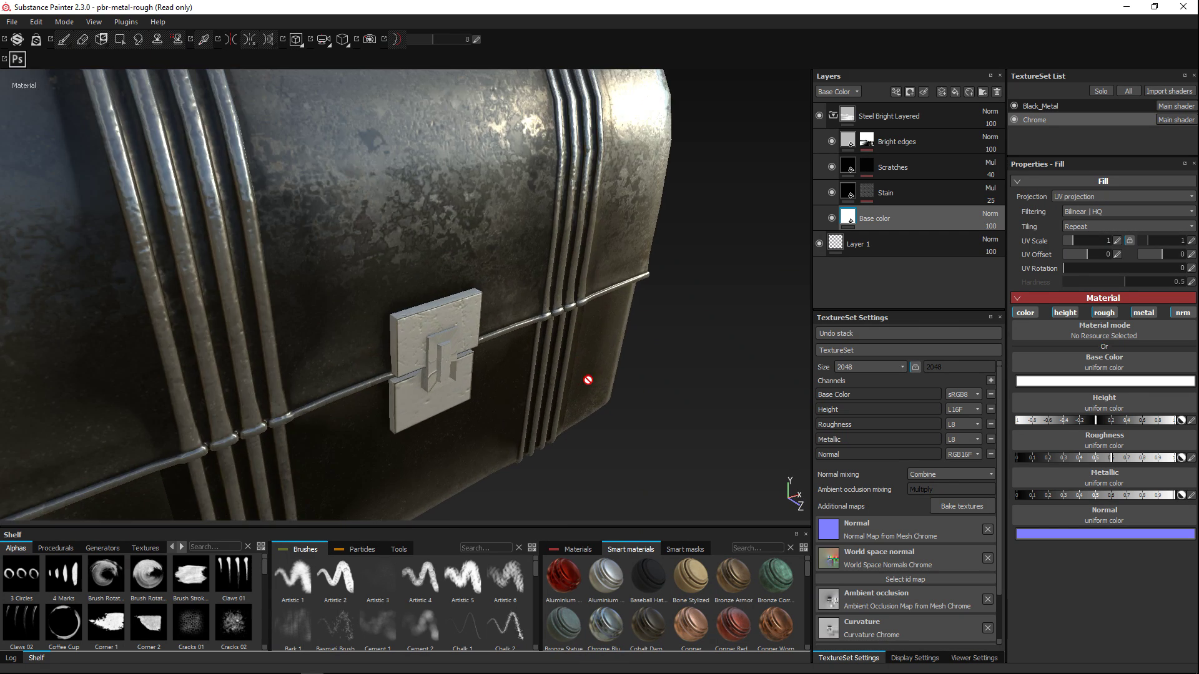
pyautogui.scroll(-3, 583, 369)
pyautogui.scroll(-3, 590, 377)
pyautogui.moveTo(492, 401)
pyautogui.keyDown('alt'); pyautogui.mouseDown()
pyautogui.moveTo(486, 414)
pyautogui.moveTo(500, 379)
pyautogui.mouseUp(); pyautogui.keyUp('alt')
pyautogui.keyDown('alt'); pyautogui.moveTo(500, 444); pyautogui.dragTo(543, 420); pyautogui.keyUp('alt')
pyautogui.scroll(2, 513, 382)
pyautogui.scroll(2, 548, 415)
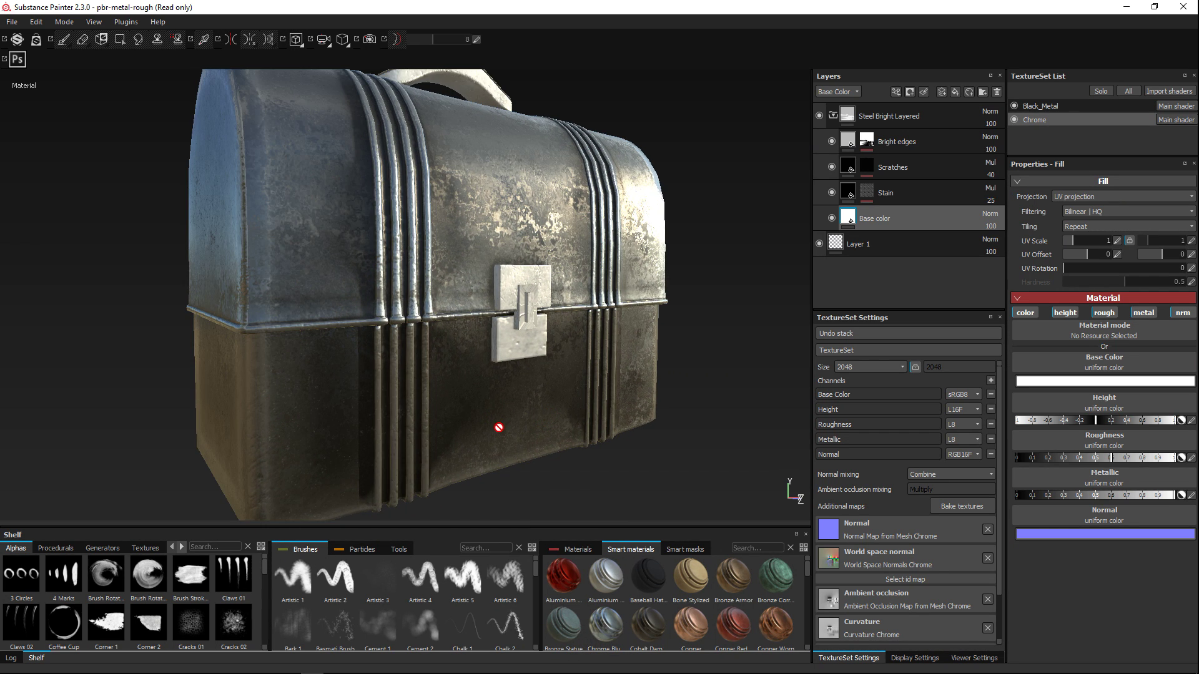
pyautogui.keyDown('alt'); pyautogui.moveTo(497, 435); pyautogui.dragTo(541, 451); pyautogui.keyUp('alt')
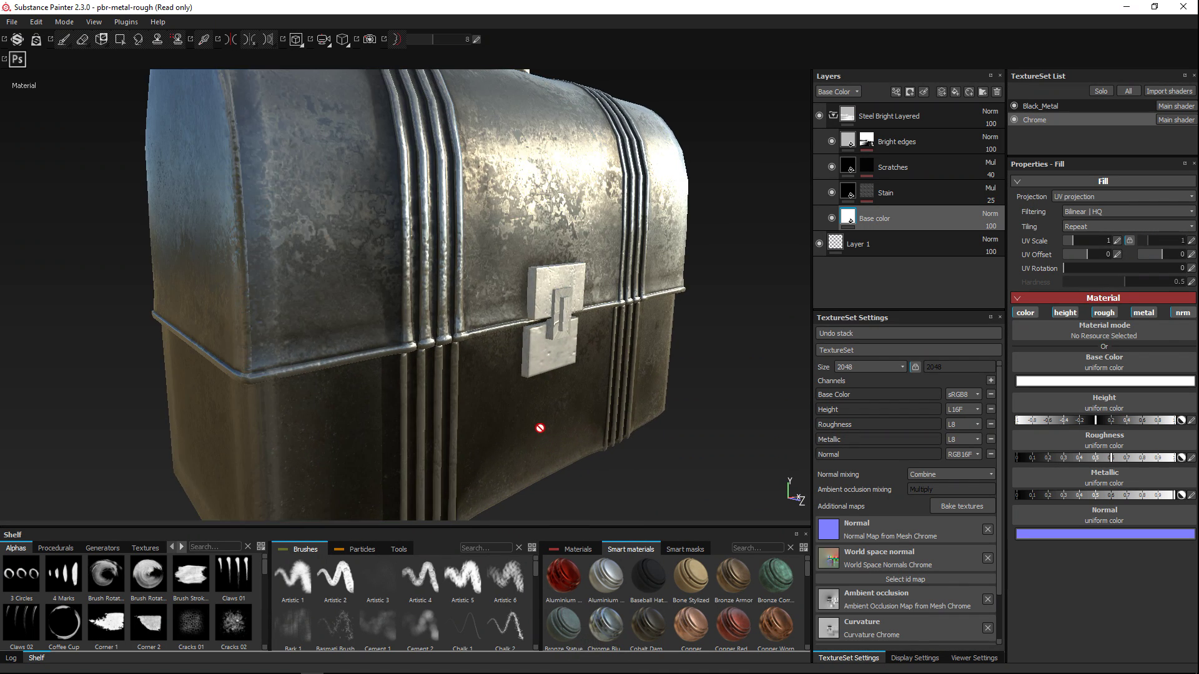
pyautogui.scroll(-3, 534, 425)
pyautogui.keyDown('alt'); pyautogui.moveTo(519, 424); pyautogui.dragTo(543, 410); pyautogui.keyUp('alt')
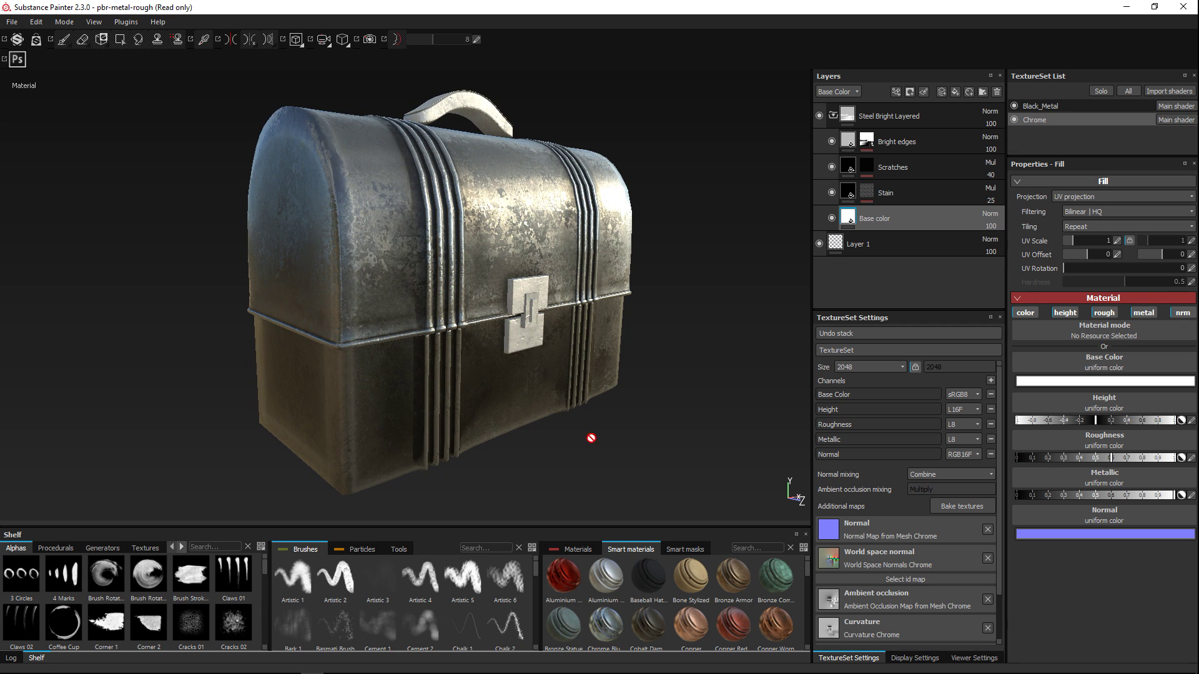